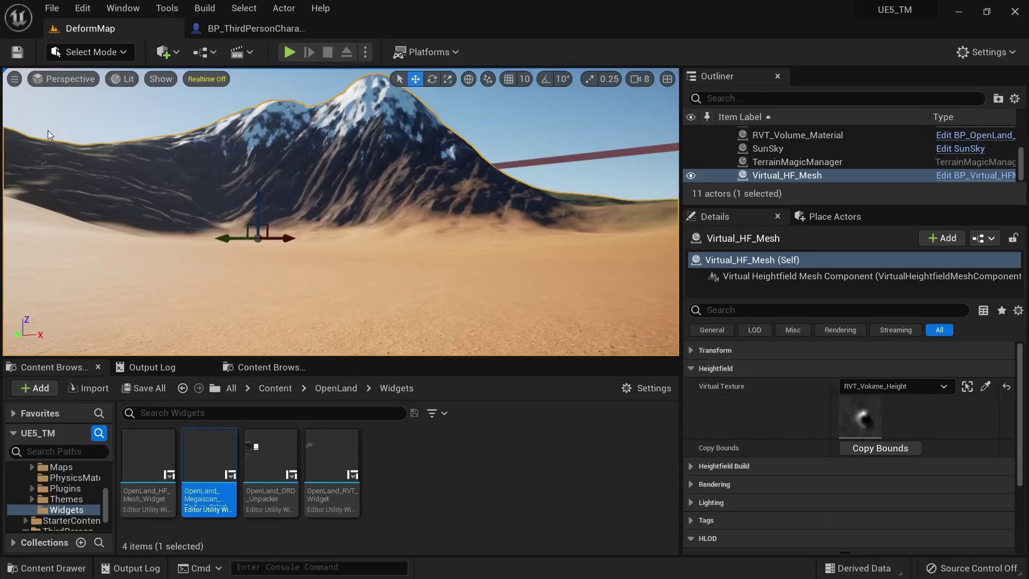
Play-test the level by walking the character back and forth across the sand to check footprints, and turn off viewport realtime.
key("alt+p")
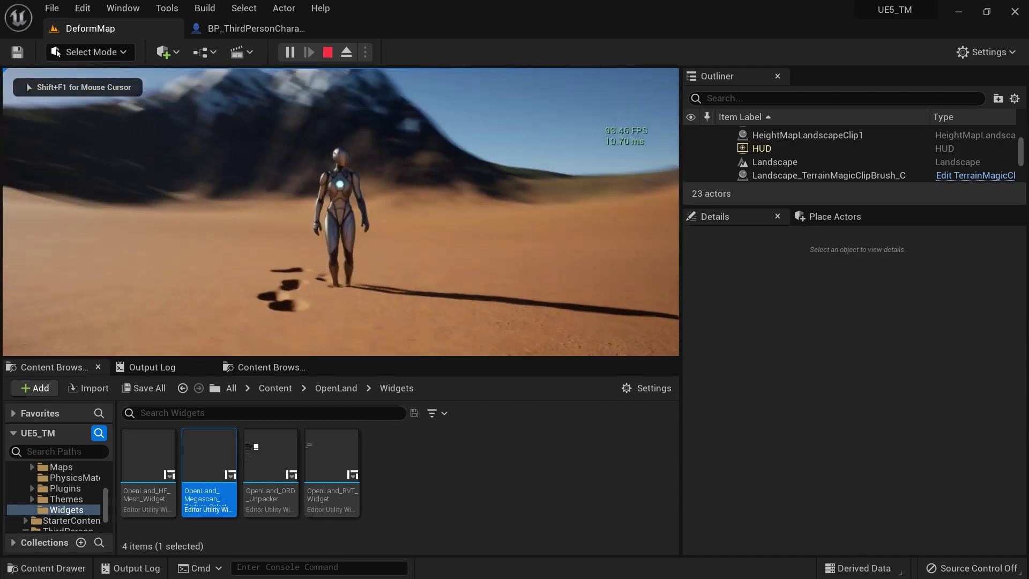
key("s")
key("s")
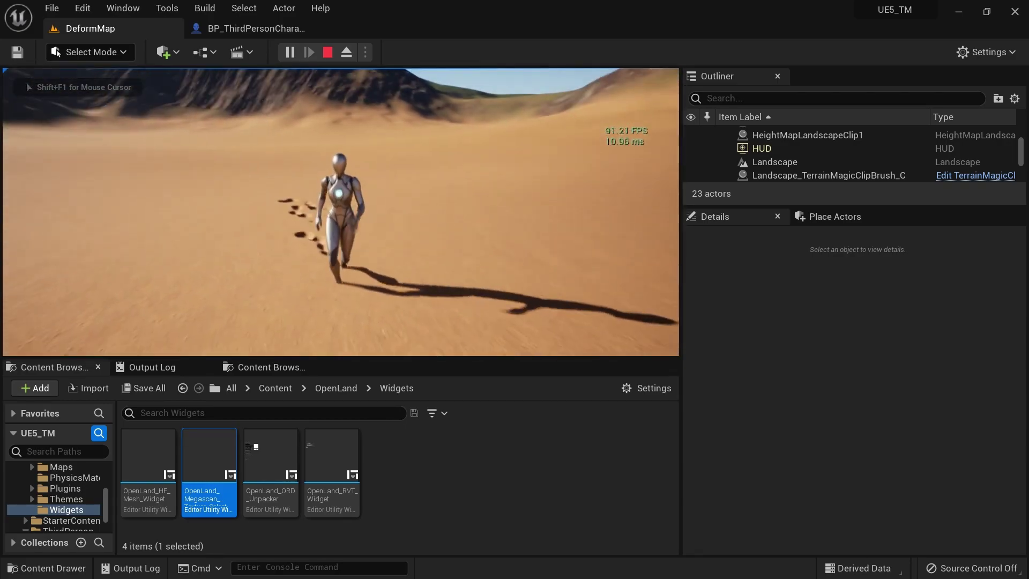
key("d")
key("w")
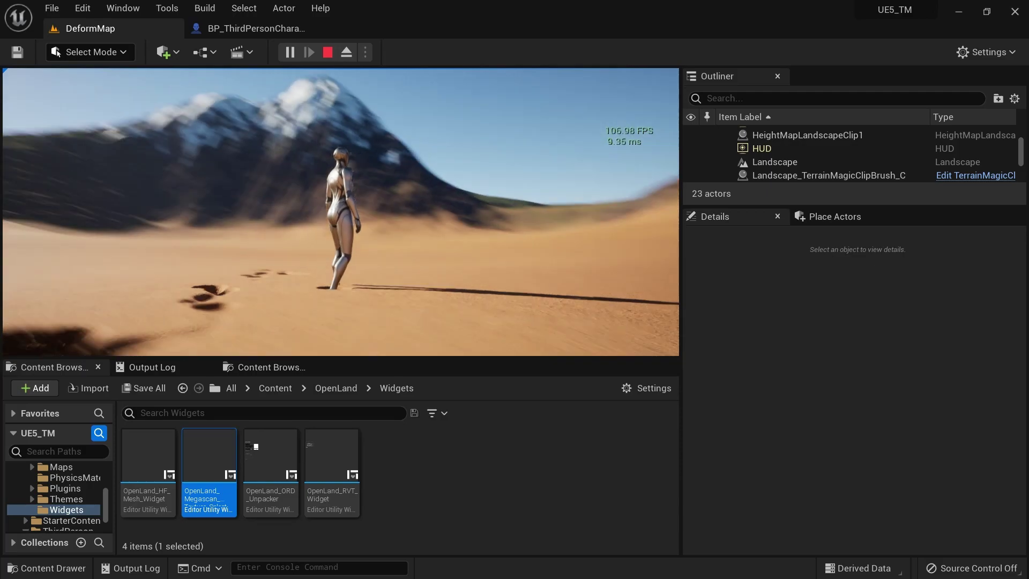
key("s")
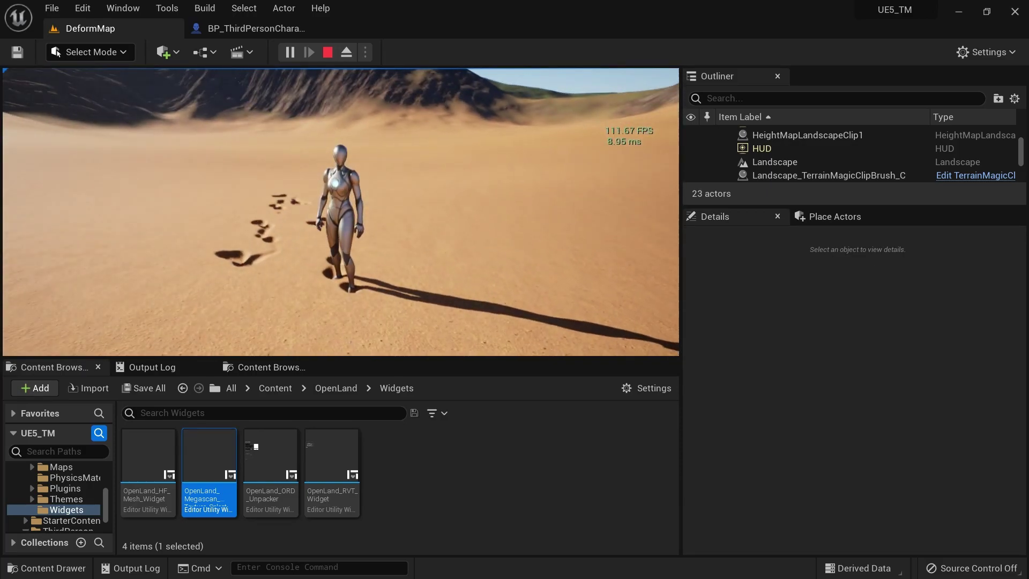
key("w")
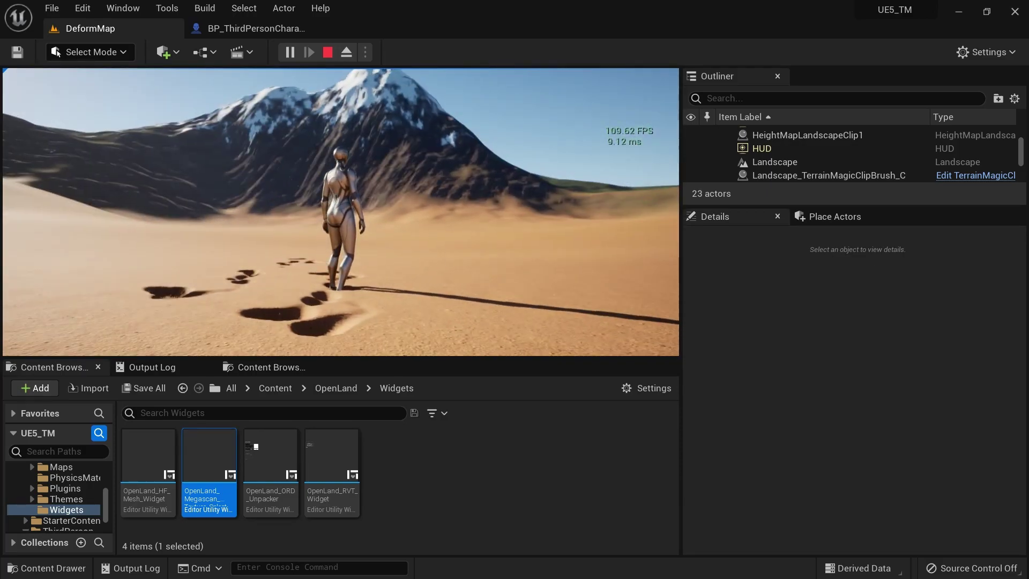
key("s")
key("w")
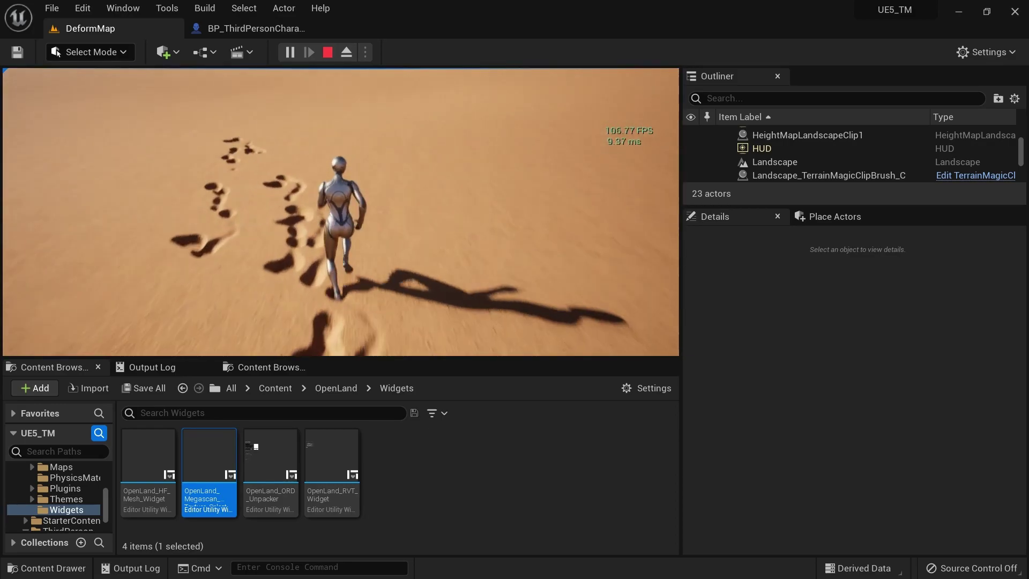
key("Escape")
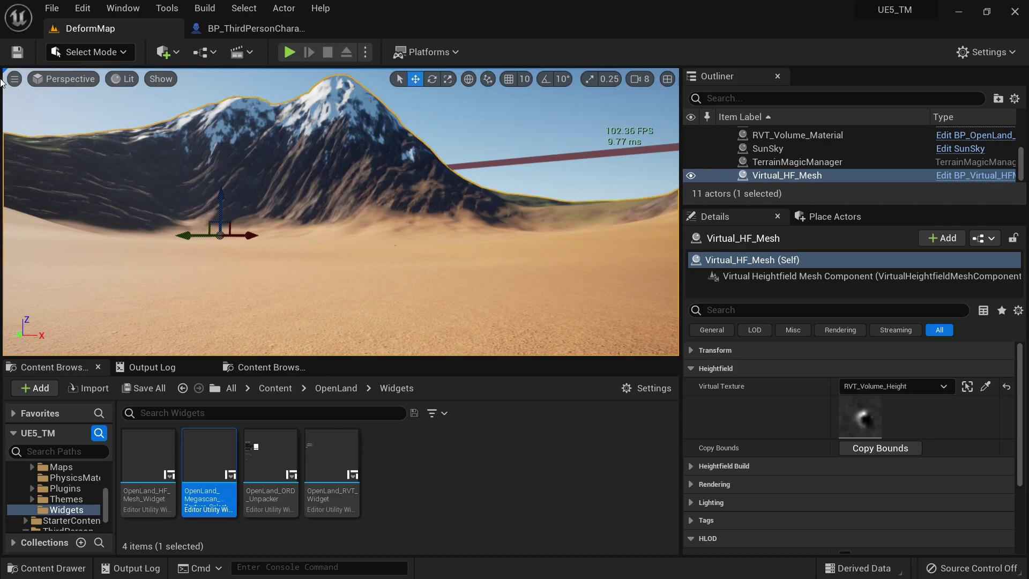
key("ctrl+r")
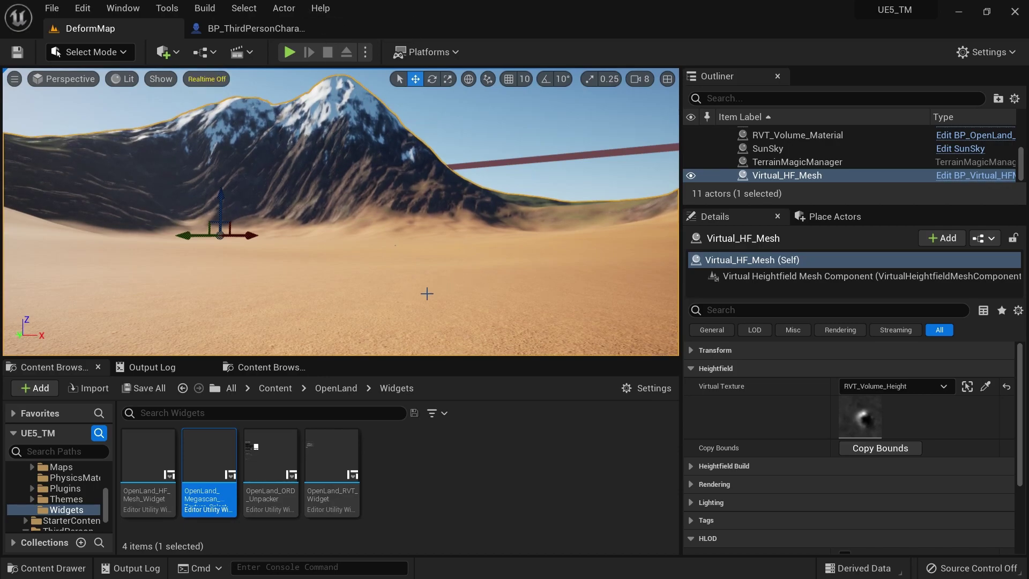
Examine the level's actors in the Outliner and the Landscape actor's properties, including its landscape material.
right_click_drag(409, 227, 669, 204)
scroll(809, 176, "up", 5)
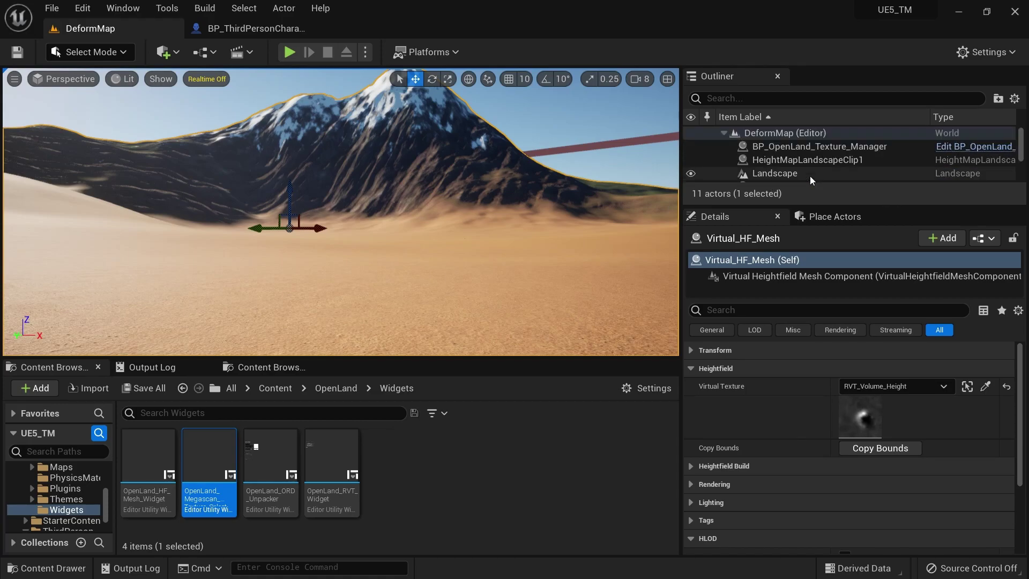
scroll(797, 157, "down", 2)
scroll(796, 157, "down", 2)
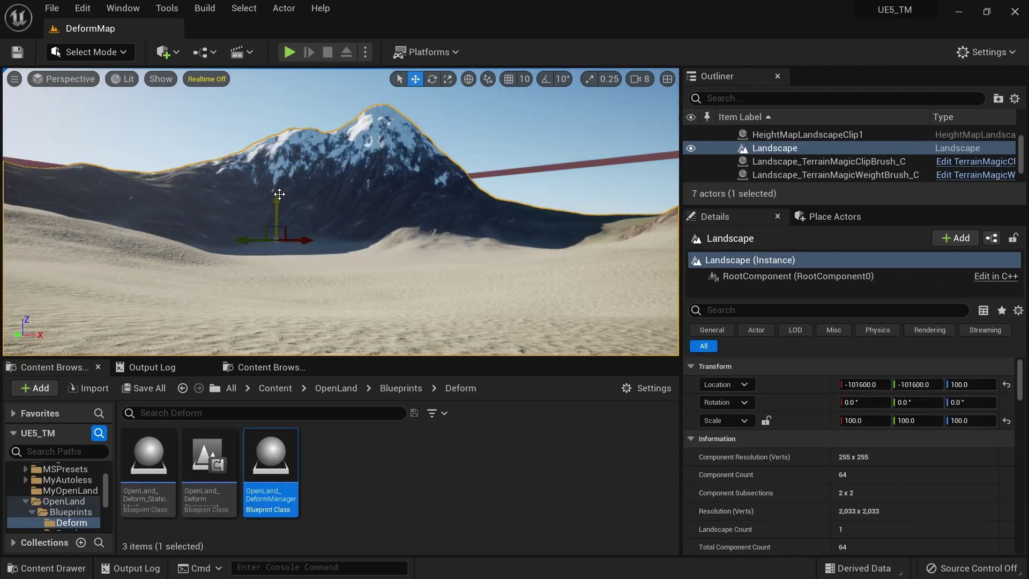
scroll(863, 161, "down", 2)
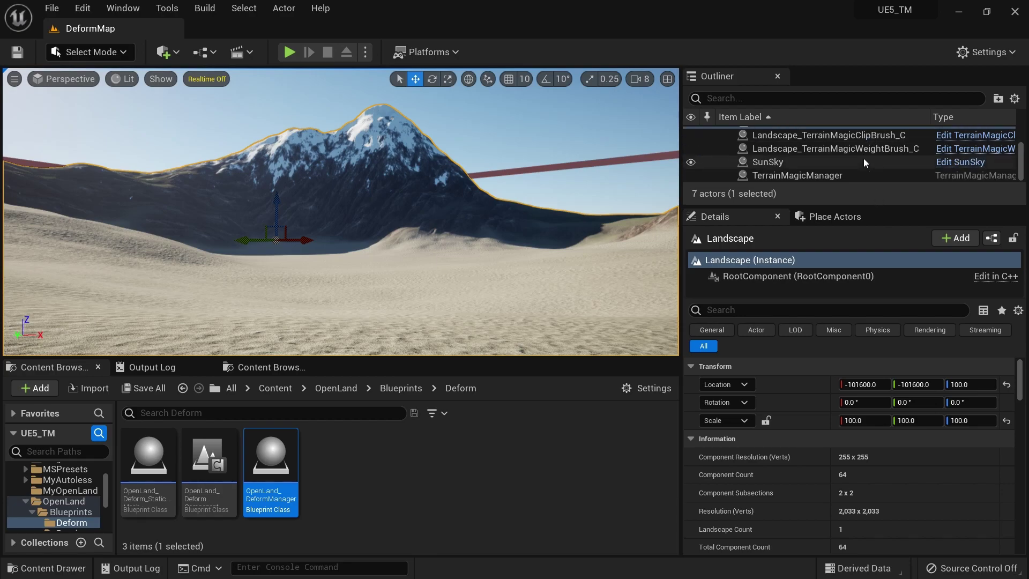
scroll(861, 159, "up", 4)
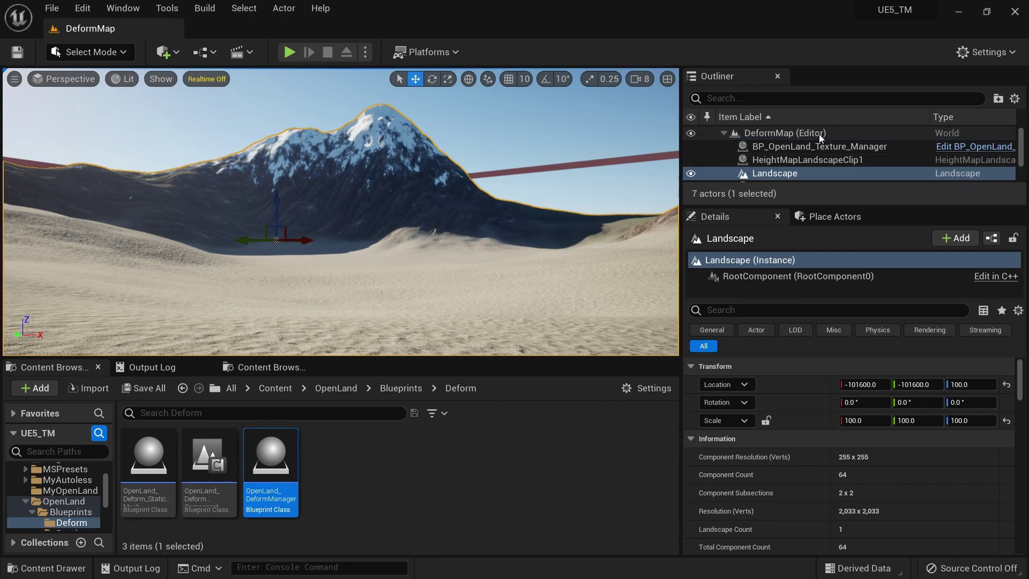
scroll(804, 155, "down", 1)
scroll(734, 477, "down", 5)
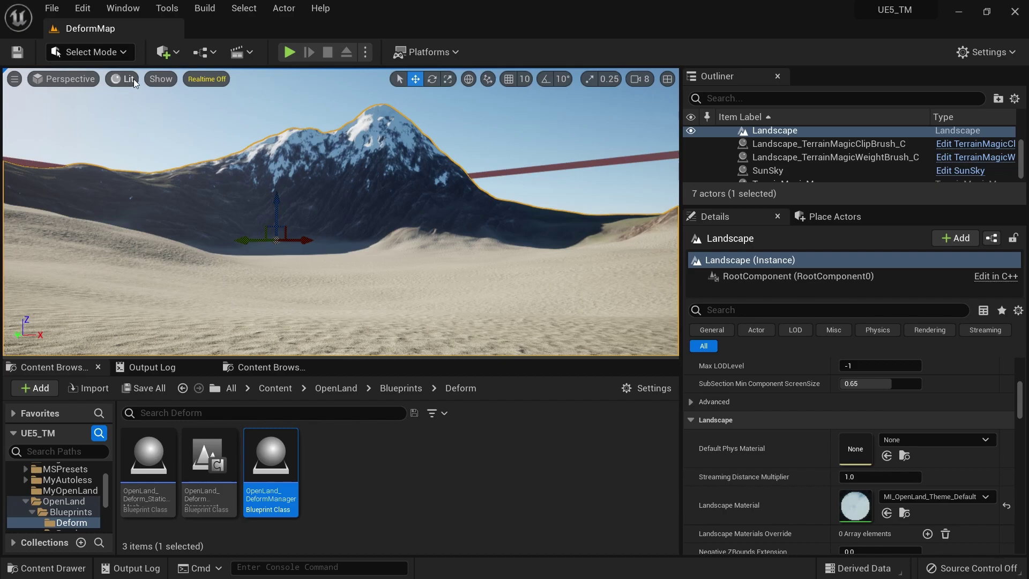
Check the virtual texture support options in the Project Settings by filtering for "virtua", and close the settings.
left_click(85, 13)
left_click(136, 210)
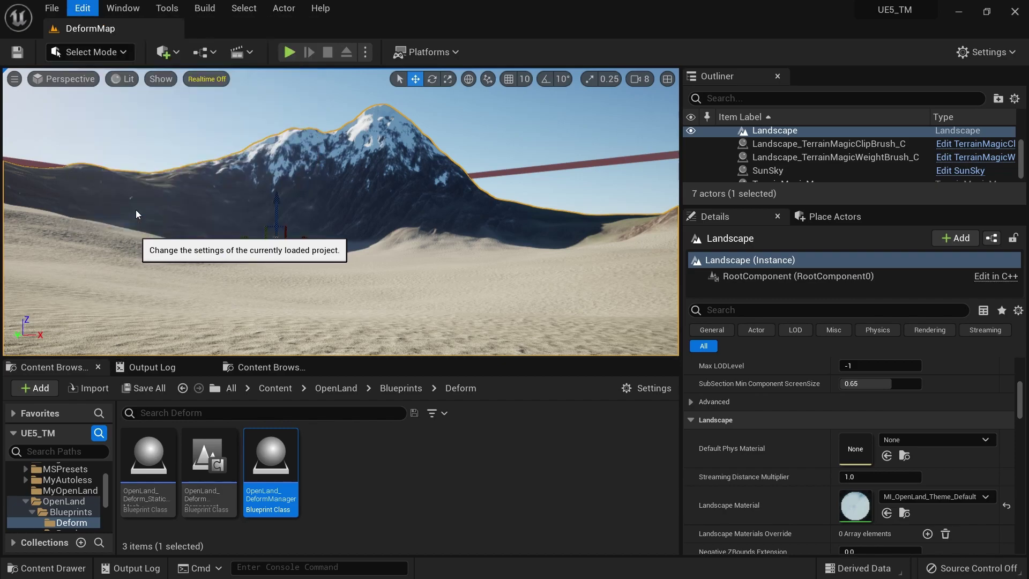
left_click(276, 48)
type("vr")
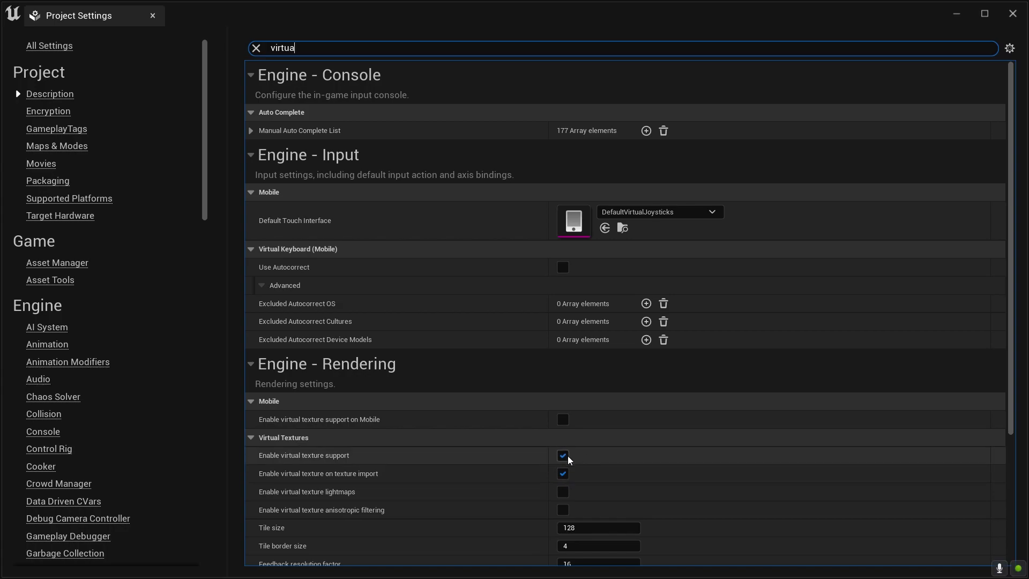
left_click(153, 17)
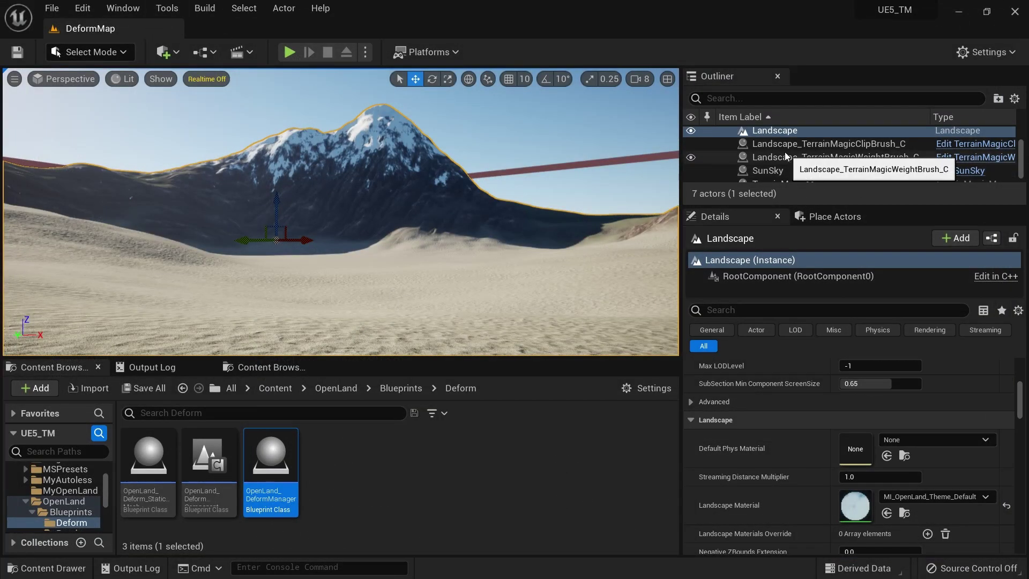
Enable Use Dynamic Material Instance on the Landscape actor, clear the property filter, and save the level.
scroll(782, 150, "up", 2)
left_click(783, 167)
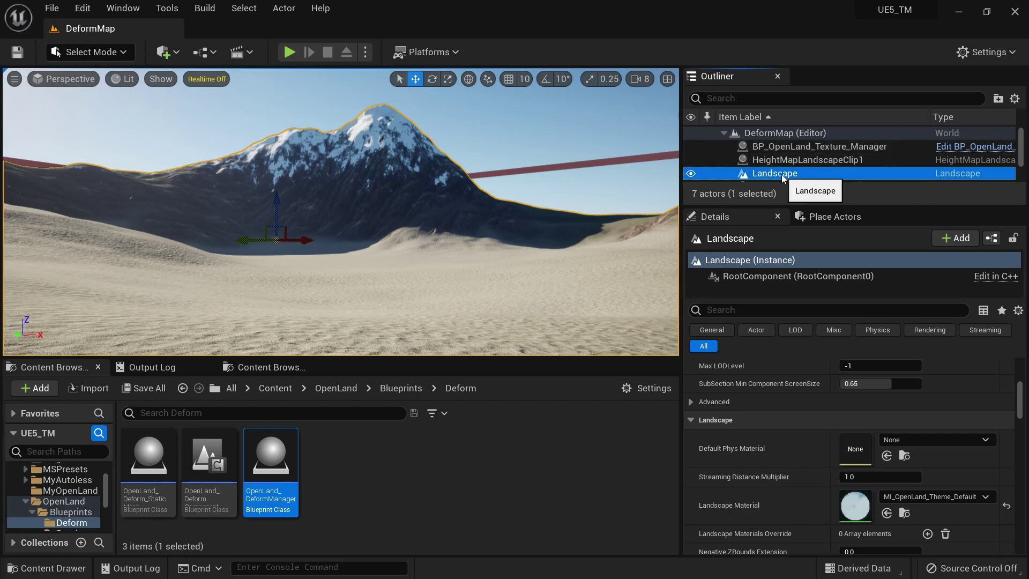
left_click(782, 175)
key("Escape")
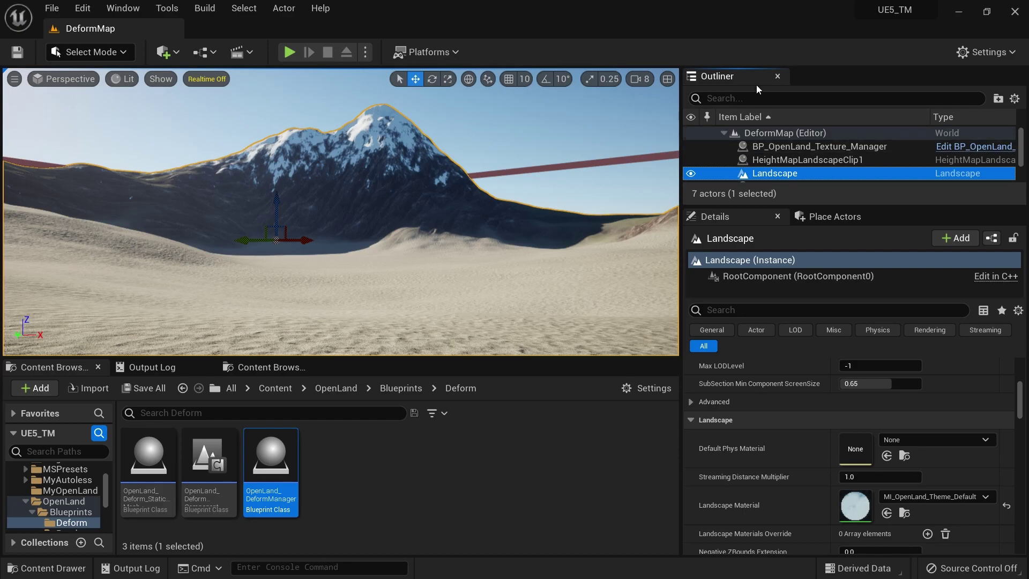
left_click(724, 310)
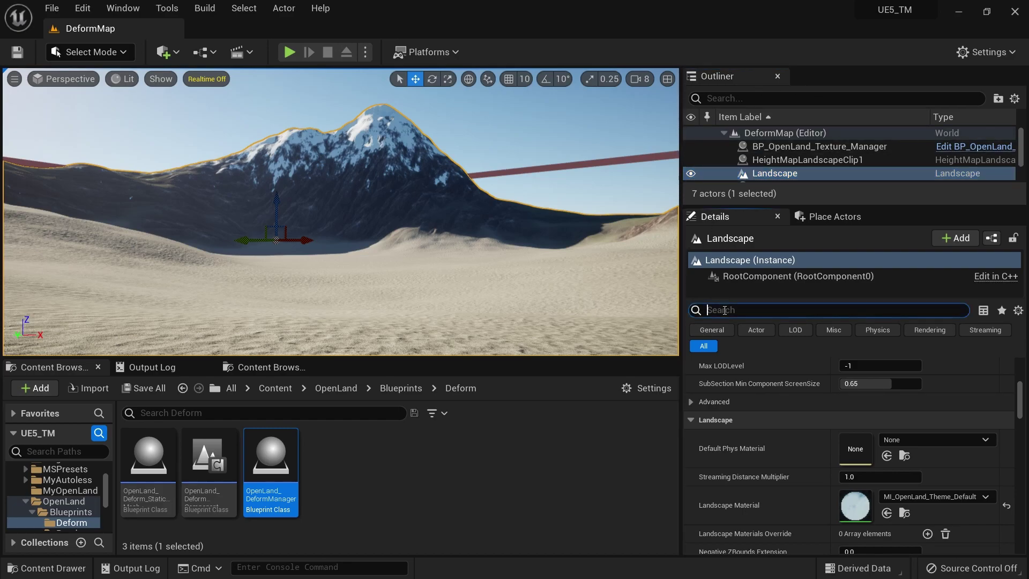
type("used")
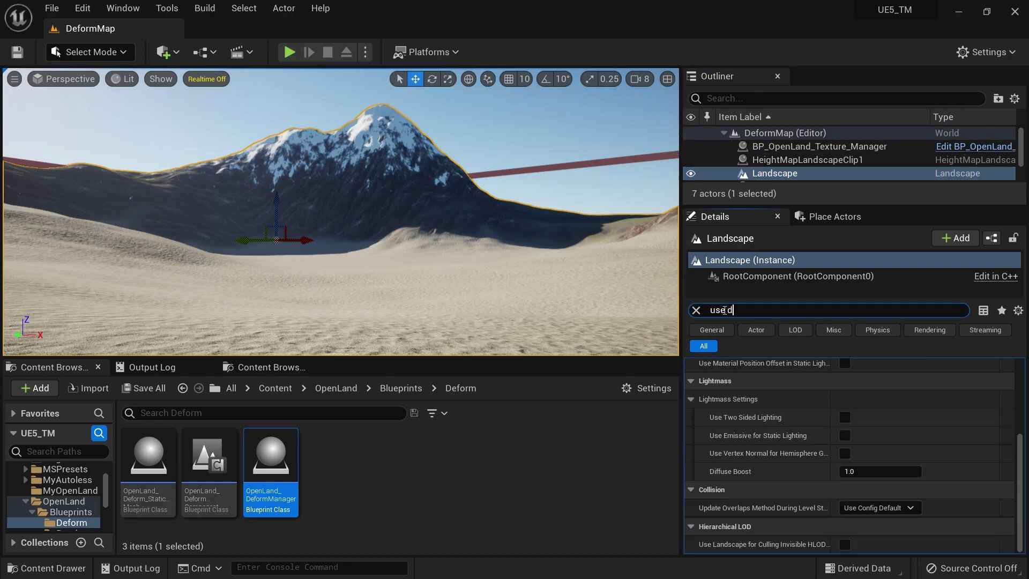
key("BackSpace")
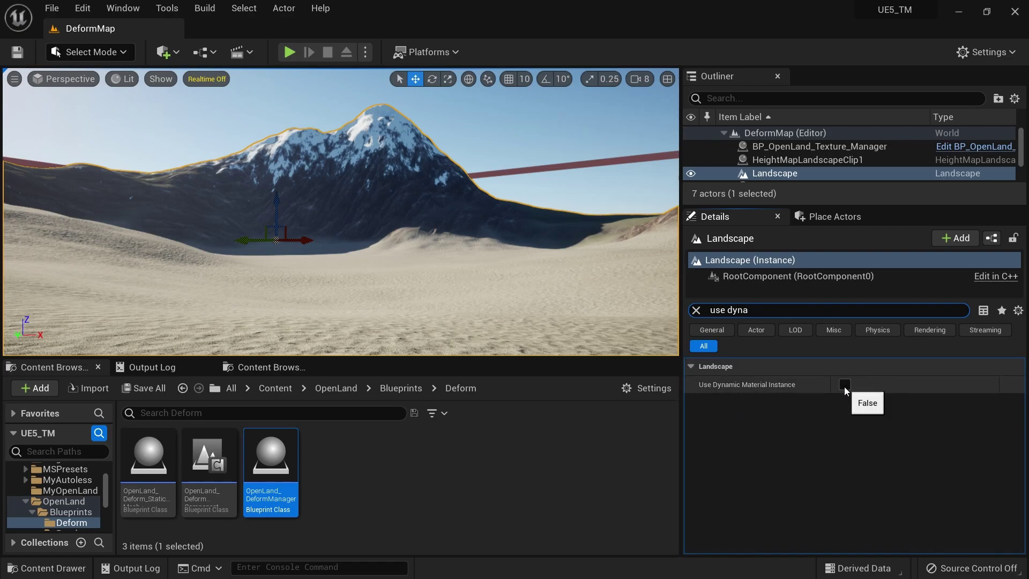
left_click(844, 385)
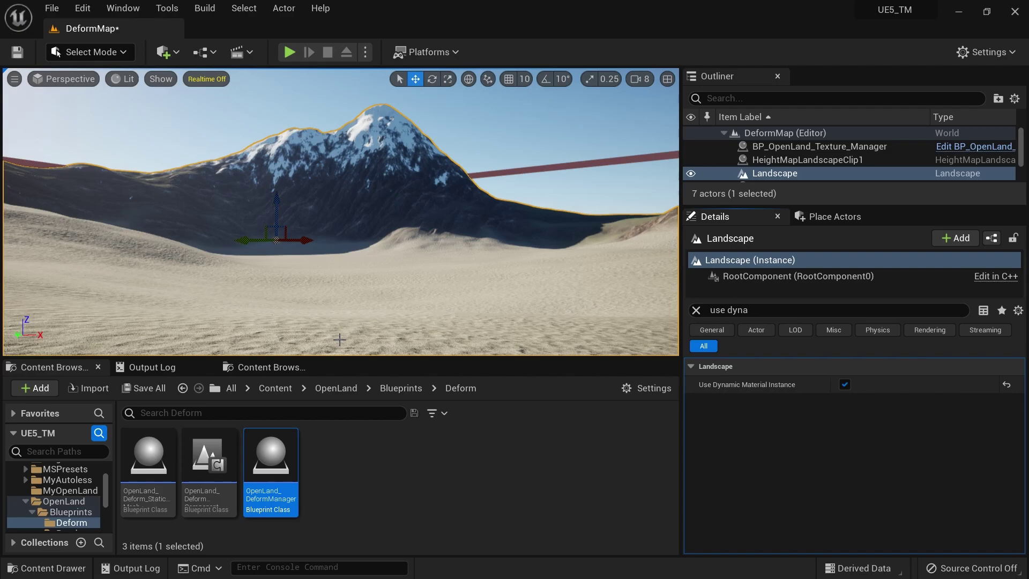
left_click(695, 311)
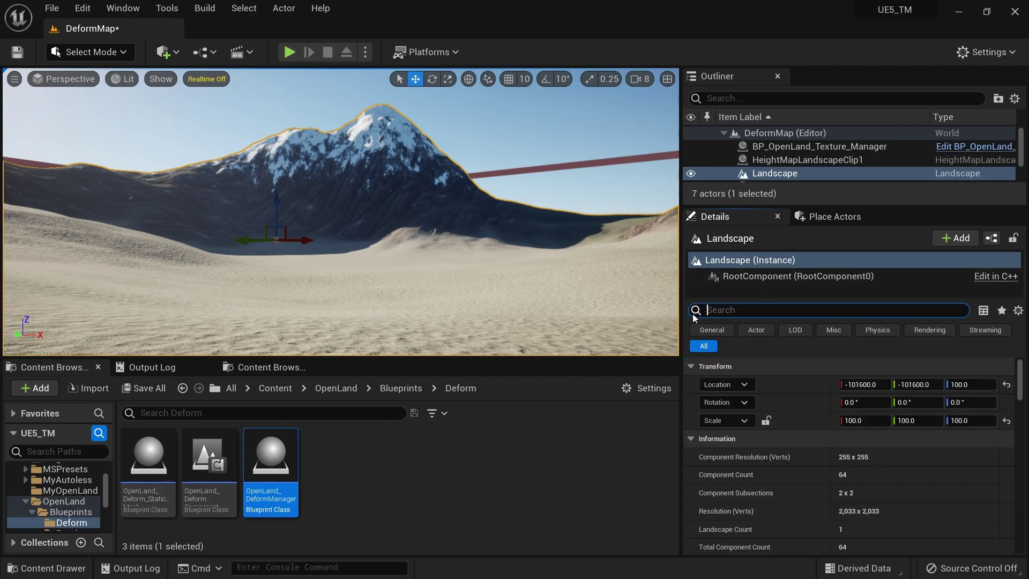
key("ctrl+s")
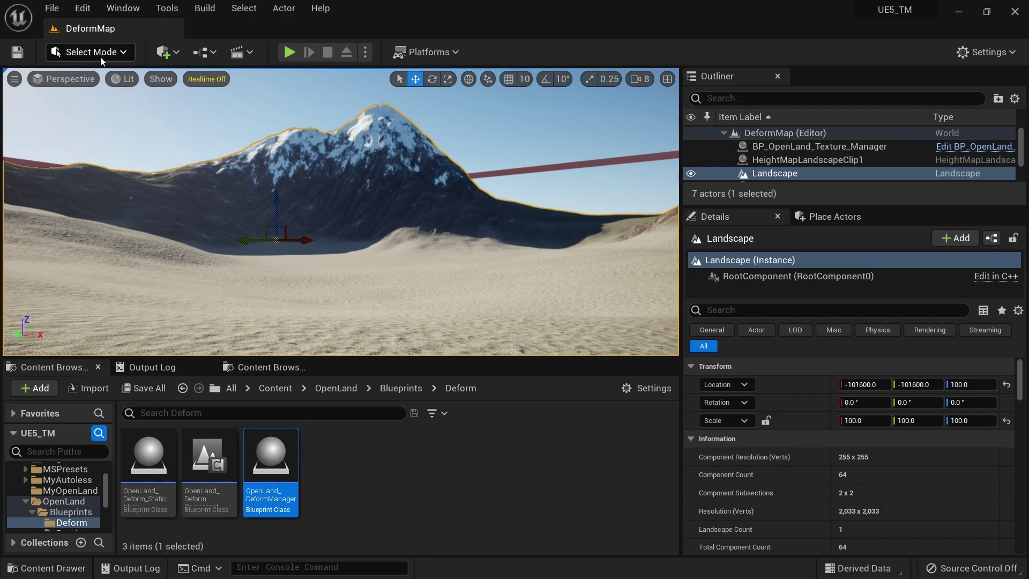
Check the Virtual Heightfield Mesh plugin by filtering the plugin list for "virtual", and close the list.
left_click(82, 8)
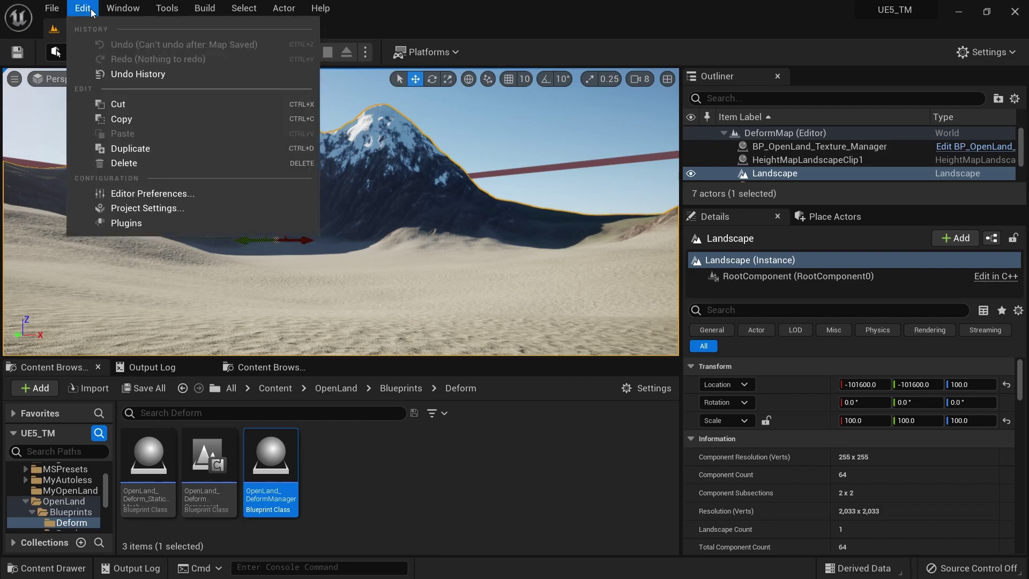
left_click(148, 229)
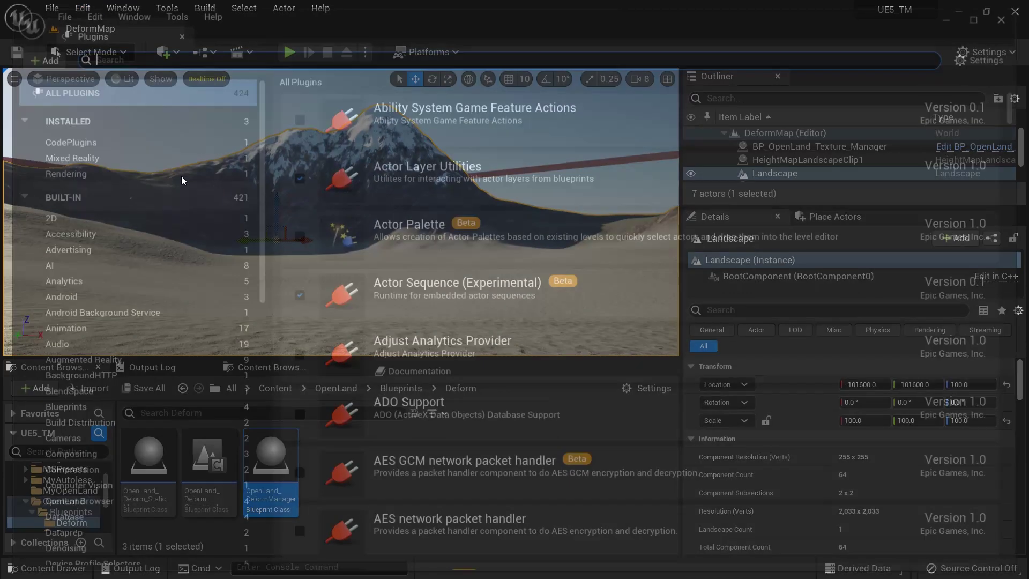
left_click(441, 54)
type("virtual")
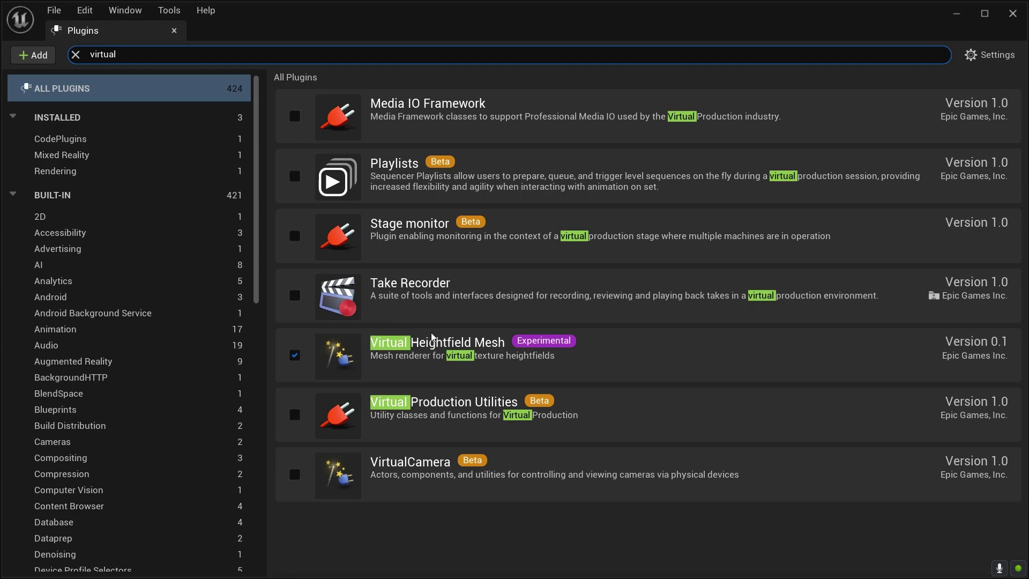
left_click(174, 31)
Save the level and play-test it by walking the character on the sand, ending the play session.
mouse_move(408, 197)
right_mouse_down()
mouse_move(409, 246)
mouse_move(405, 184)
right_mouse_up()
key("ctrl+s")
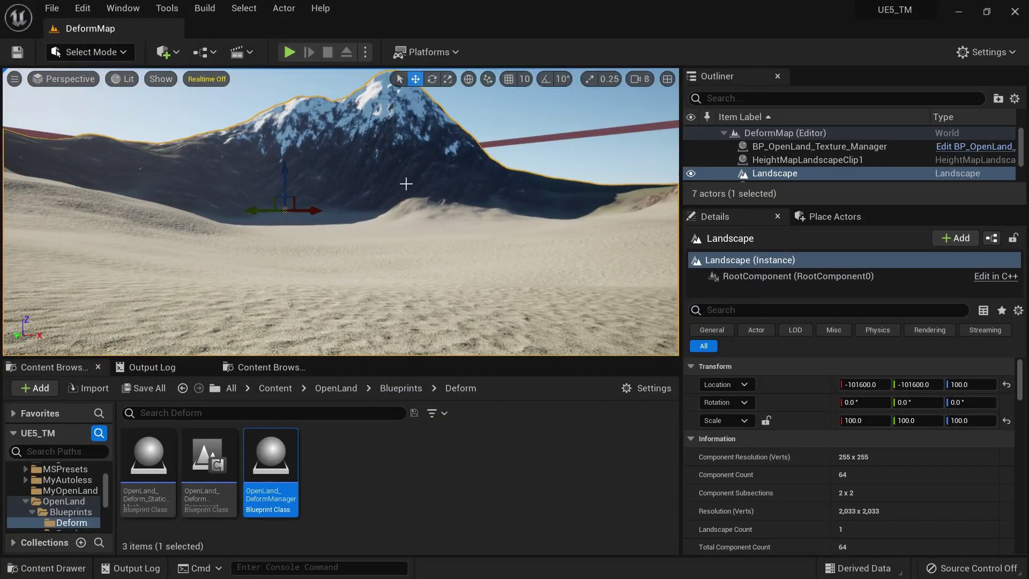
key("alt+p")
key("w")
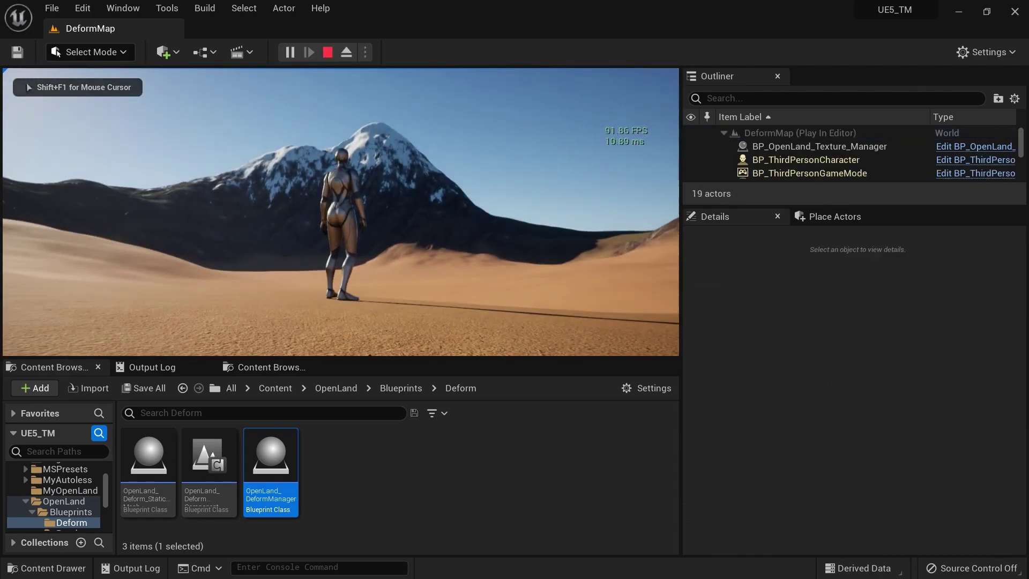
key("s")
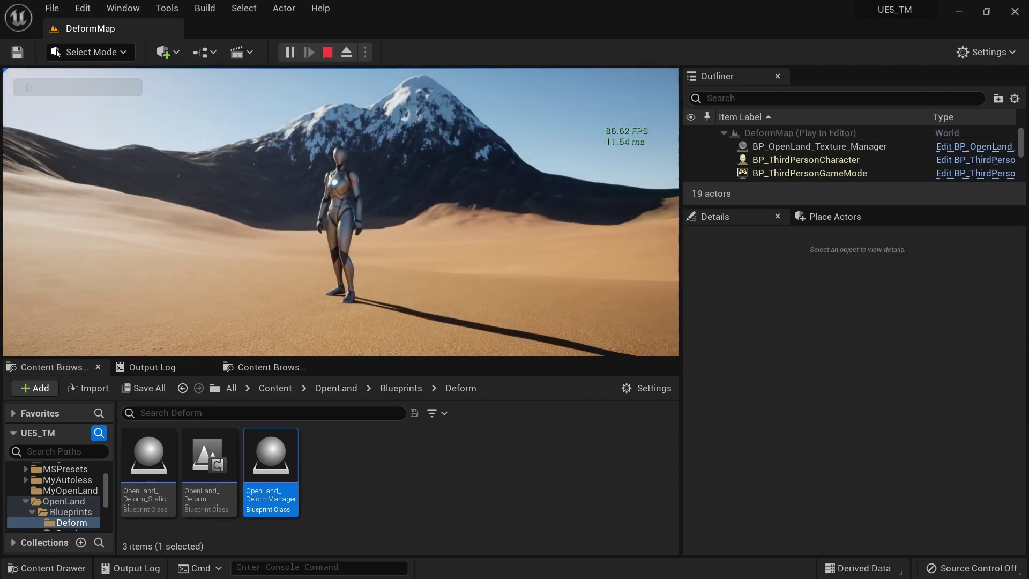
key("Escape")
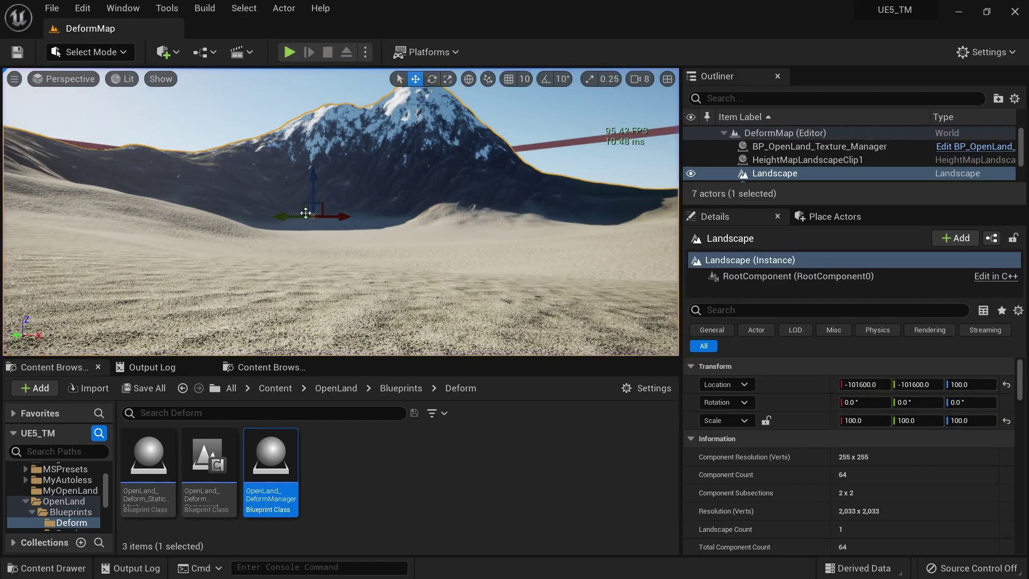
Turn off realtime rendering in the perspective viewport.
left_click(88, 50)
left_click(91, 50)
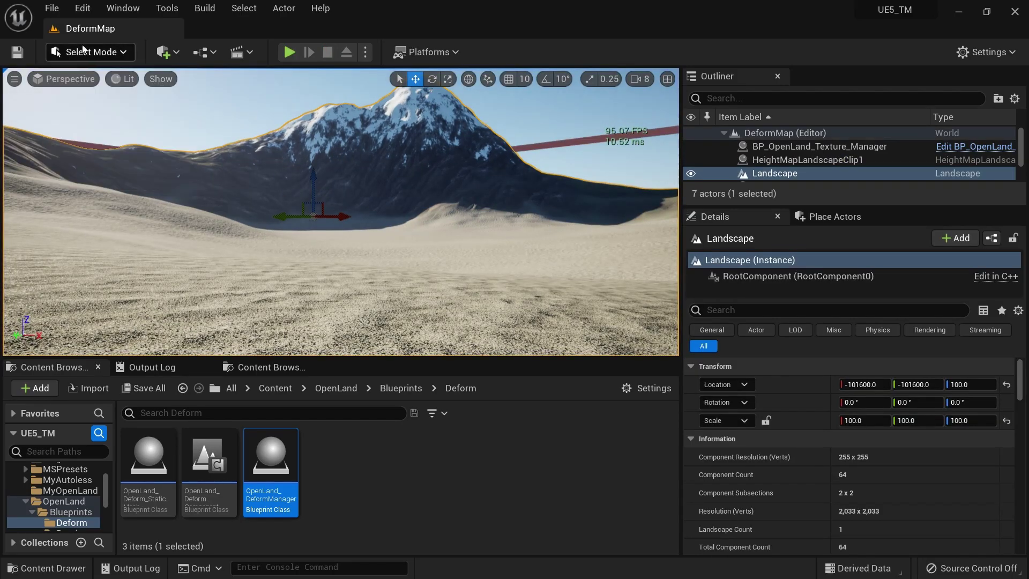
left_click(15, 79)
left_click(53, 133)
mouse_move(304, 207)
right_mouse_down()
mouse_move(303, 230)
mouse_move(303, 204)
right_mouse_up()
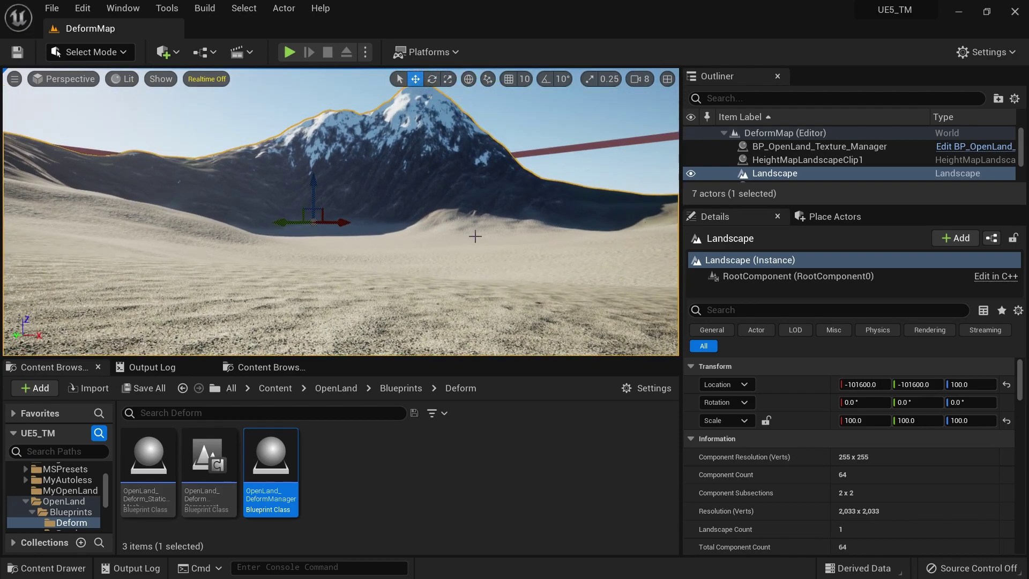
Run the OpenLand_Megascan_Texture_Selector_Widget from the OpenLand Widgets folder.
left_click(337, 390)
double_click(580, 456)
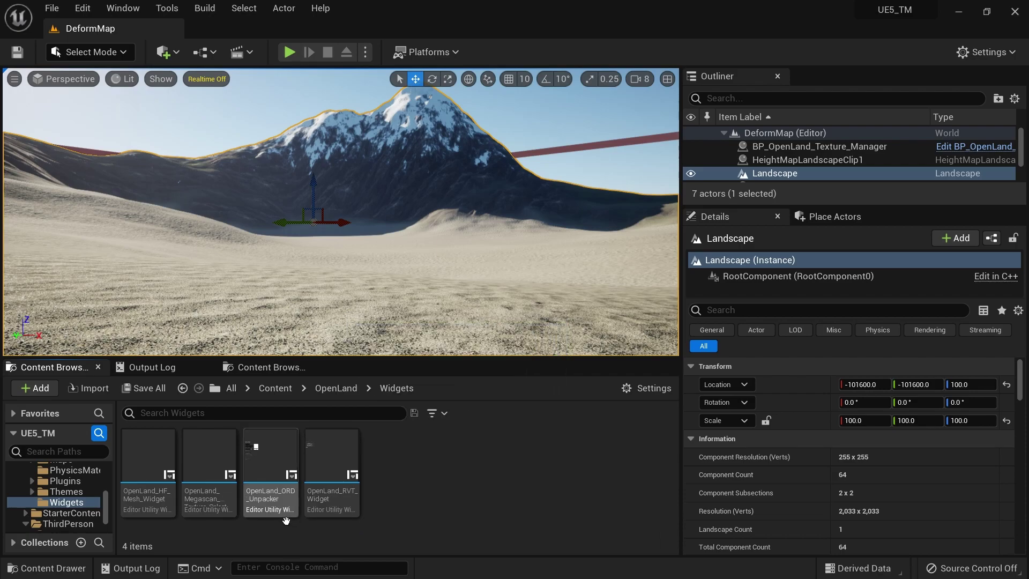
left_click(212, 511)
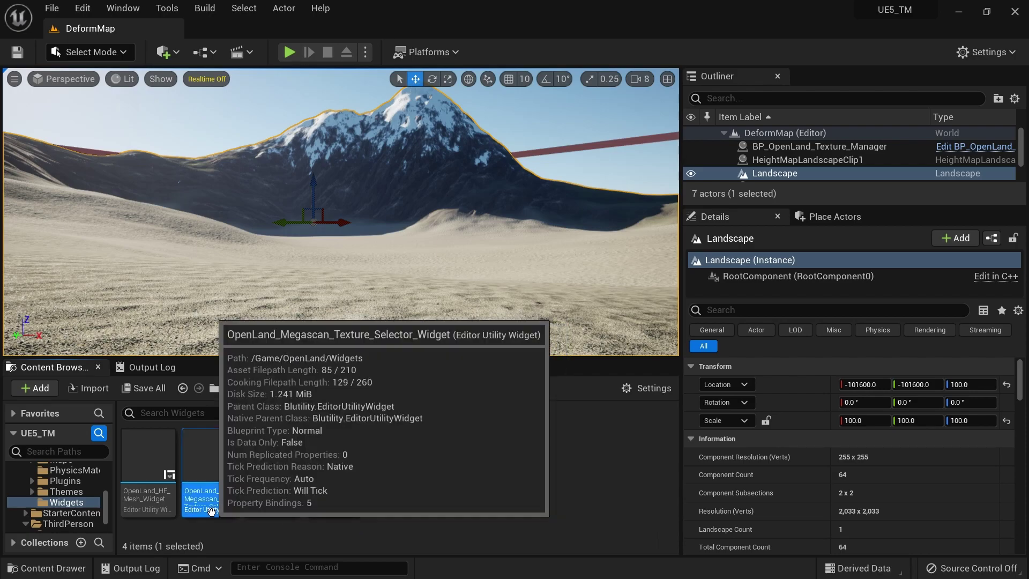
right_click(211, 511)
left_click(264, 132)
Apply the Baseball_Dirt_Field Megascan texture to the Sand material layer, close the texture selector, and save the level.
left_click(278, 205)
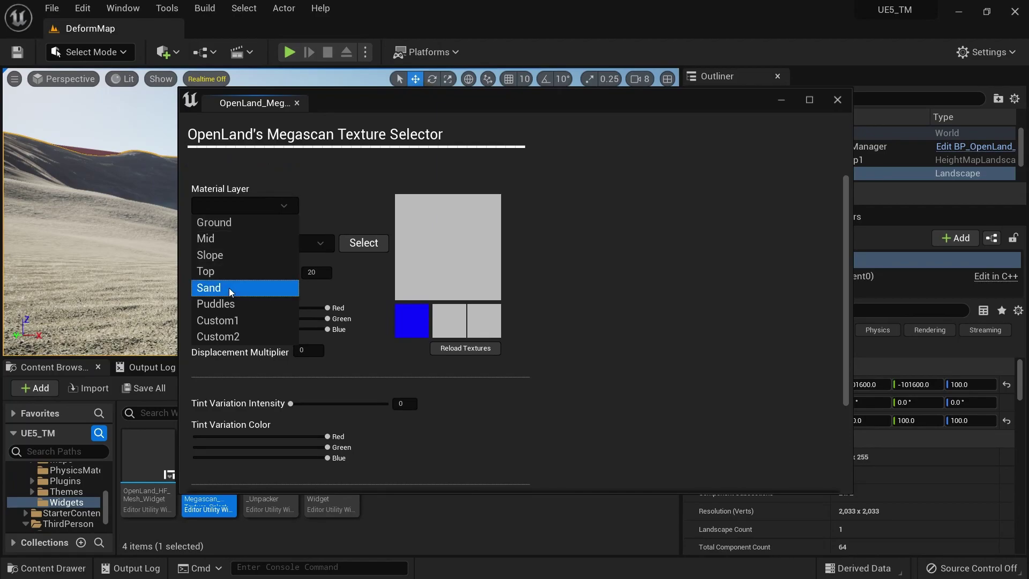
left_click(245, 288)
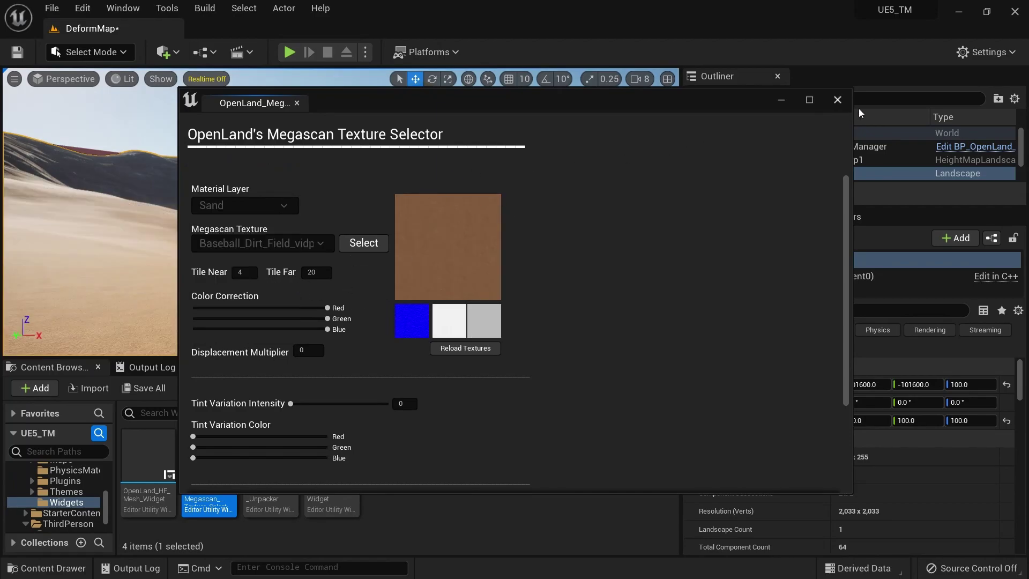
left_click(837, 100)
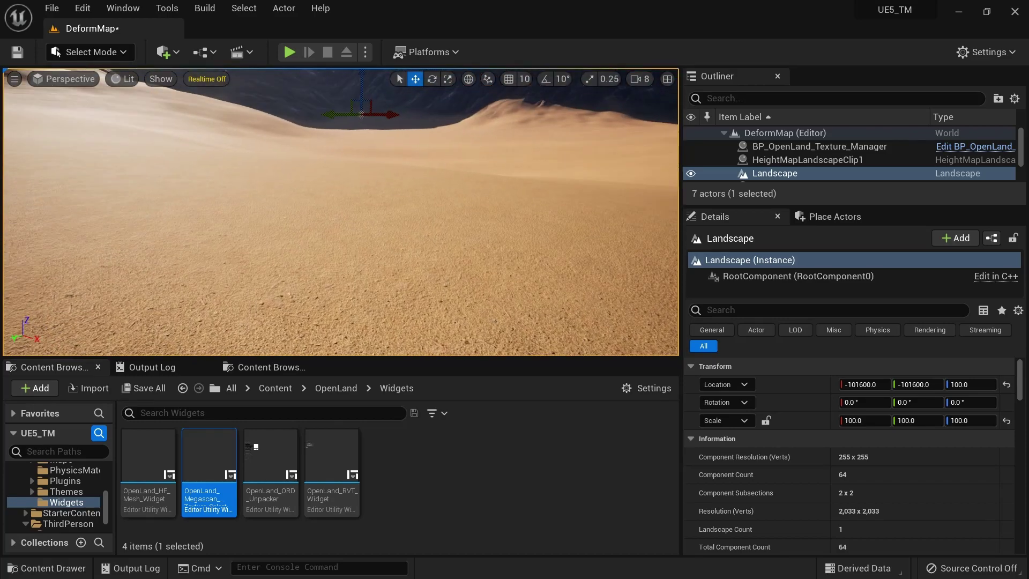
key("ctrl+s")
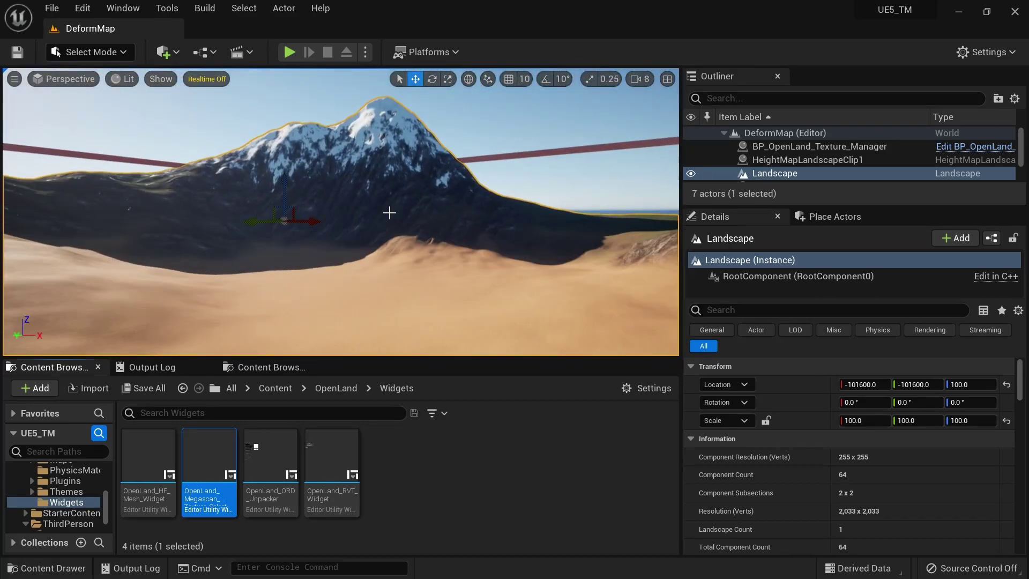
Place the OpenLand_DeformManager blueprint from OpenLand's Blueprints/Deform folder onto the sand in the level.
left_click(330, 388)
left_click(150, 458)
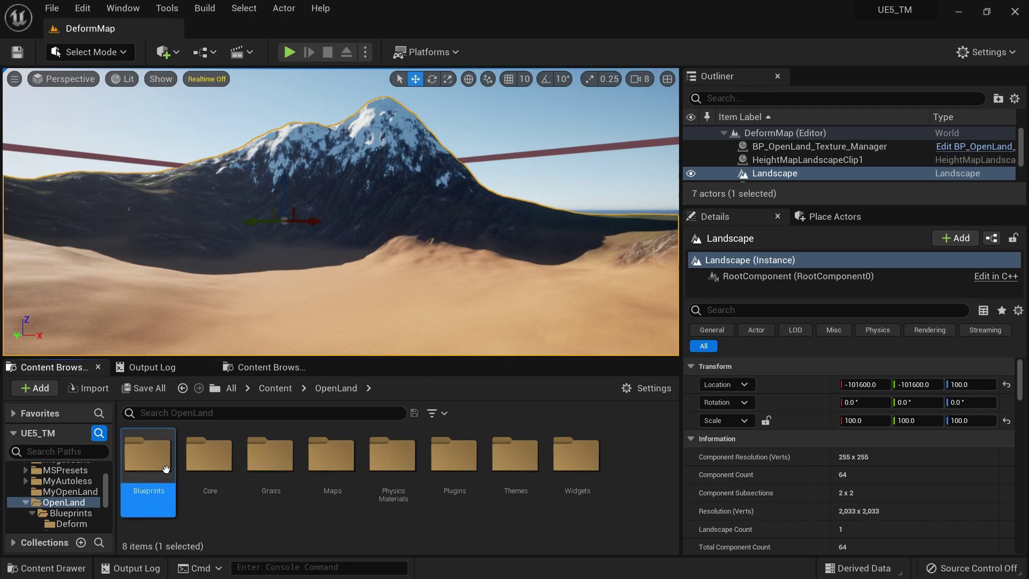
double_click(171, 476)
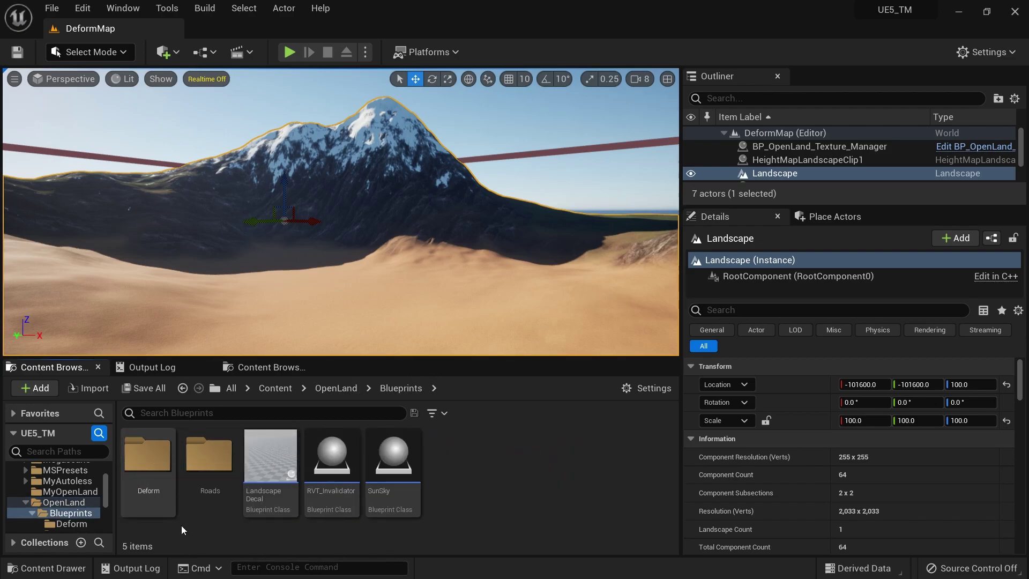
double_click(160, 477)
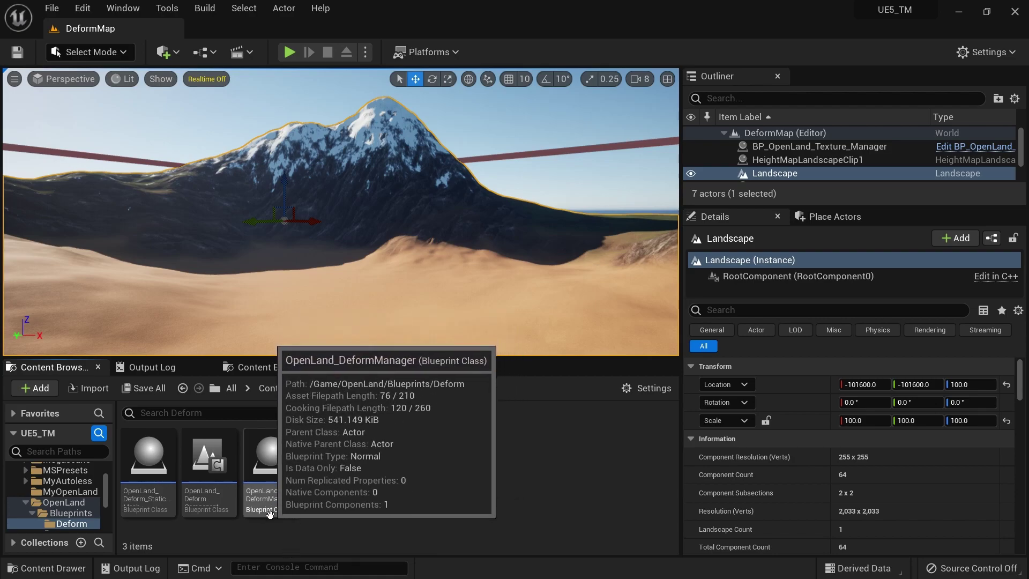
mouse_move(287, 491)
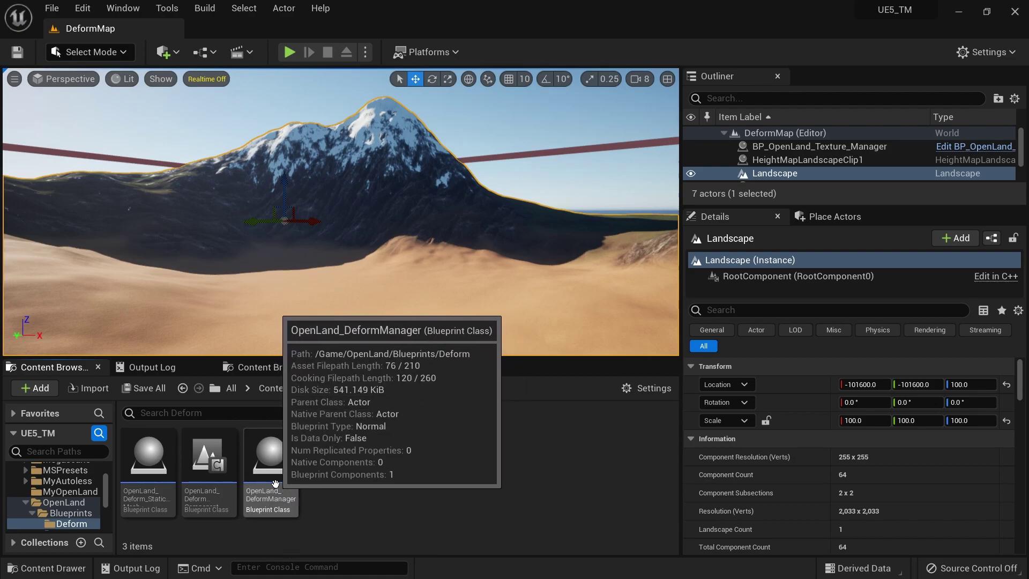
left_click_drag(287, 491, 331, 298)
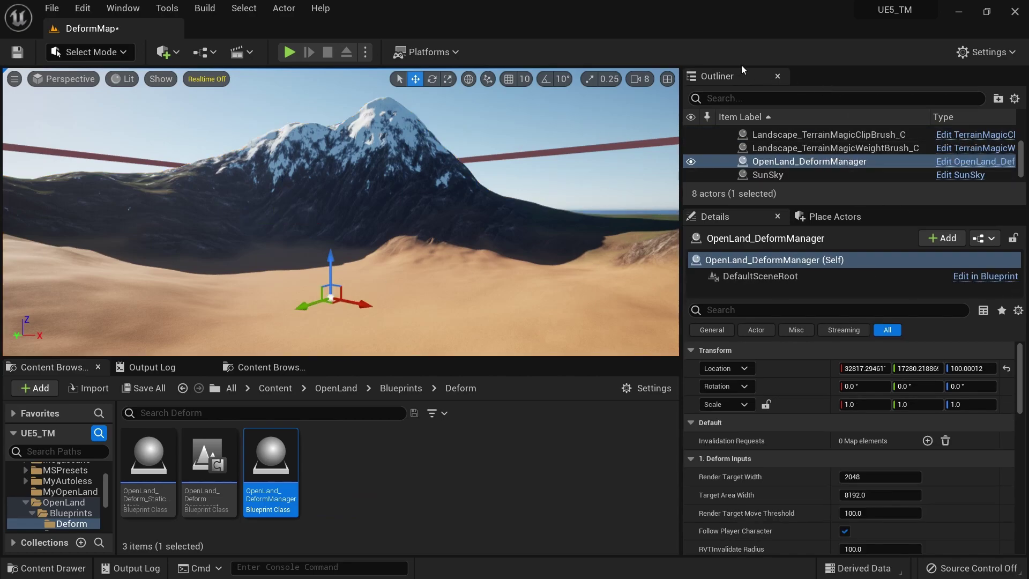
Review the Deform Inputs and Deform Fading settings of the OpenLand_DeformManager actor.
scroll(798, 407, "down", 4)
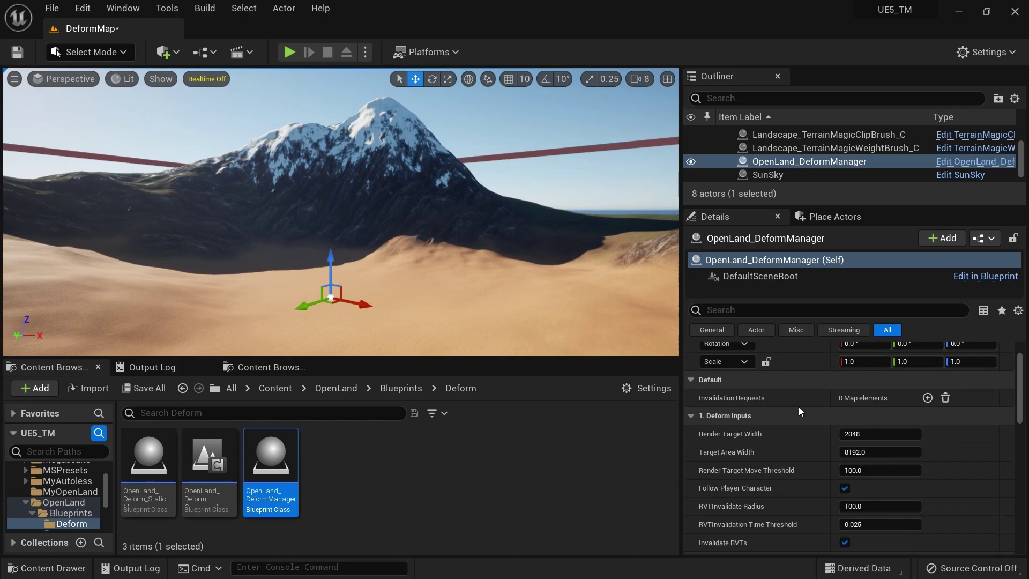
scroll(899, 405, "up", 2)
scroll(825, 427, "down", 4)
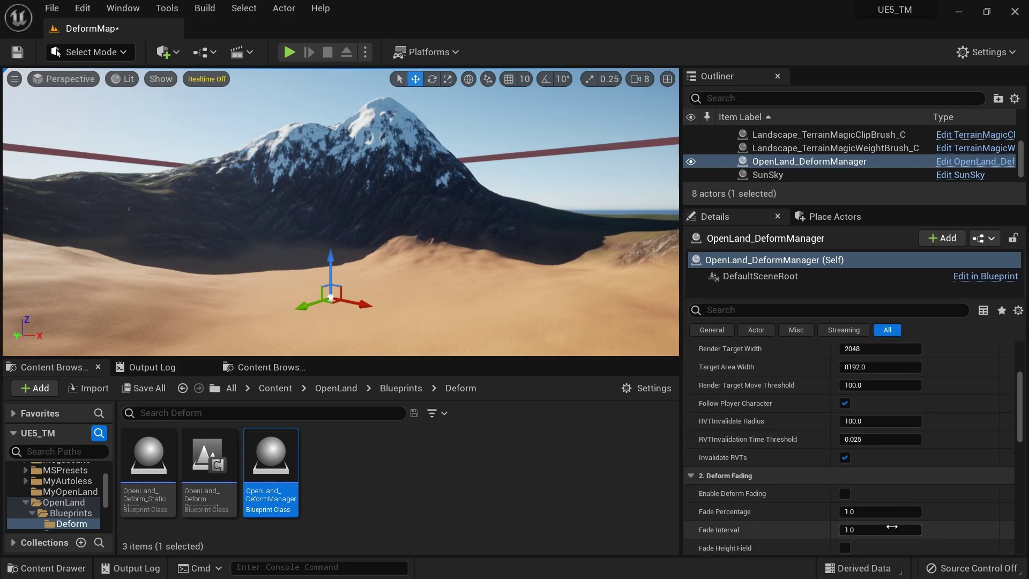
scroll(768, 450, "down", 3)
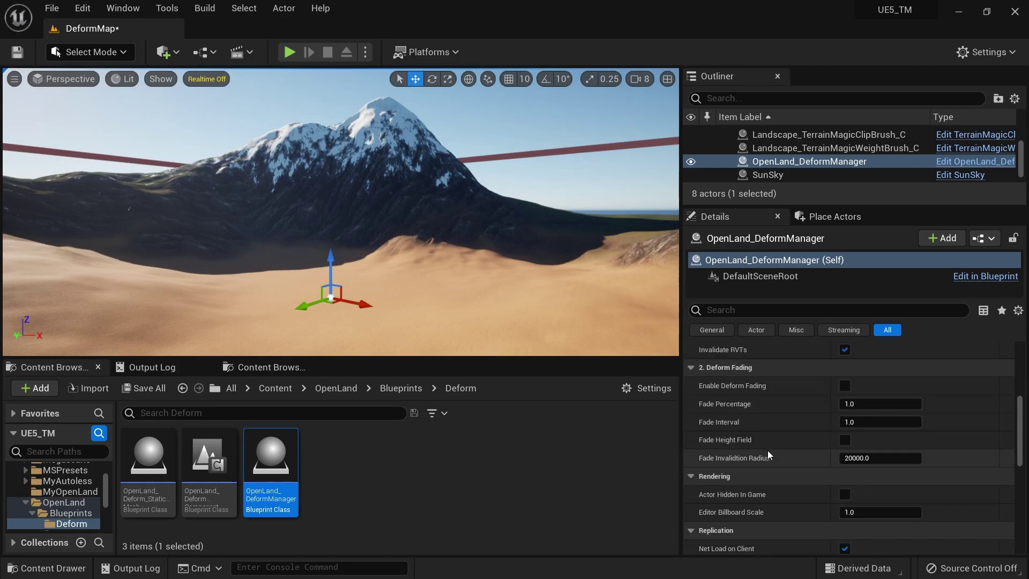
scroll(812, 447, "up", 8)
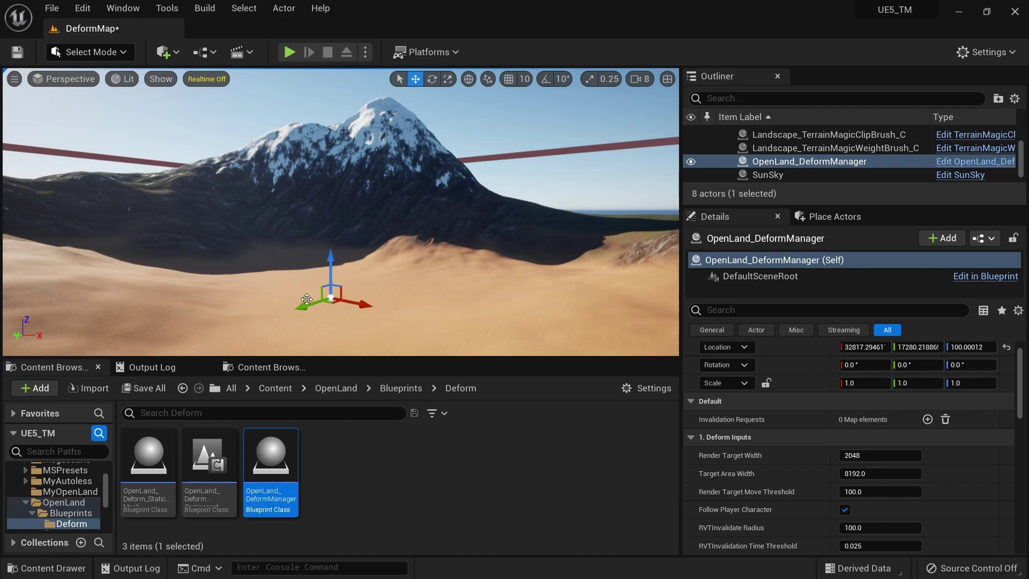
Play-test the level by running the character back and forth across the sand to check the deformation, ending the play session.
right_click_drag(464, 289, 459, 311)
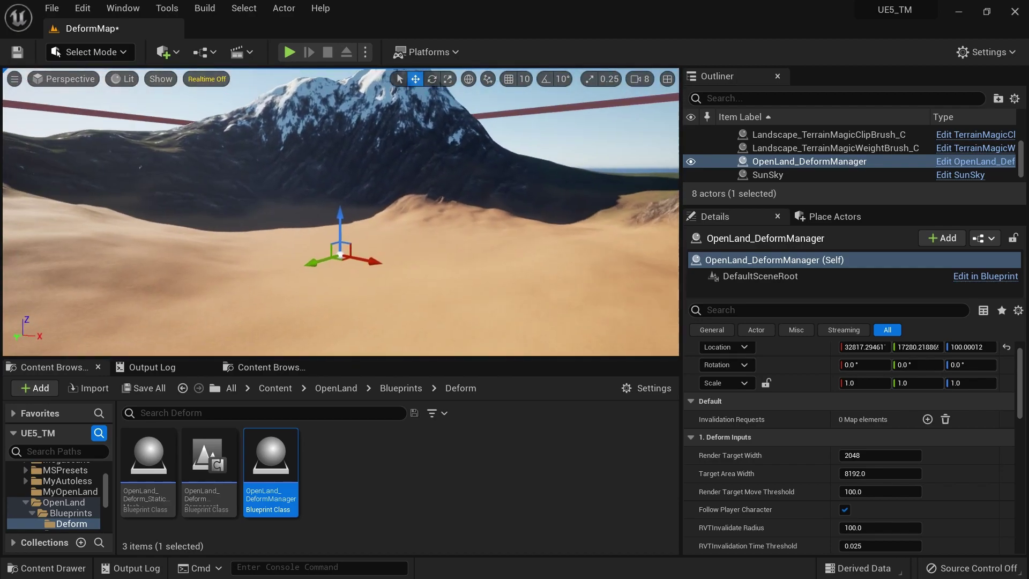
right_click_drag(309, 300, 309, 318)
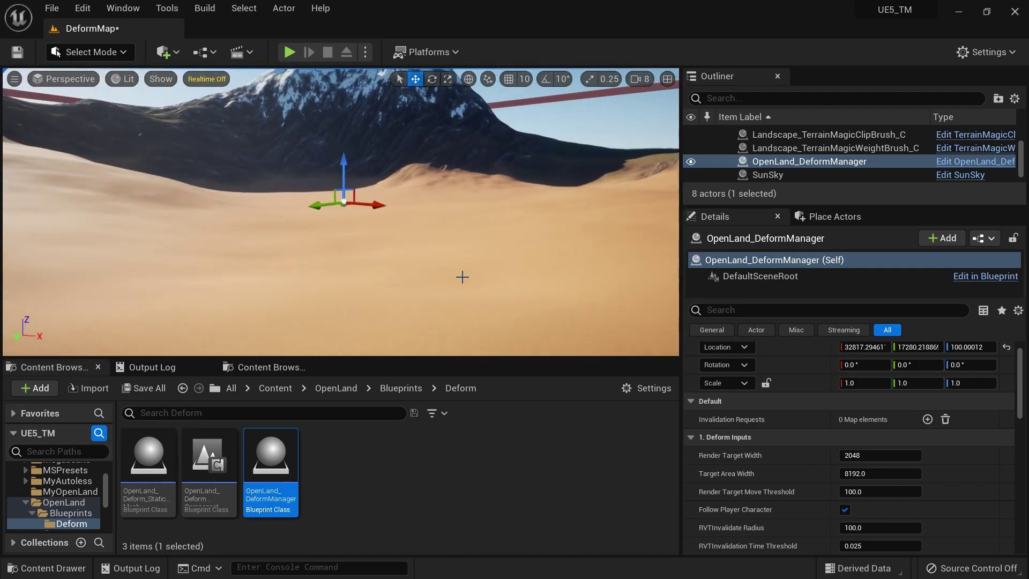
key("alt+p")
key("w")
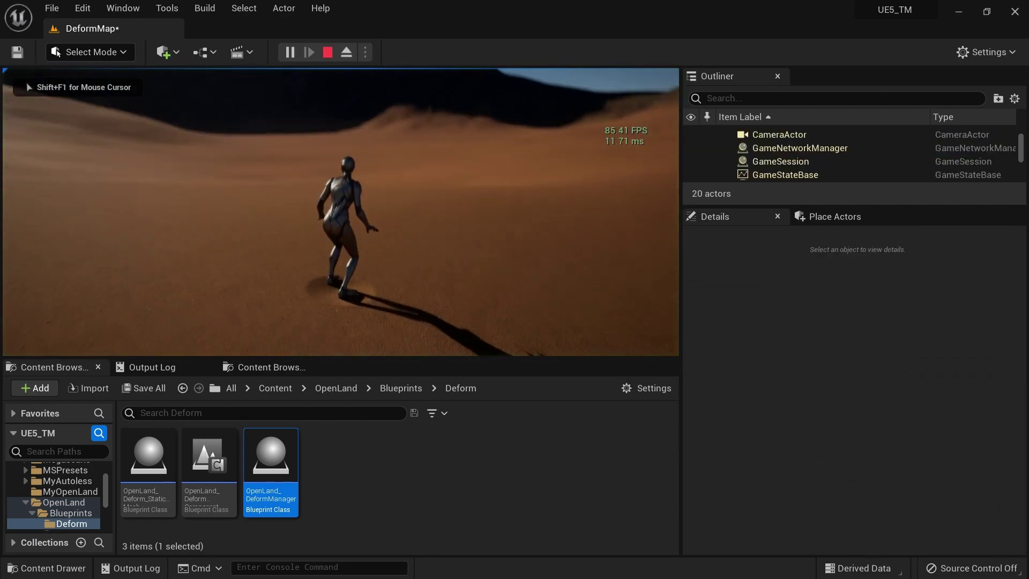
key("s")
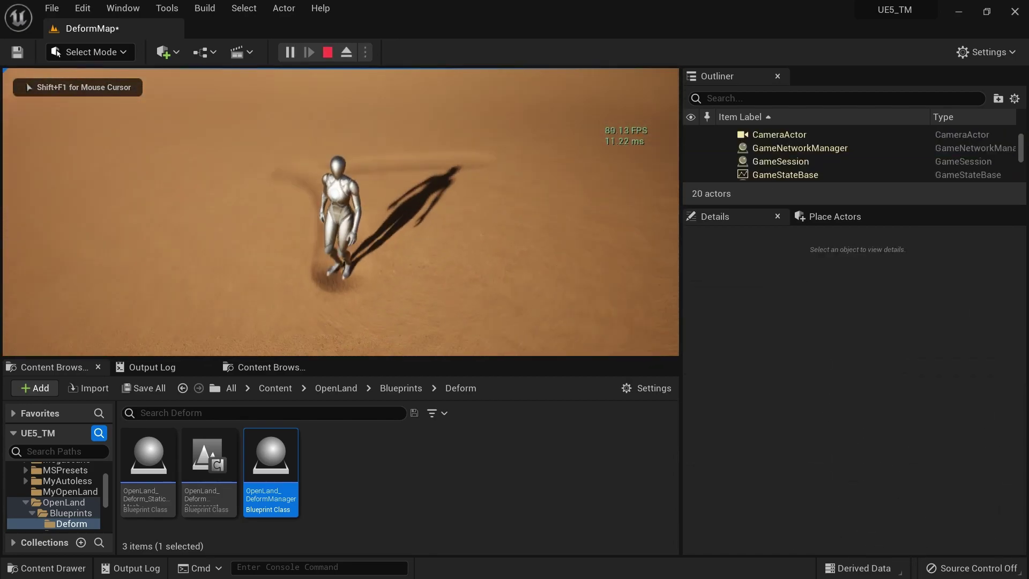
key("w")
key("w")
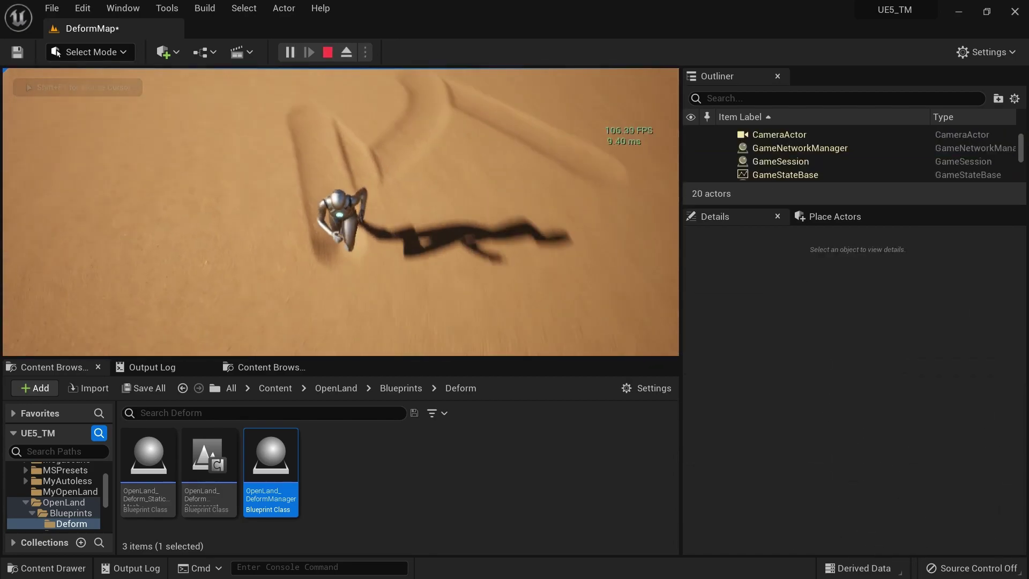
key("w")
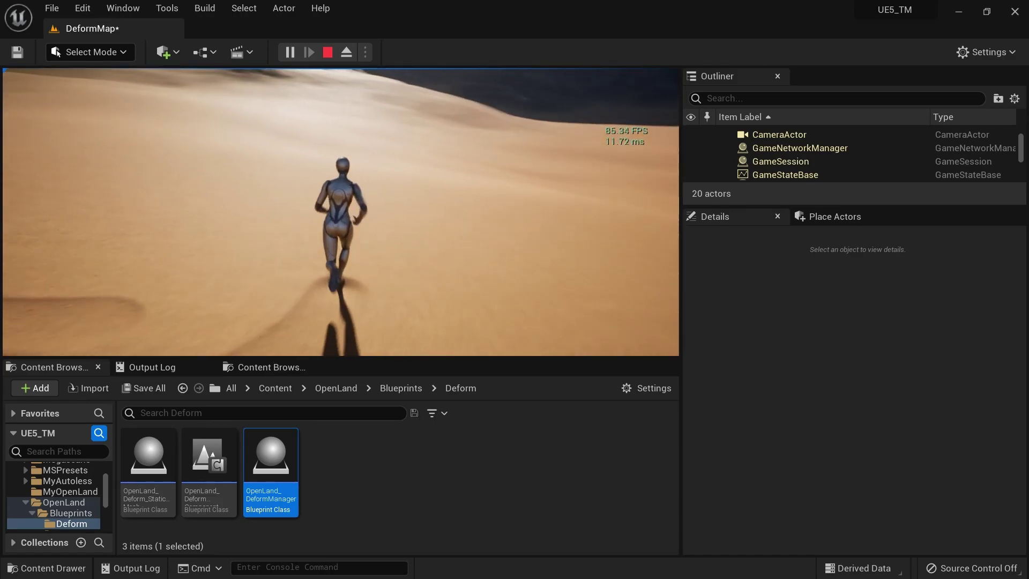
key("s")
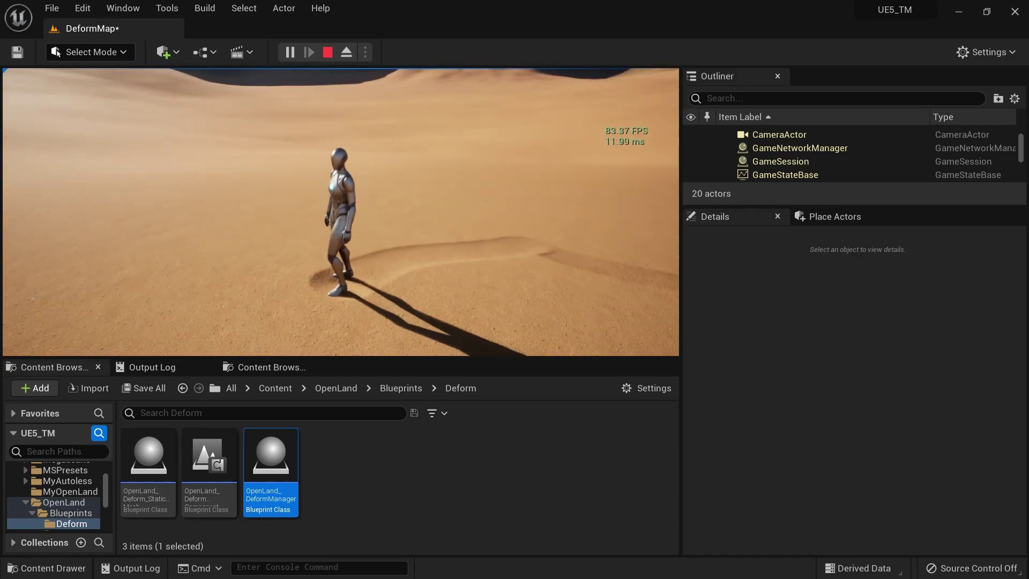
key("s")
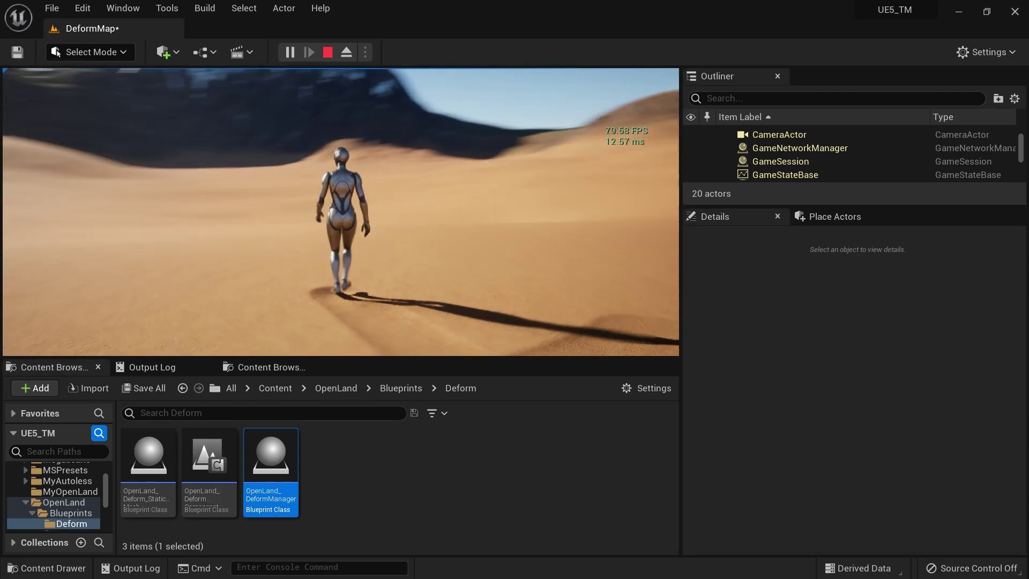
key("s")
key("s")
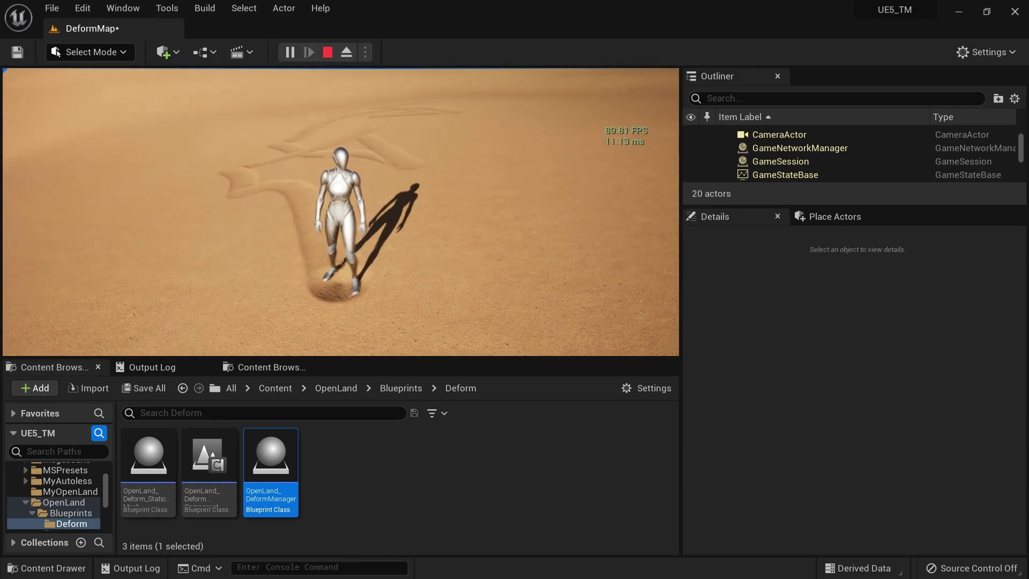
key("w")
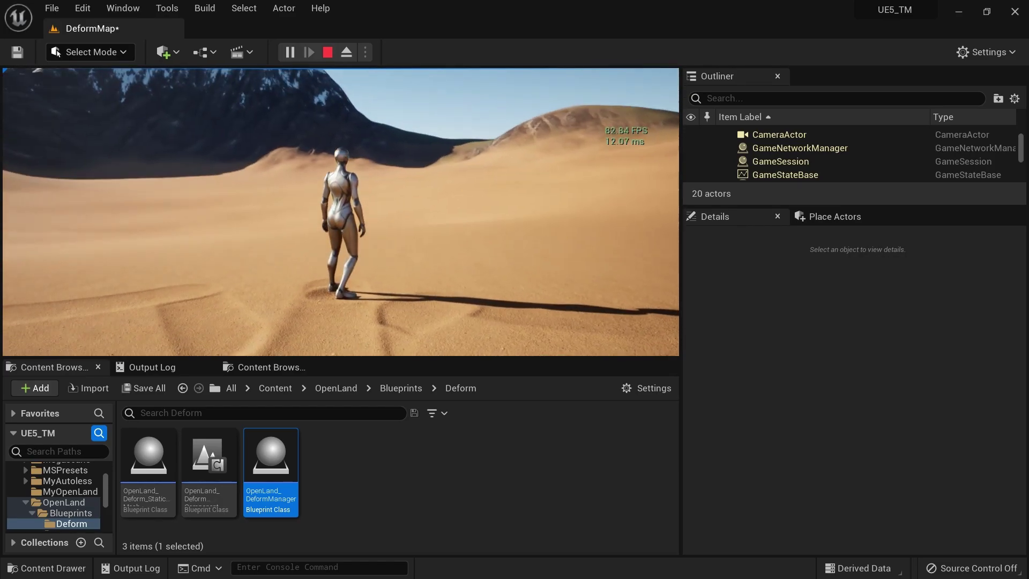
key("Escape")
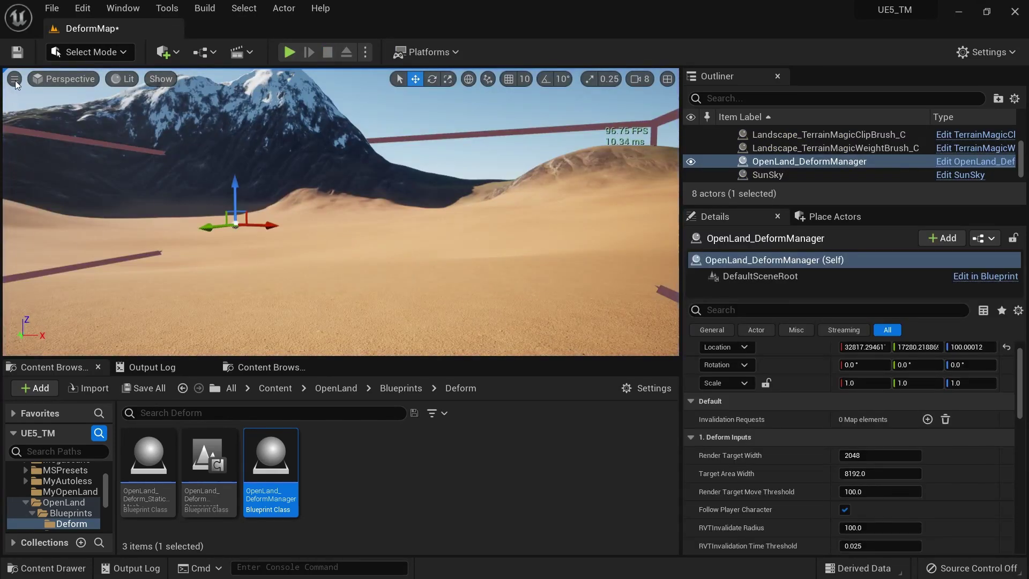
Turn realtime rendering off again in the perspective viewport after the play session.
left_click(15, 82)
left_click(58, 130)
right_click_drag(257, 225, 241, 206)
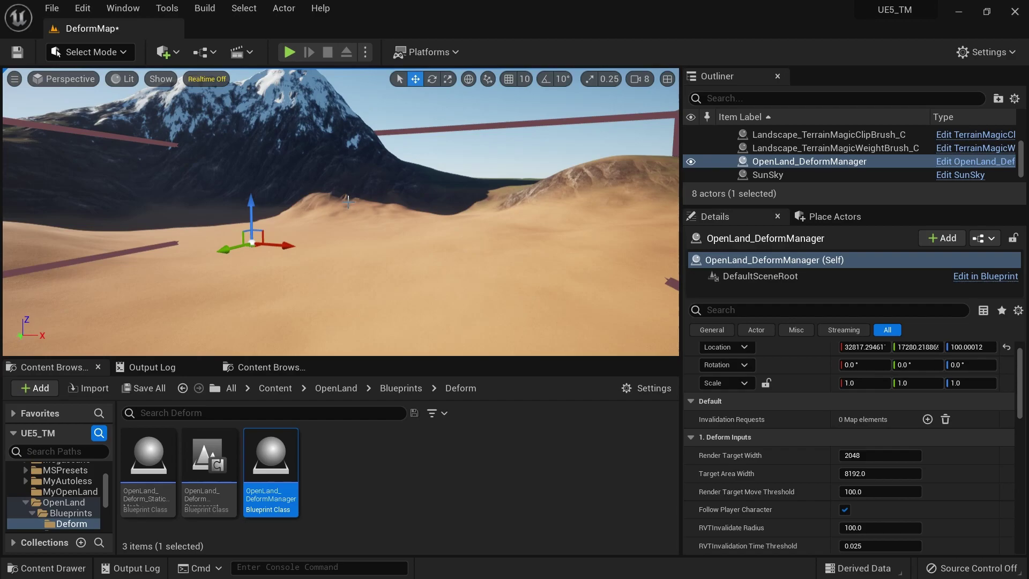
Open the BP_ThirdPersonCharacter blueprint from the ThirdPerson/Blueprints folder and show its 3D preview.
left_click(275, 388)
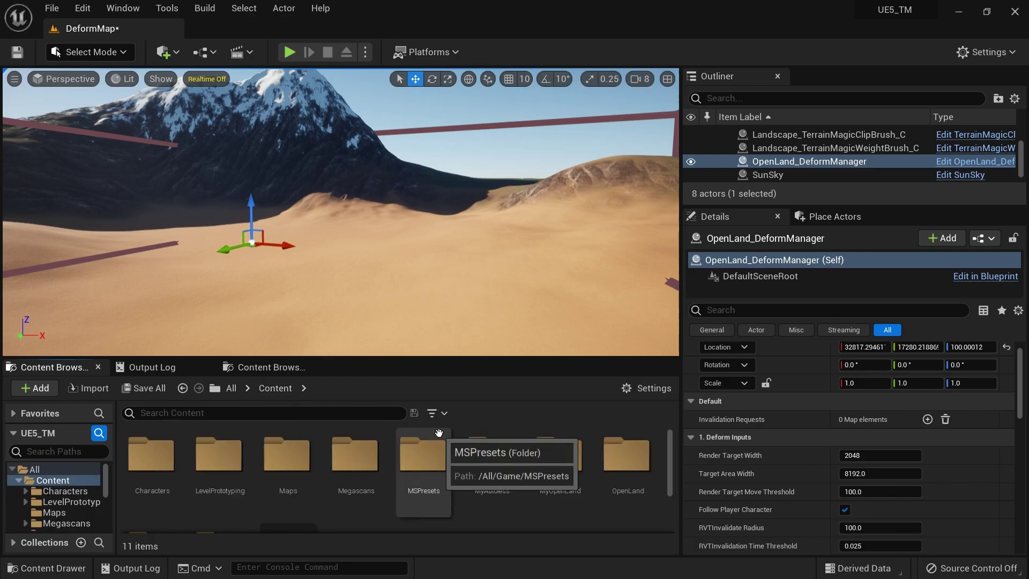
scroll(273, 505, "down", 2)
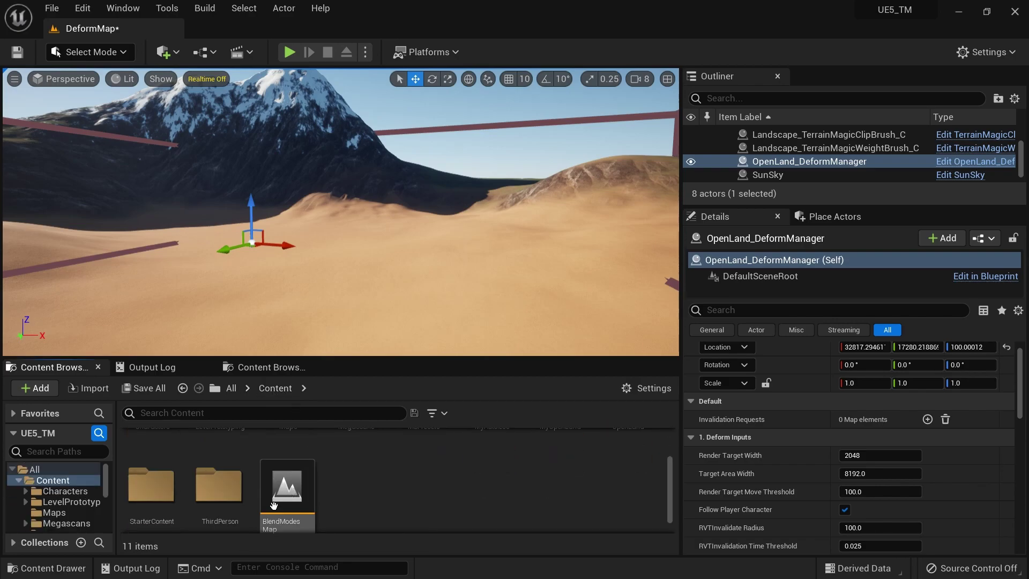
double_click(219, 484)
left_click(148, 483)
double_click(148, 484)
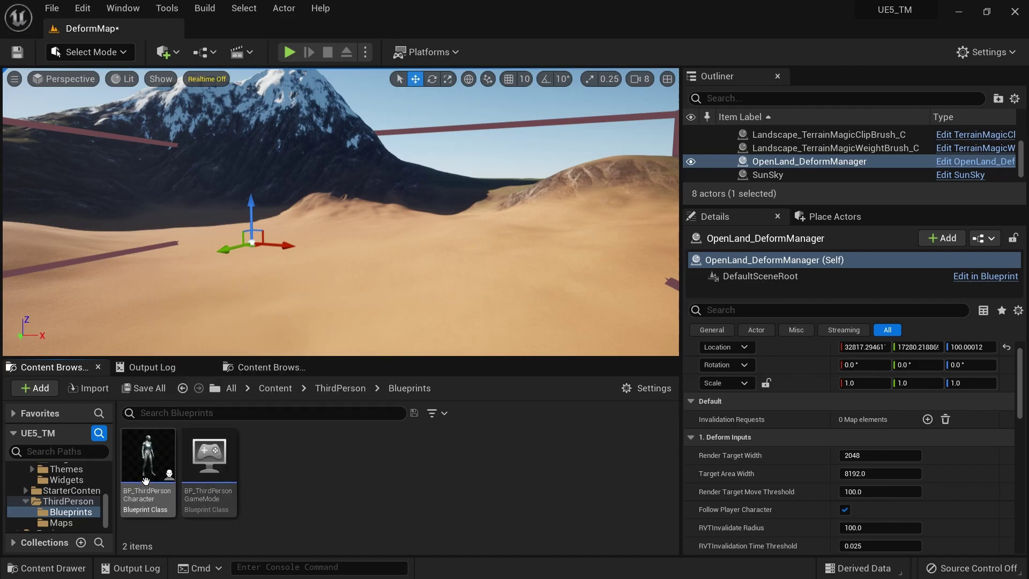
left_click(149, 464)
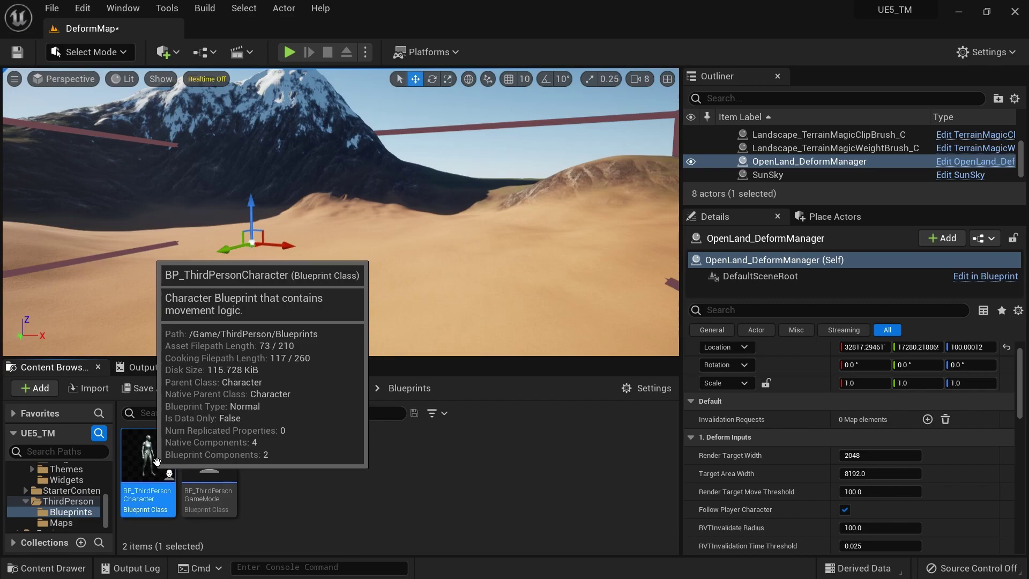
double_click(157, 462)
left_click(217, 76)
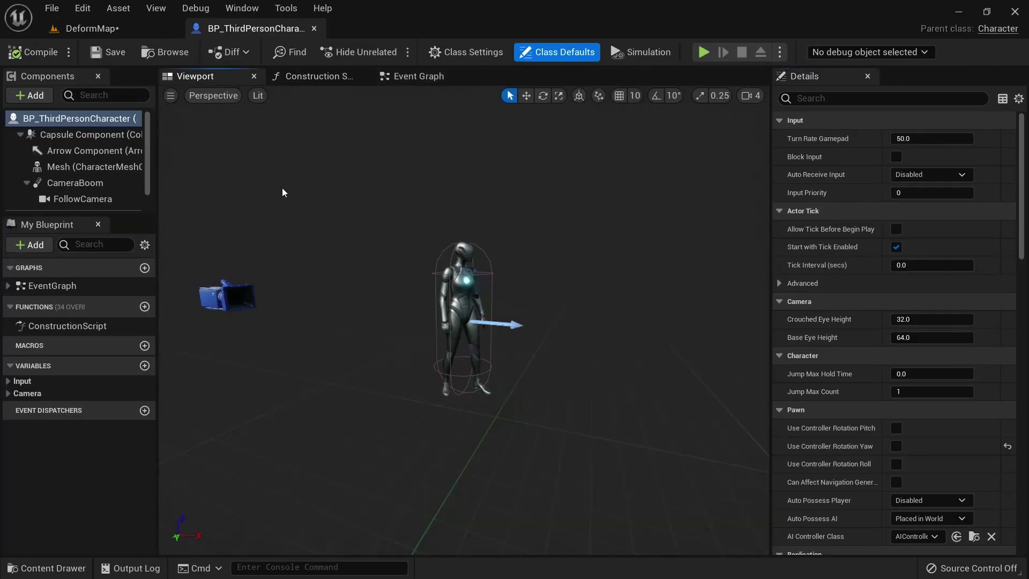
Add an Open Land Deform Component as a child of the character's Mesh component.
scroll(532, 349, "up", 5)
scroll(536, 362, "down", 5)
right_click_drag(538, 365, 581, 368)
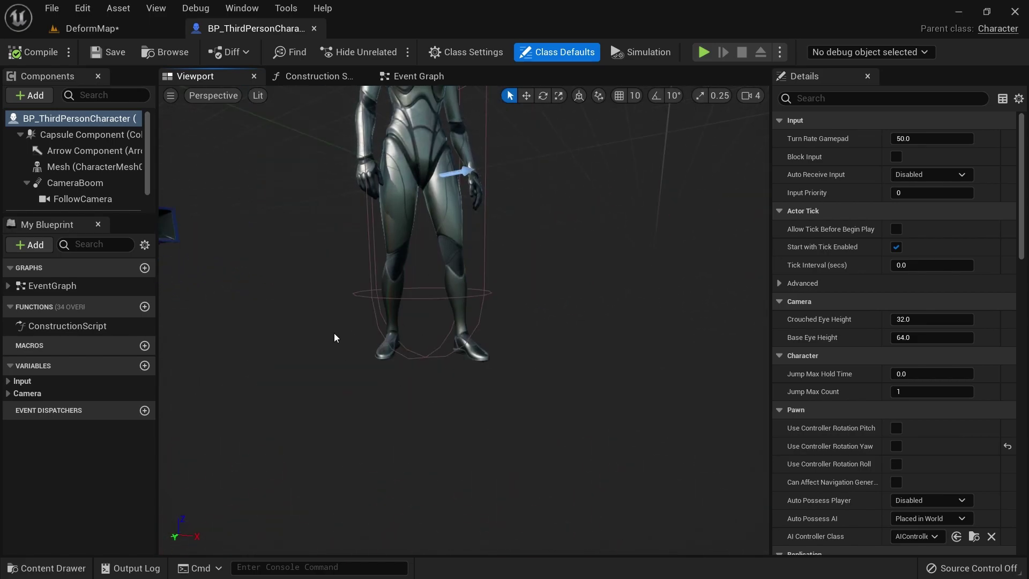
left_click(65, 169)
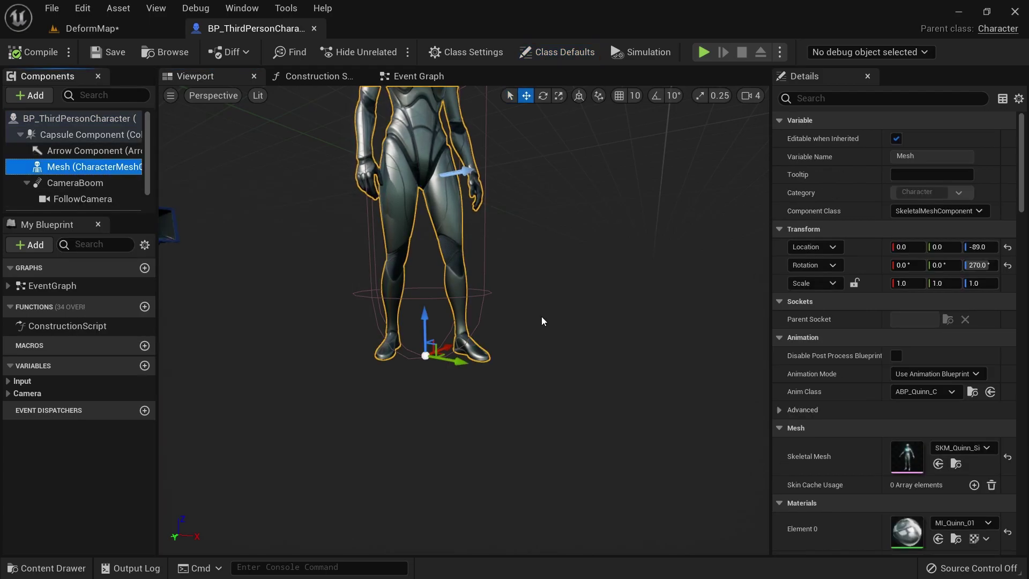
scroll(394, 268, "down", 5)
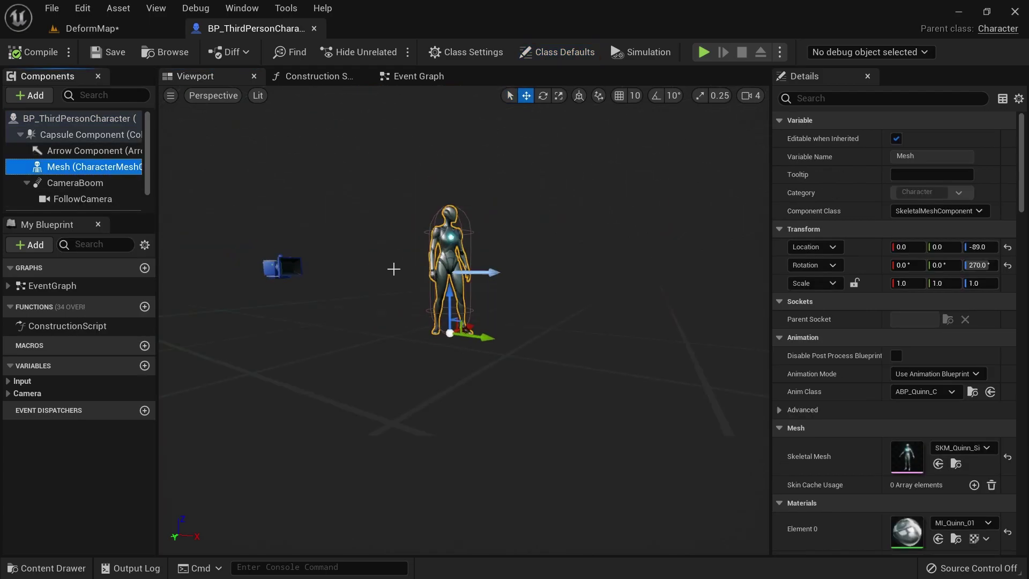
left_click(29, 95)
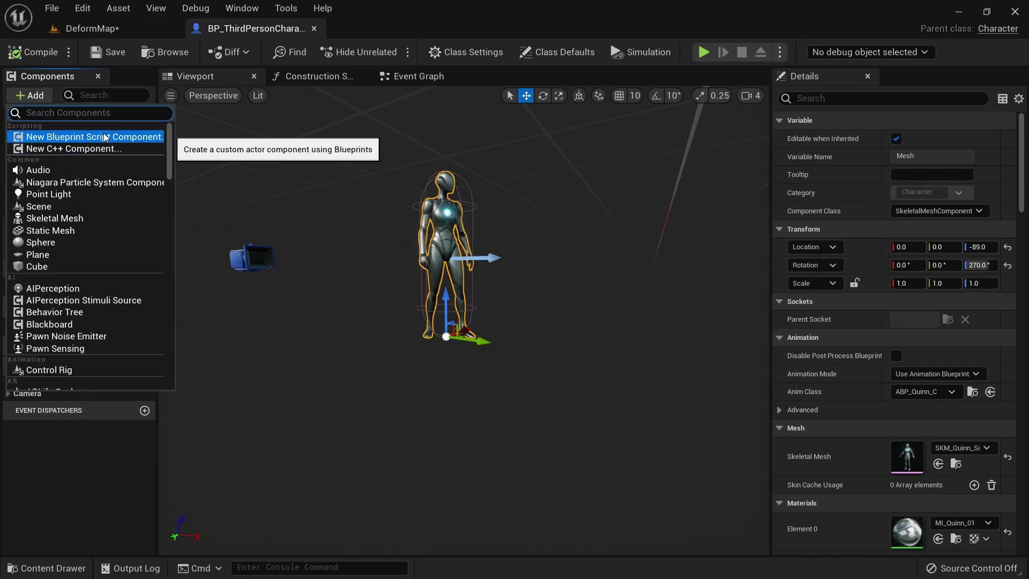
type("Deform")
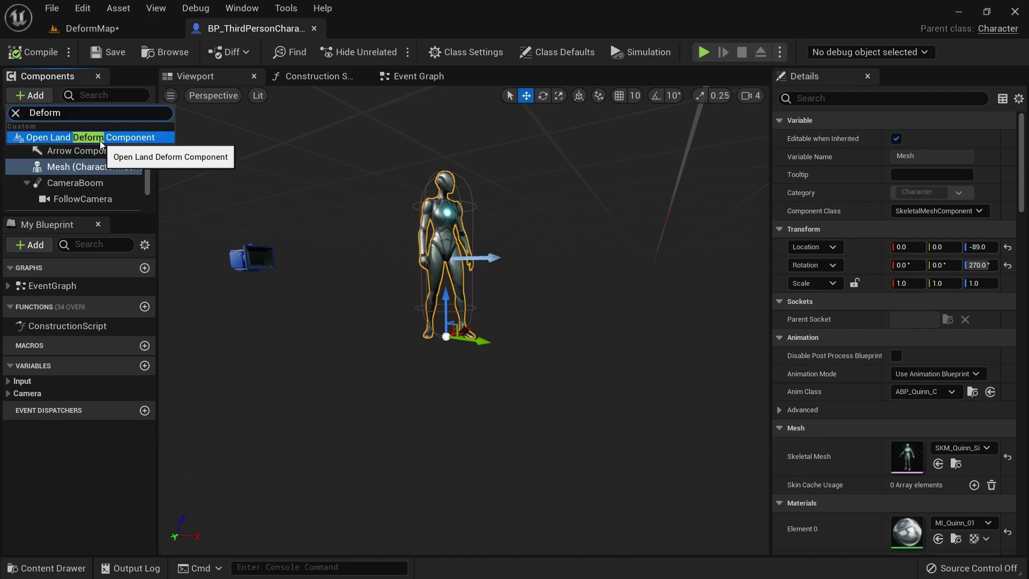
left_click(100, 138)
left_click(103, 153)
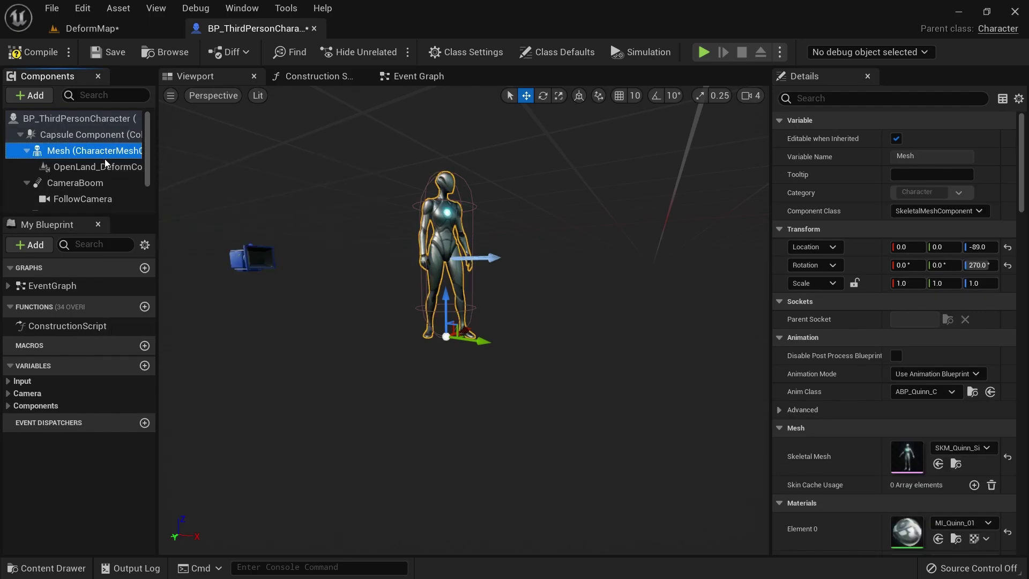
Add a second Open Land Deform Component and parent it directly to the character's Mesh, beside the first one.
left_click(101, 170)
left_click(30, 95)
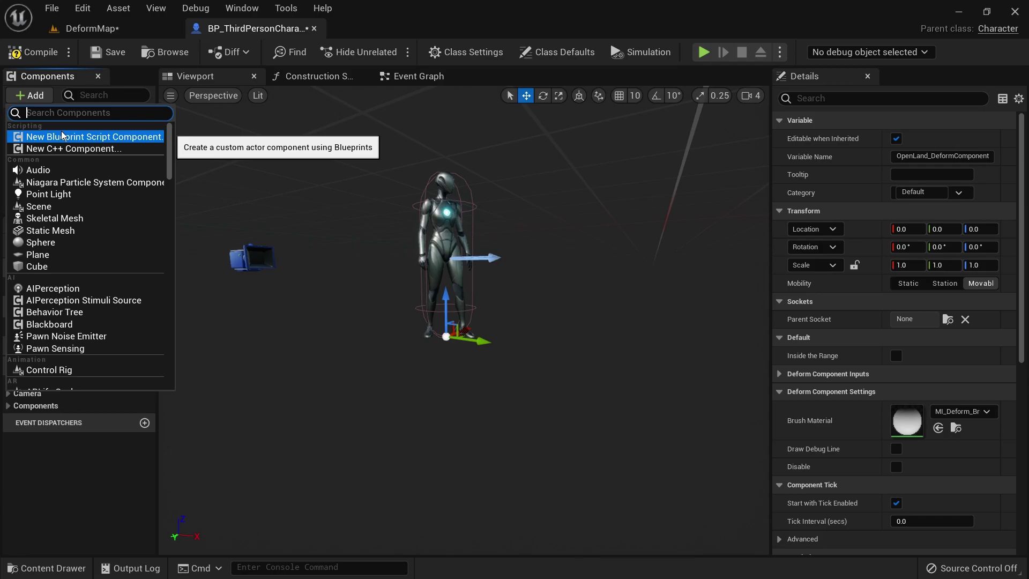
type("De")
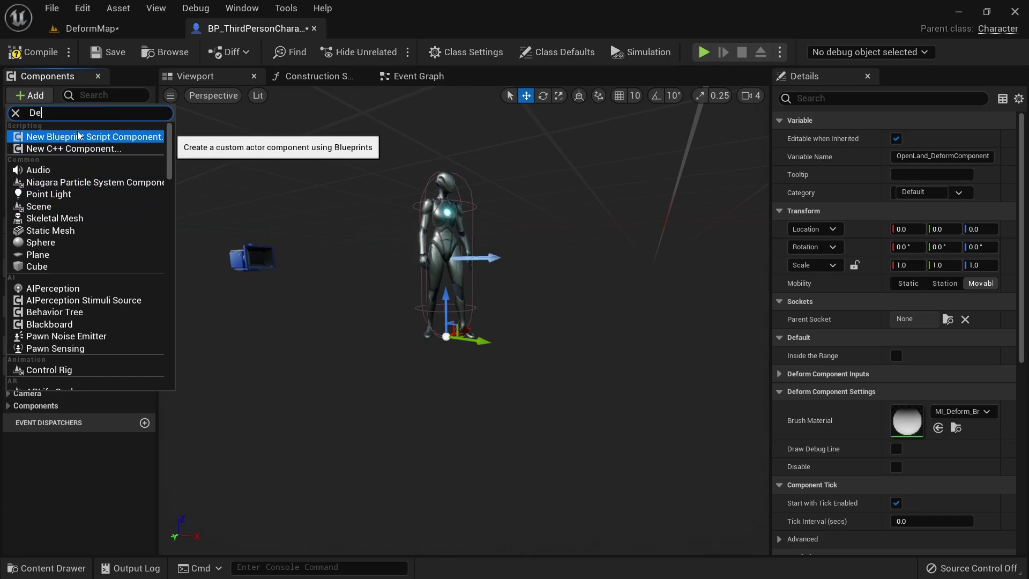
type("for")
left_click(80, 138)
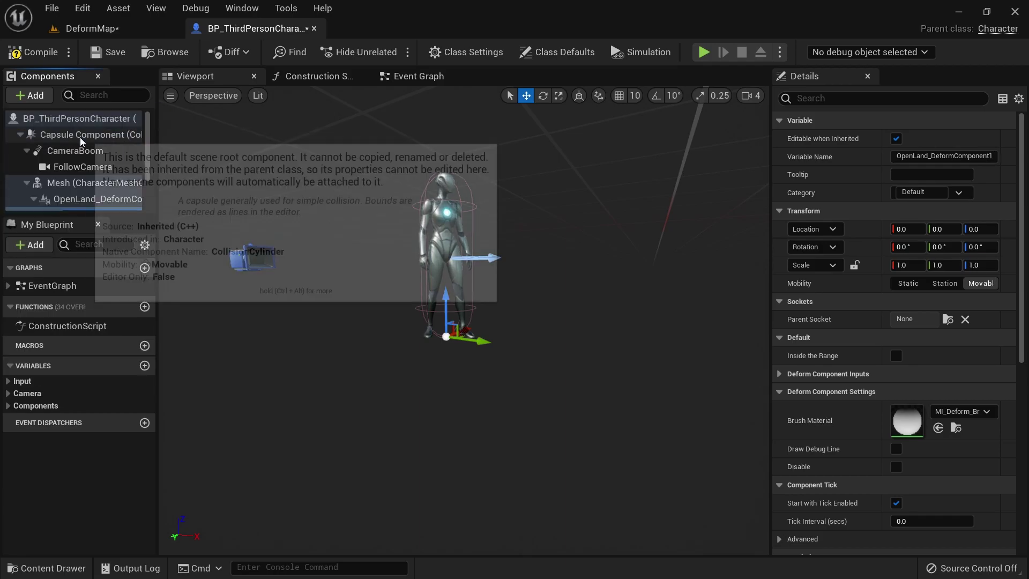
scroll(61, 173, "down", 2)
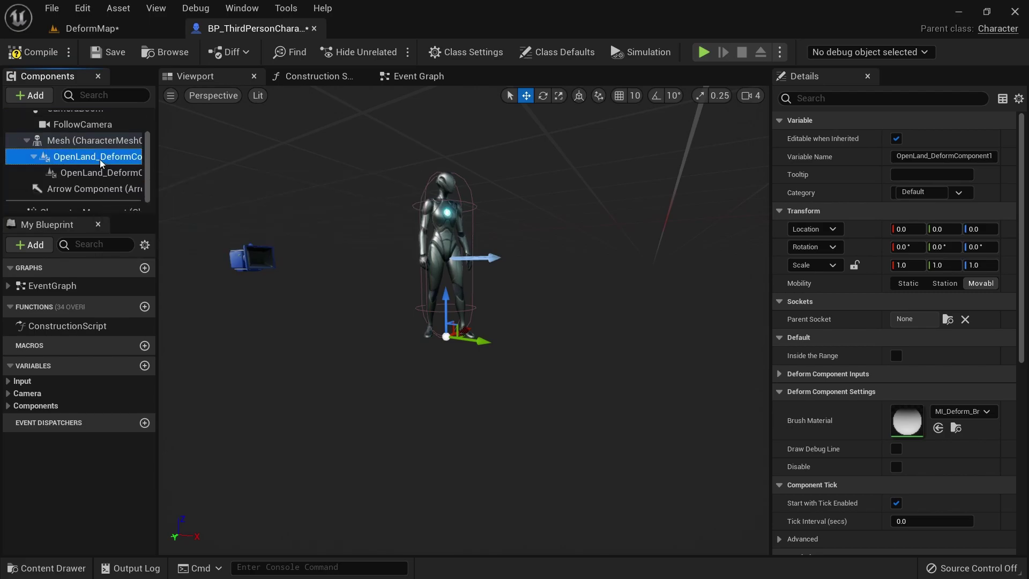
left_click_drag(98, 172, 85, 141)
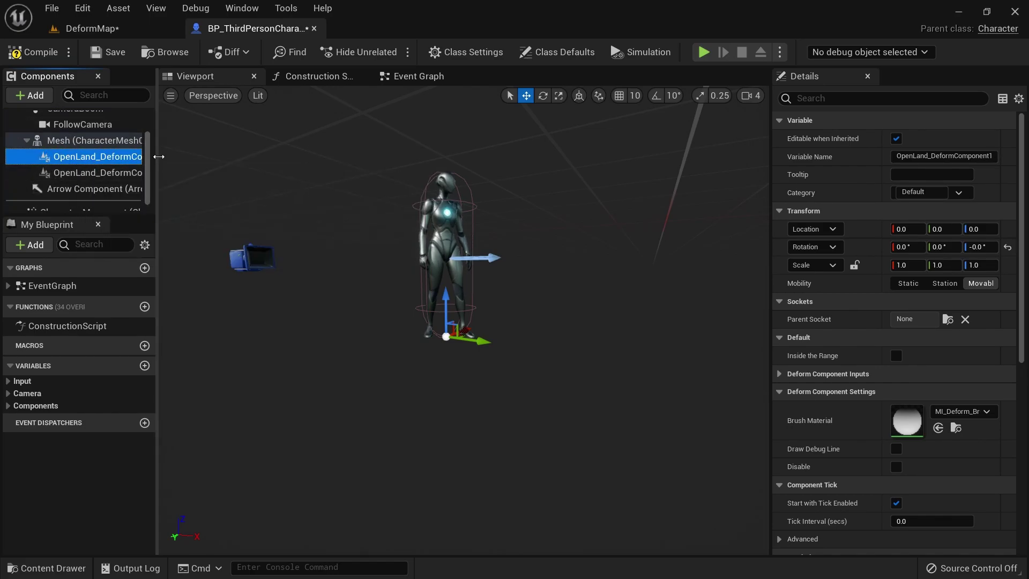
Widen the component list and set the Parent Socket of OpenLand_DeformComponent1 to foot_r.
left_click_drag(157, 159, 204, 159)
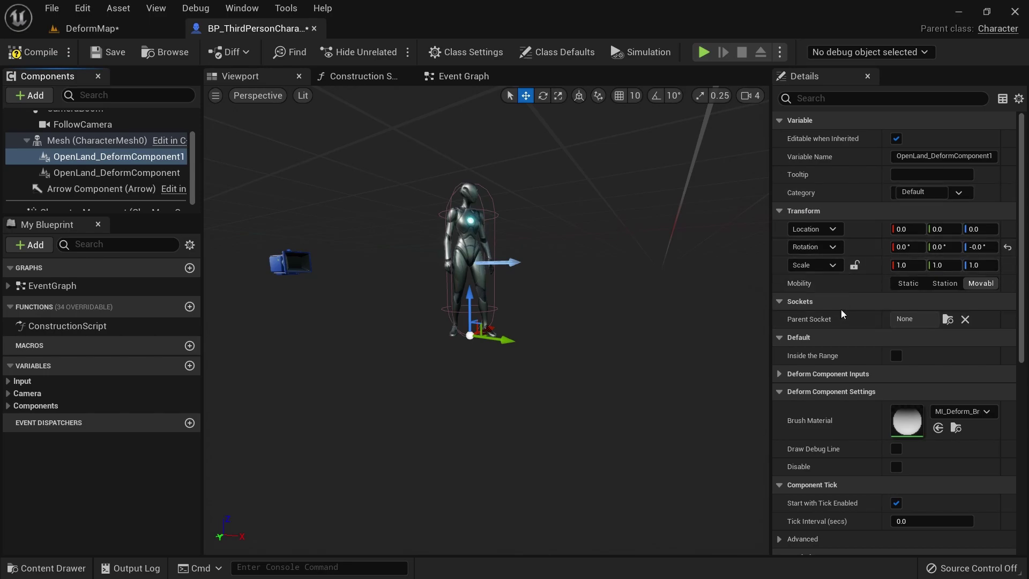
left_click(947, 319)
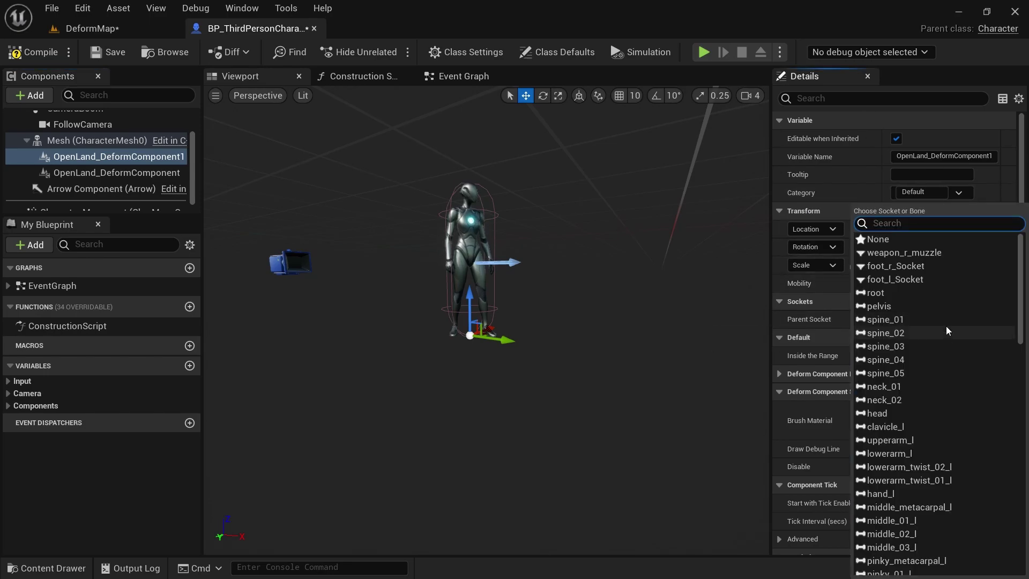
type("foot")
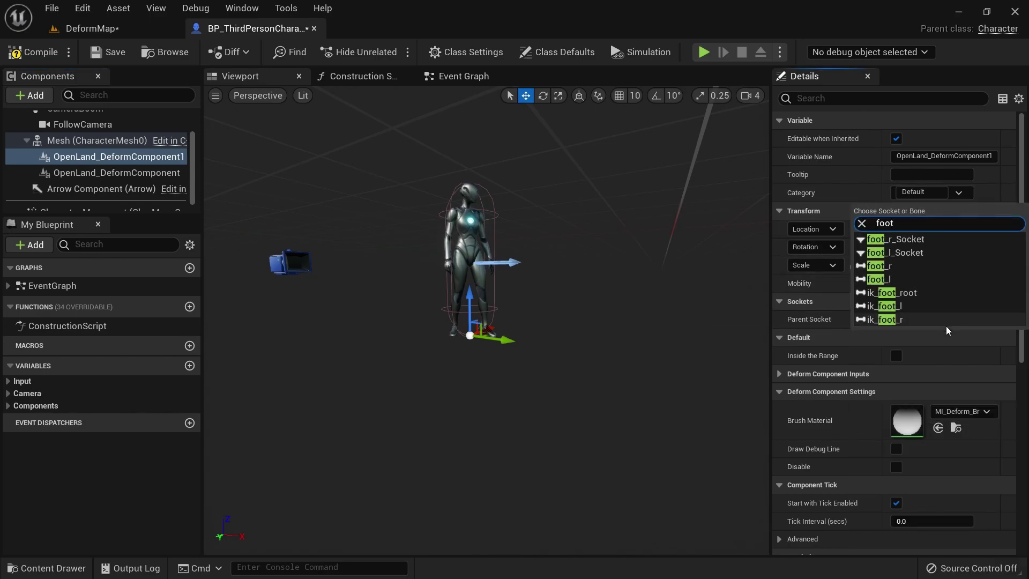
left_click(892, 267)
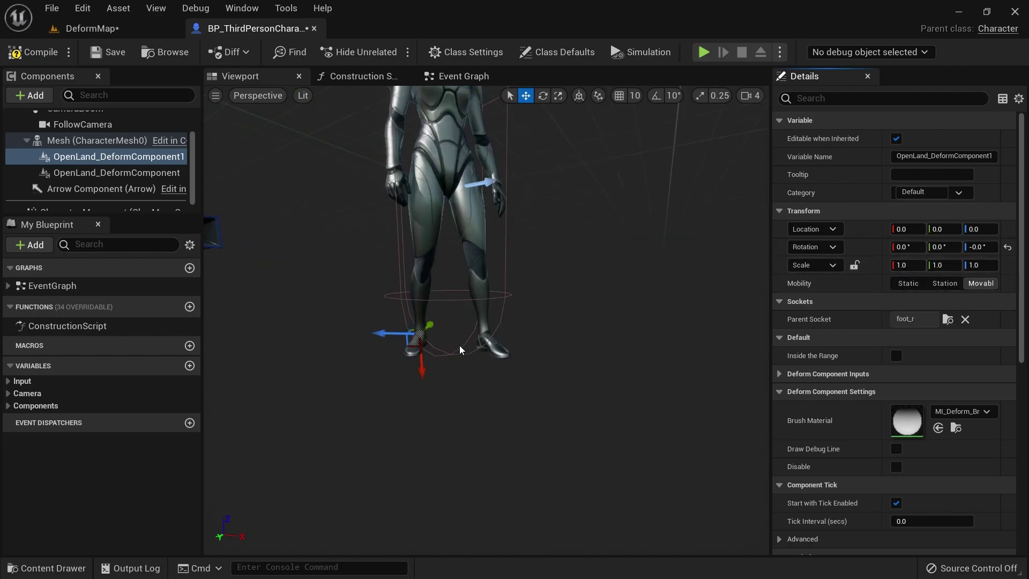
Move OpenLand_DeformComponent1 down and along the right foot to its sole, to a location of about 5.62, -4.57, 0.38.
scroll(461, 349, "up", 5)
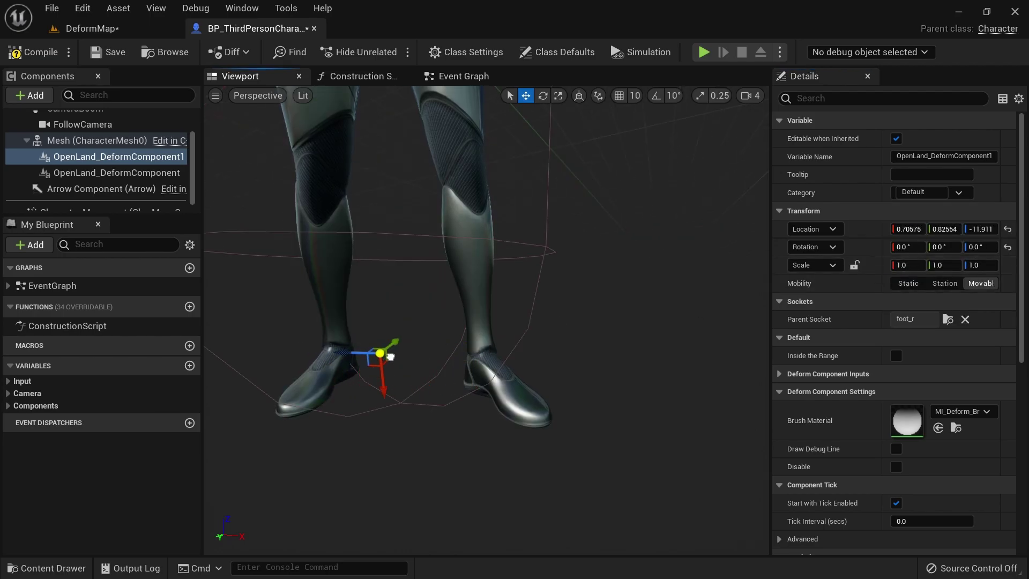
key("ctrl+z")
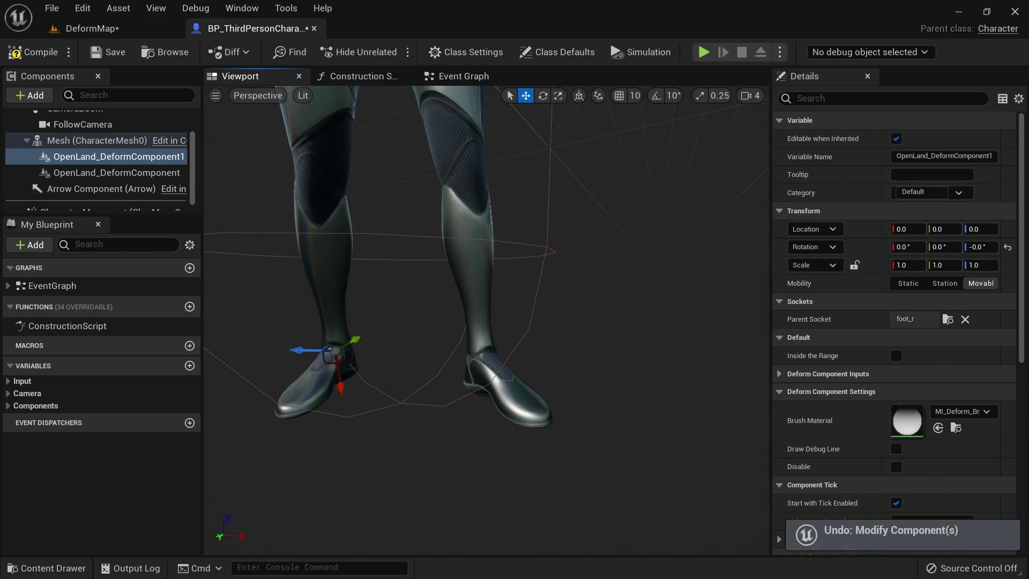
left_click_drag(374, 432, 547, 432, "alt")
scroll(372, 434, "down", 5)
scroll(400, 446, "up", 5)
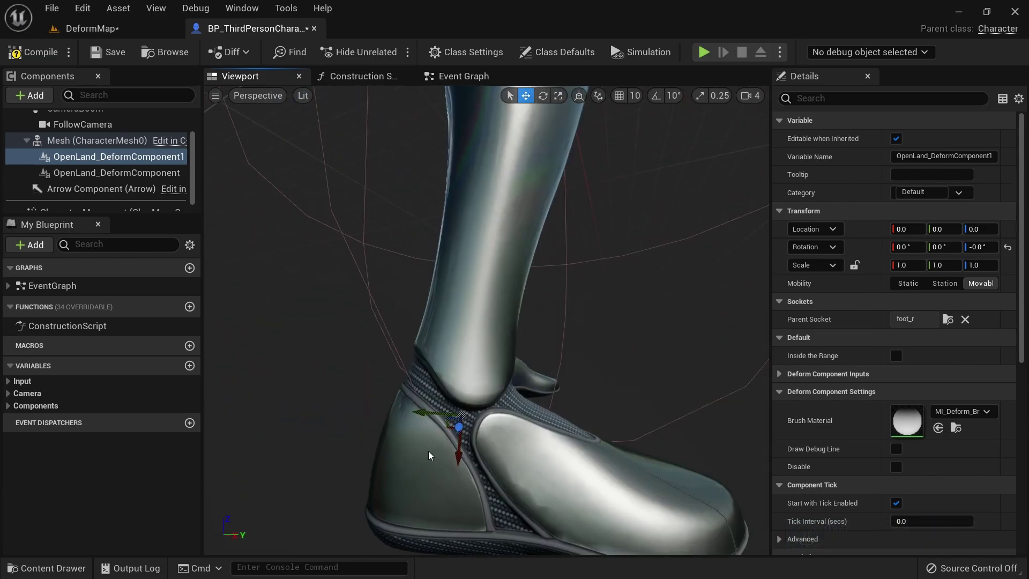
left_click_drag(426, 421, 422, 501)
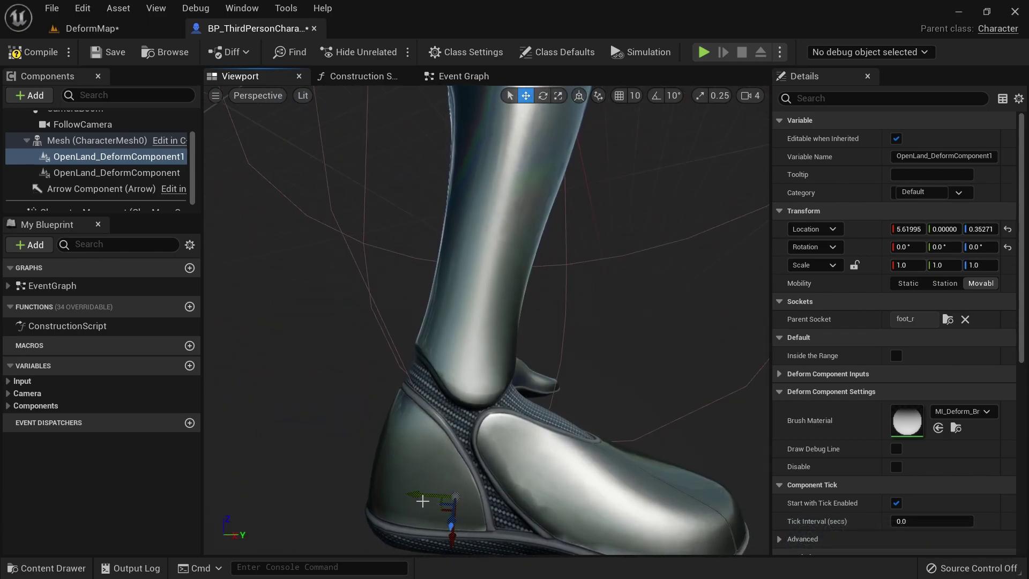
scroll(386, 401, "down", 3)
right_click_drag(386, 401, 418, 401)
left_click_drag(369, 460, 225, 458)
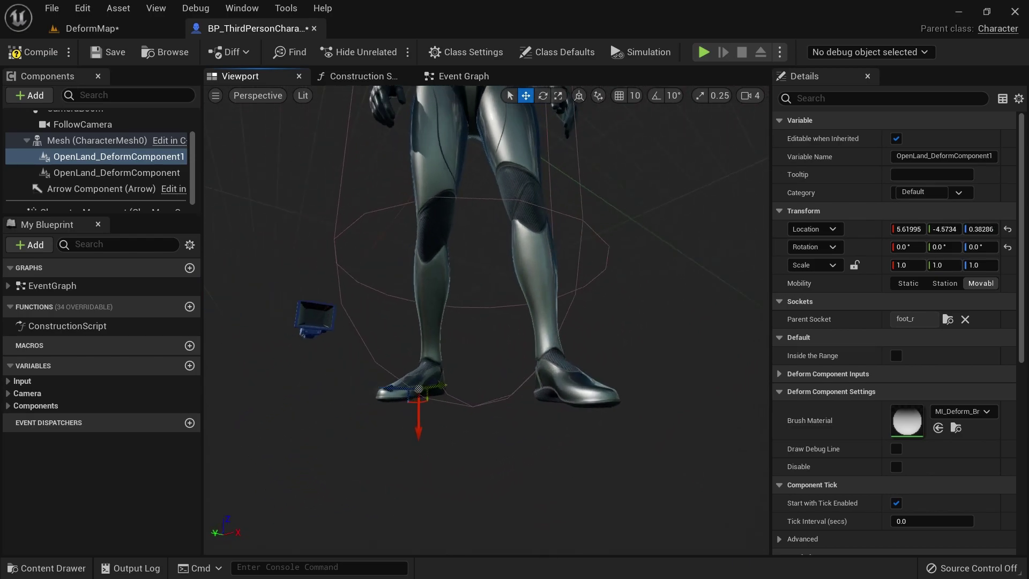
left_click_drag(384, 289, 352, 289, "alt")
Attach OpenLand_DeformComponent to the ik_foot_l bone and move it into the left foot, to a location of about -4.61, 6.47, -0.24.
left_click(128, 173)
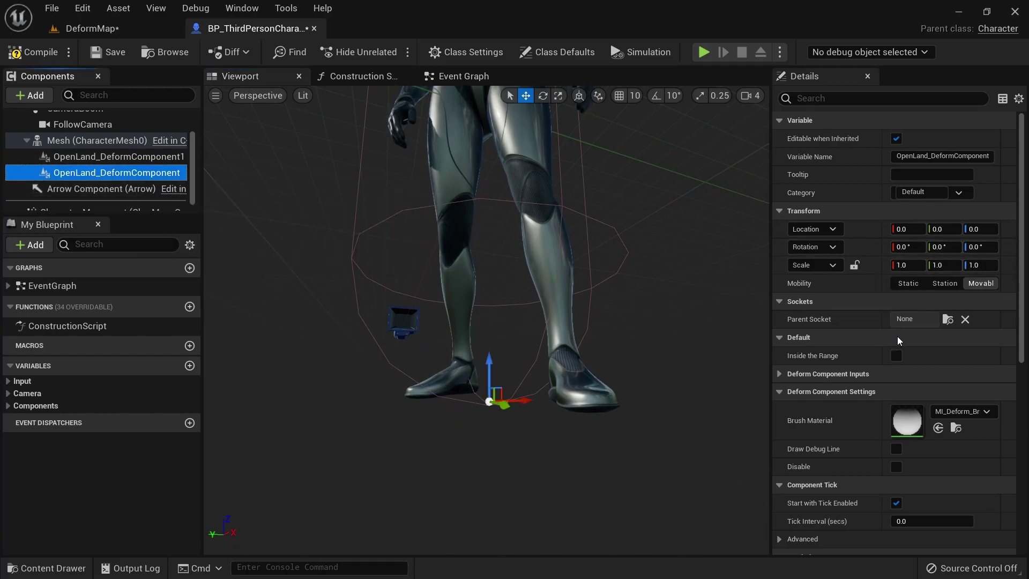
left_click(947, 321)
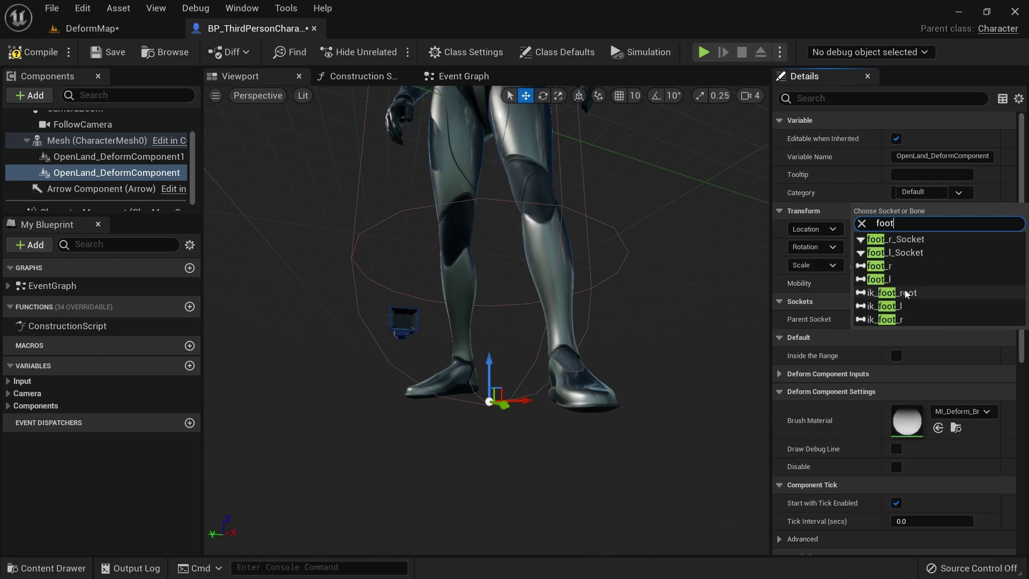
left_click(891, 268)
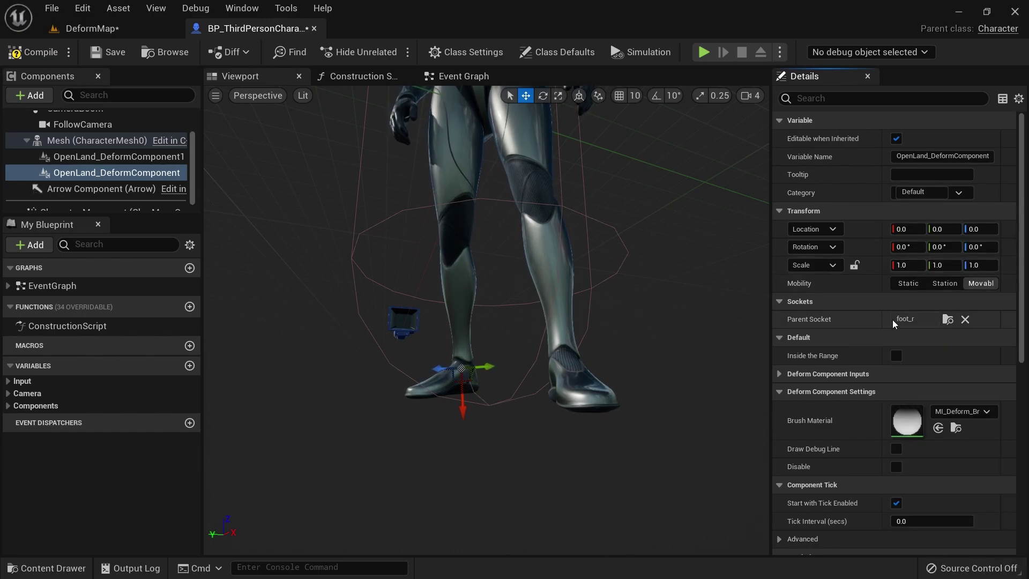
left_click(926, 320)
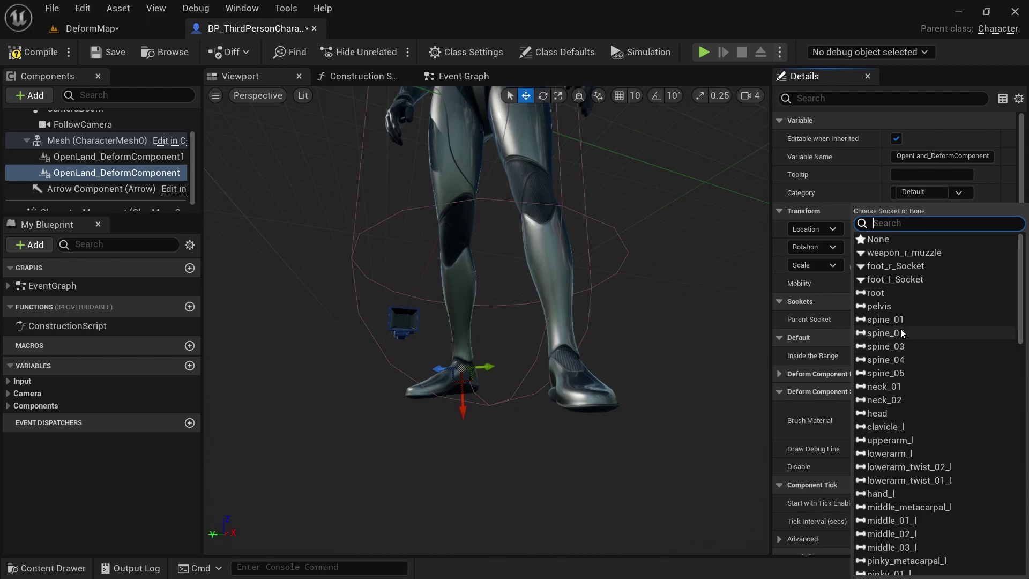
type("foo")
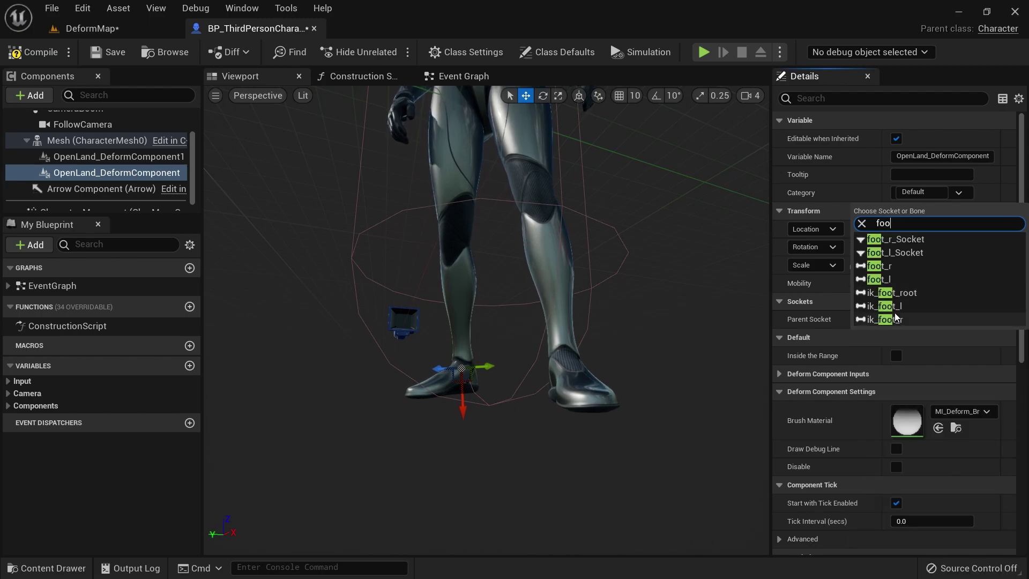
left_click(895, 316)
left_click_drag(656, 346, 651, 339, "alt")
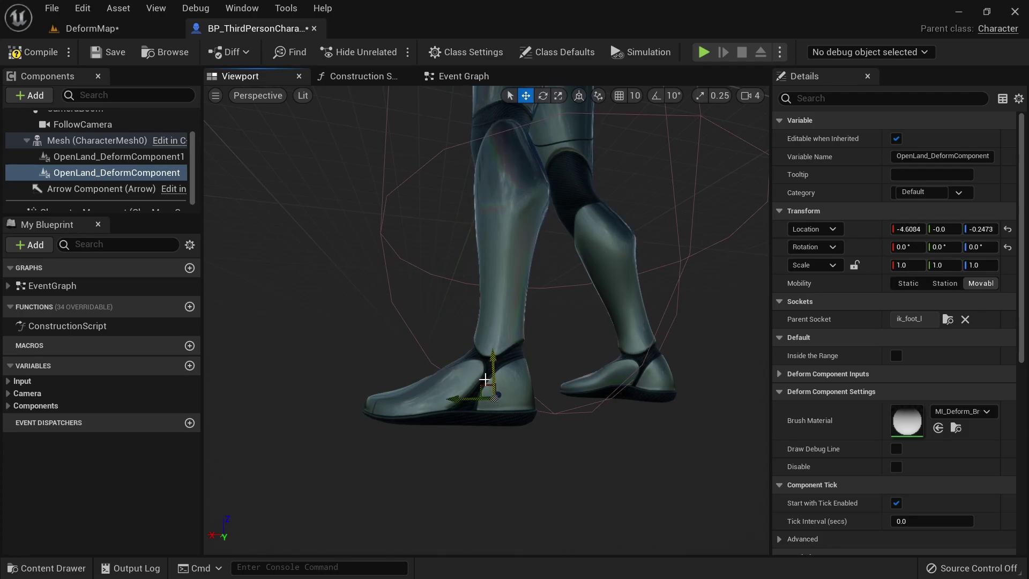
left_click_drag(521, 400, 506, 426, "alt")
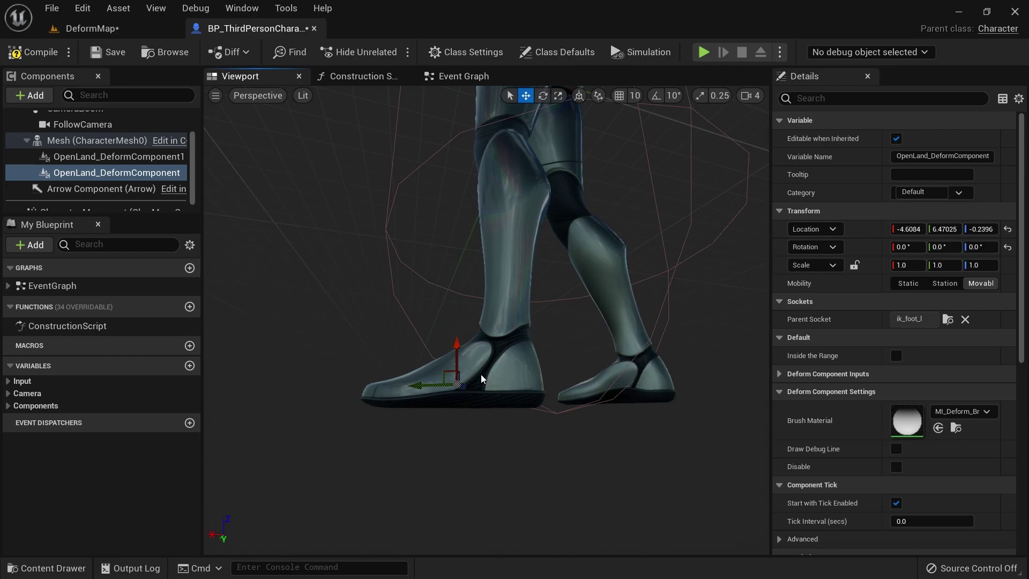
Check the settings of OpenLand_DeformComponent1, and compile and save the character blueprint.
left_click(97, 156)
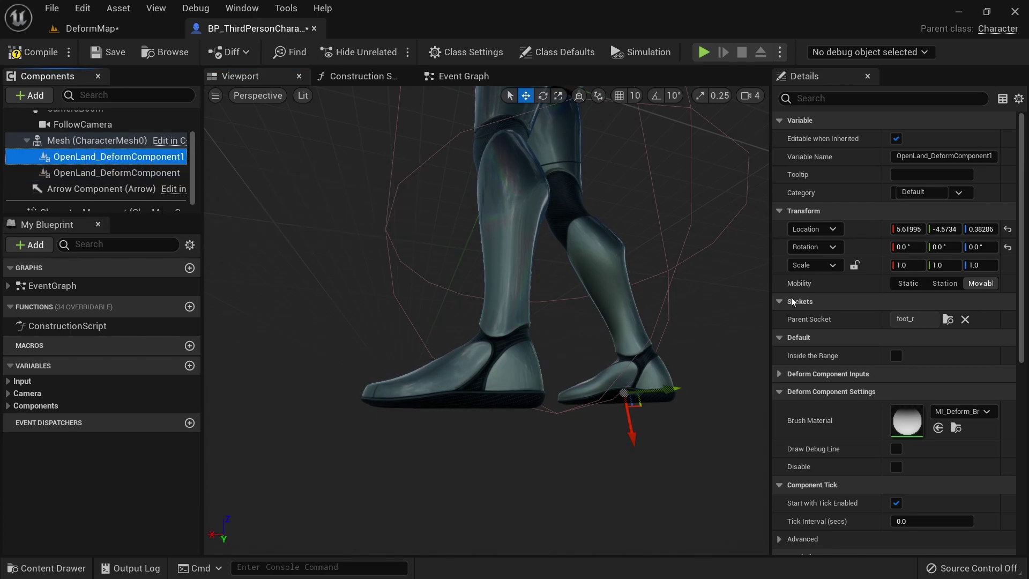
scroll(913, 462, "down", 3)
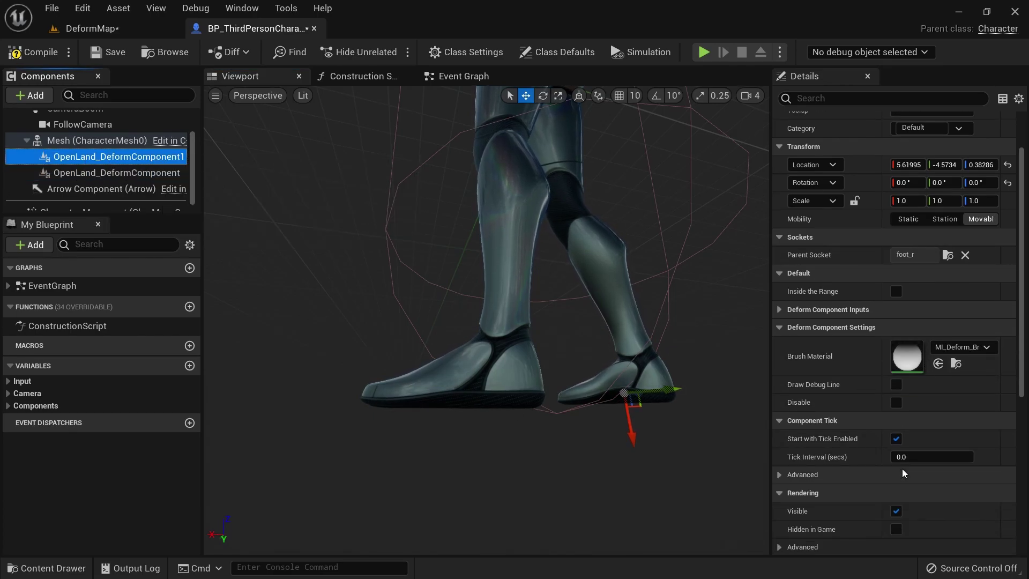
scroll(903, 474, "up", 3)
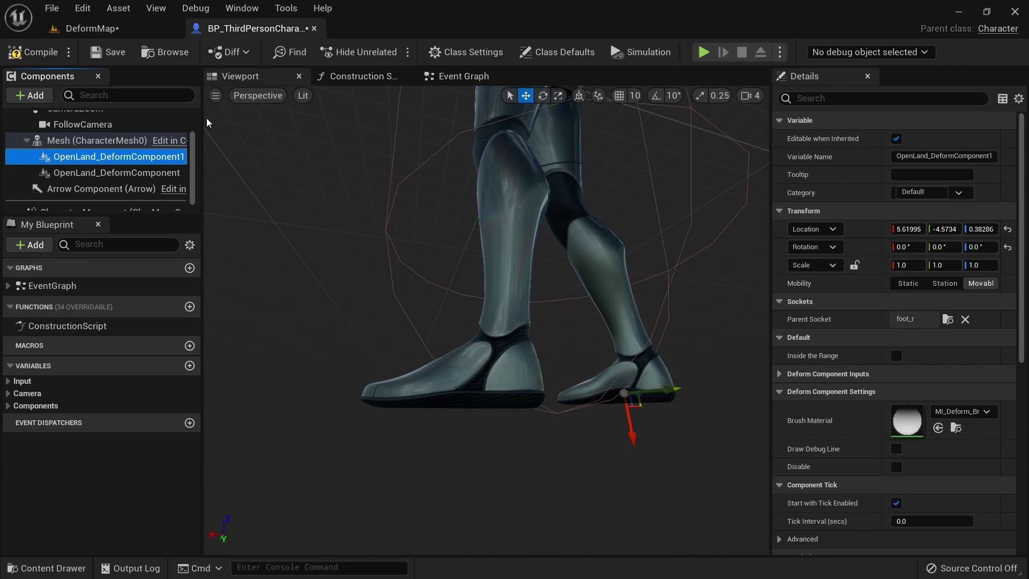
left_click(33, 52)
left_click(107, 52)
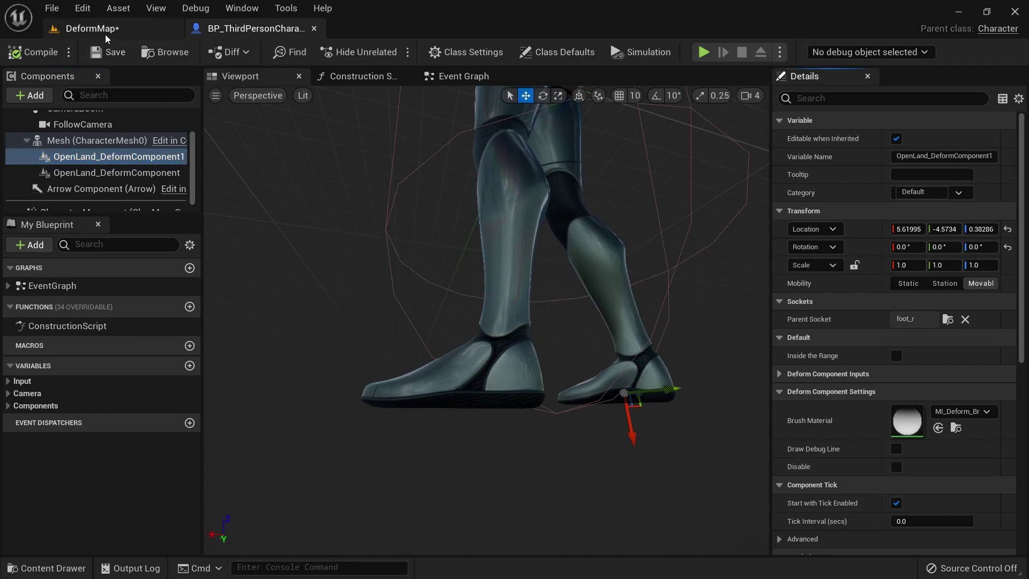
Play DeformMap and run the character around on the sand to examine the foot trails, and stop the play session.
left_click(102, 28)
key("alt+p")
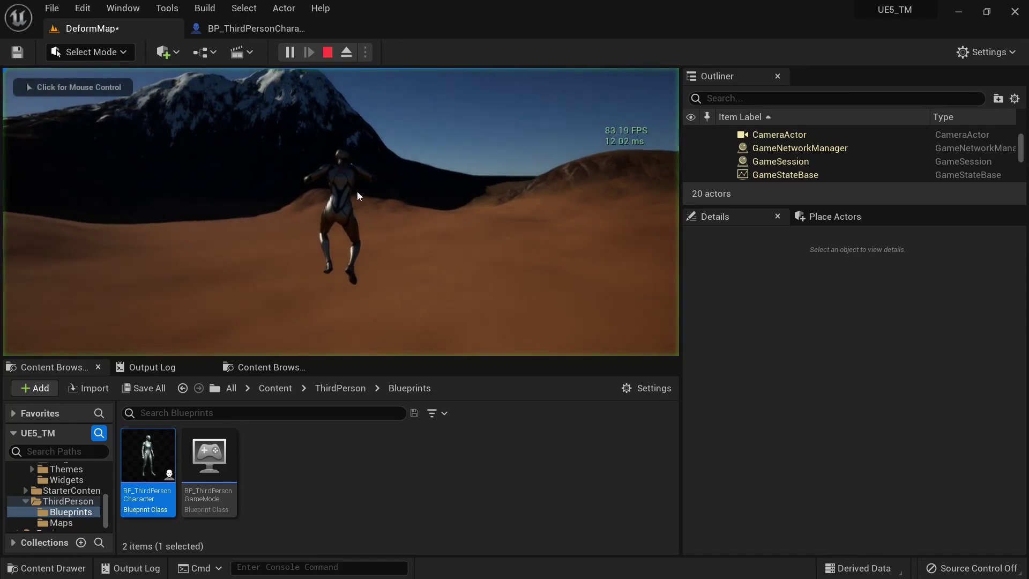
left_click(357, 191)
key("w")
key("s")
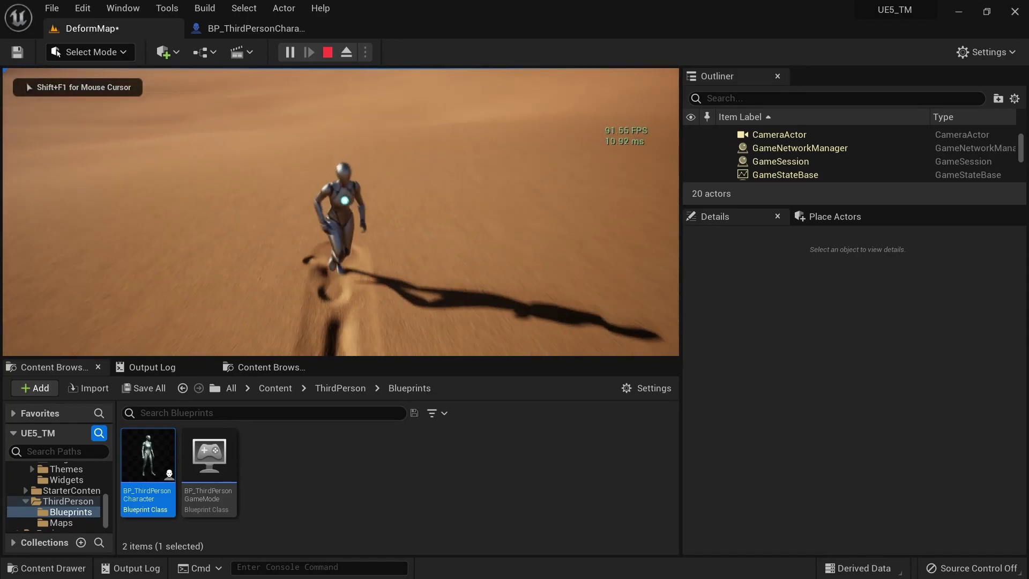
key("d")
key("w")
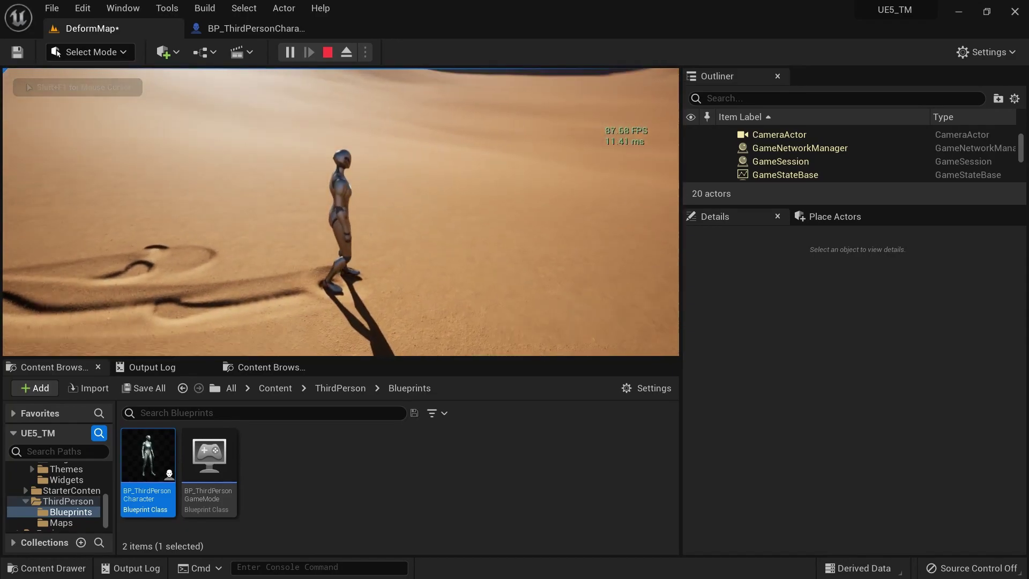
key("w")
key("w")
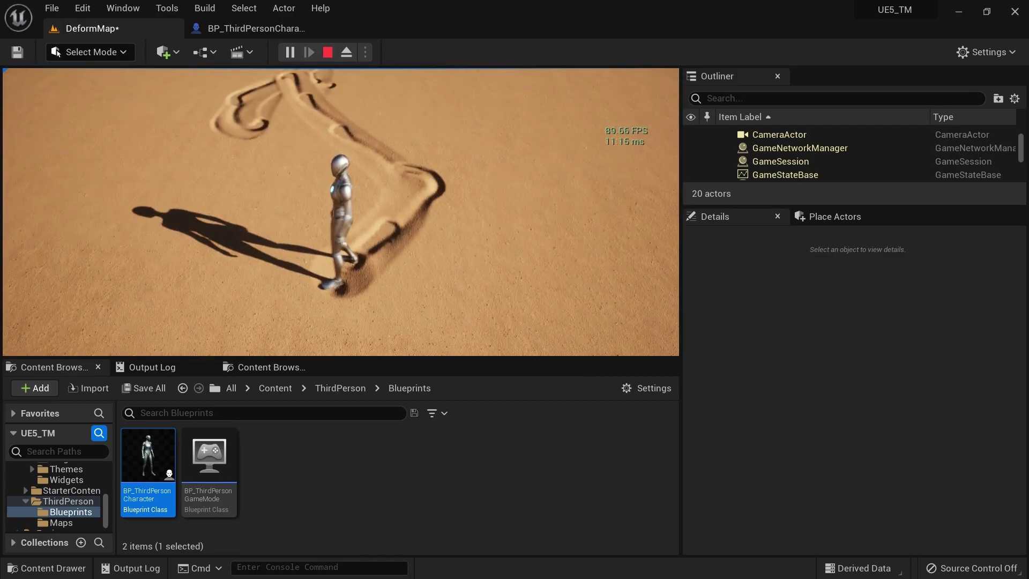
key("w")
key("w")
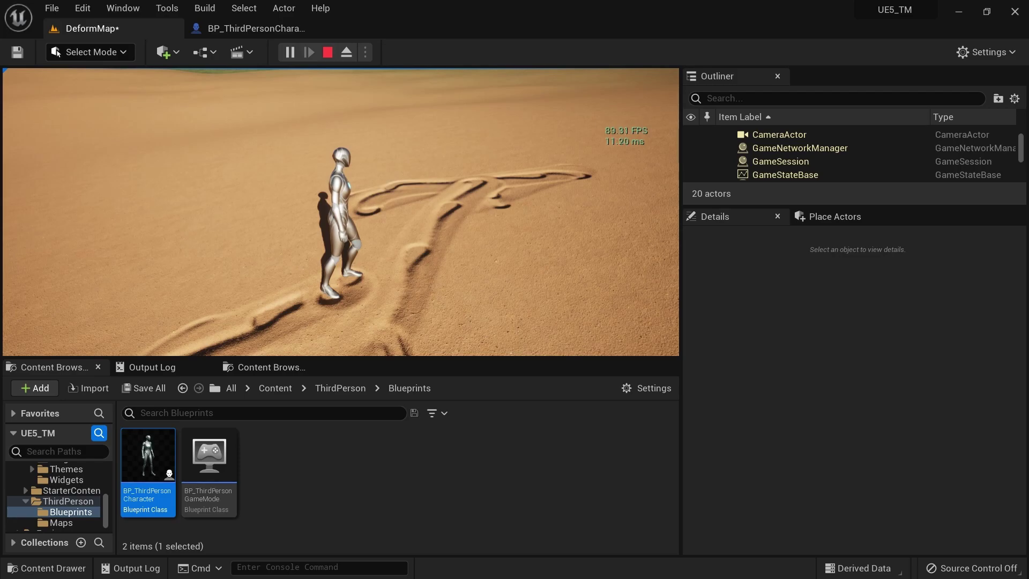
key("Escape")
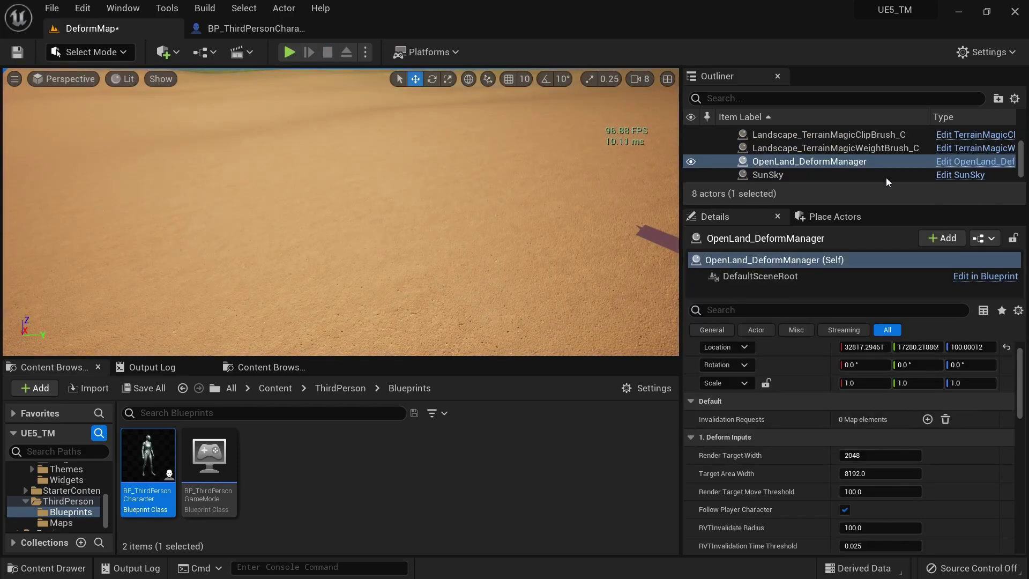
Turn off Follow Player Character in the Deform Inputs of the OpenLand_DeformManager actor.
left_click(812, 160)
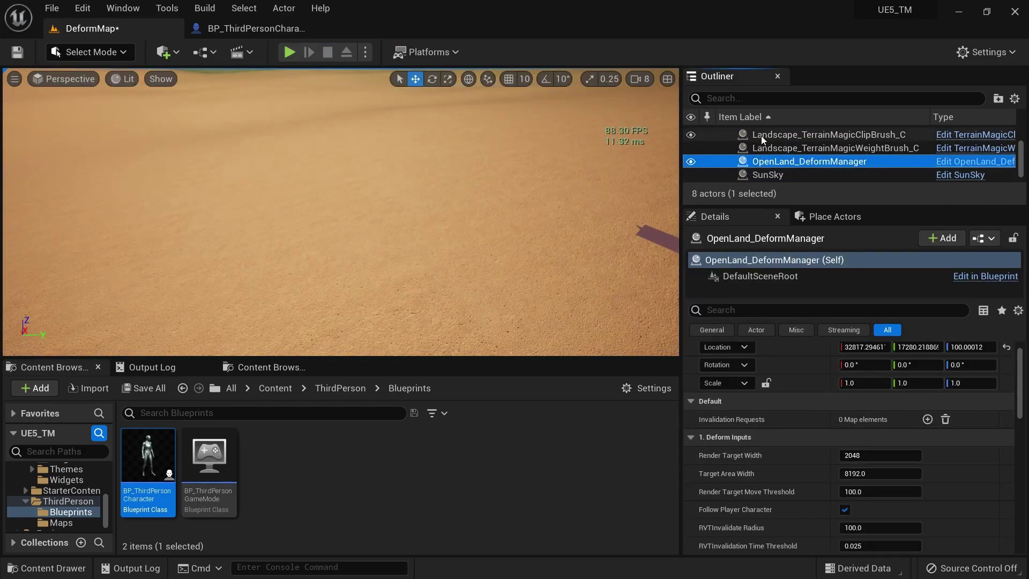
scroll(719, 451, "down", 3)
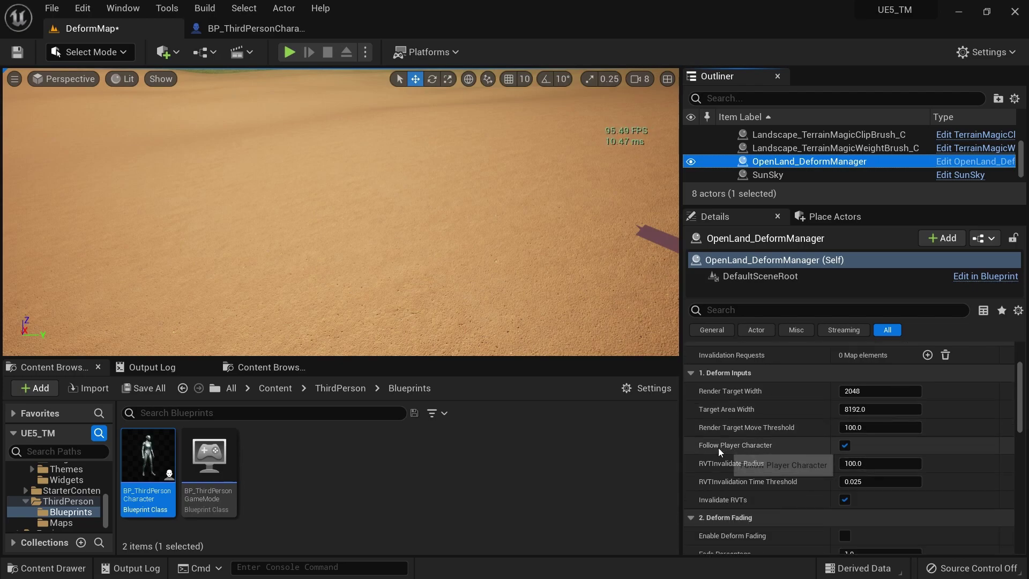
left_click(844, 446)
right_click_drag(391, 151, 392, 152)
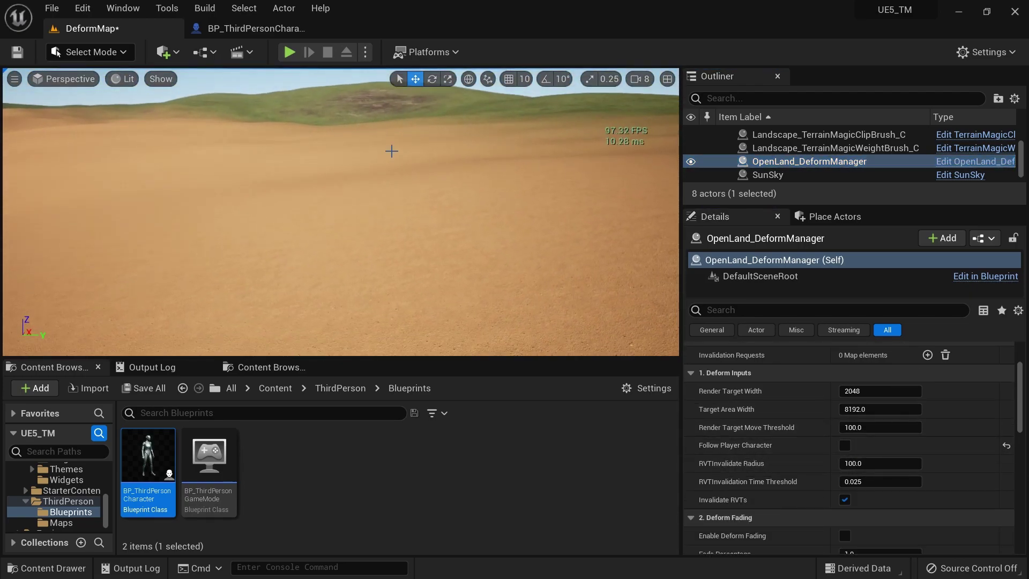
Test the level without player following by running the character across the sand in several directions, and end the play session.
key("alt+p")
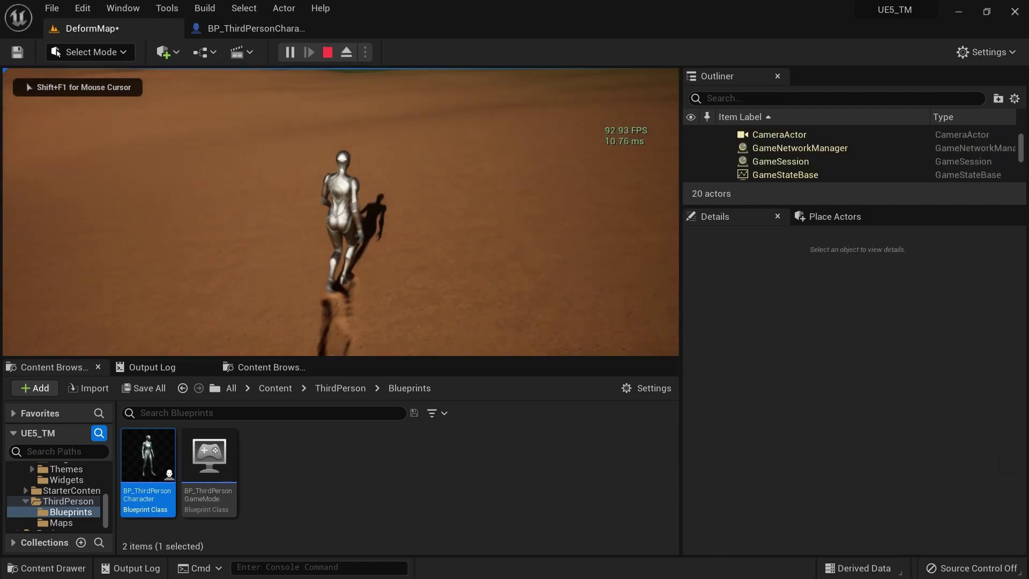
key("w")
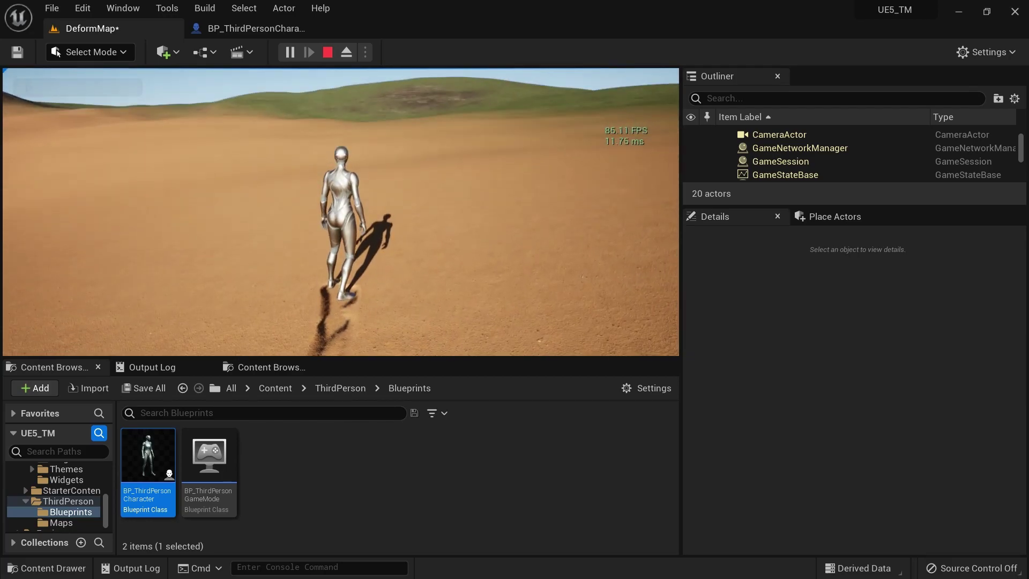
key("s")
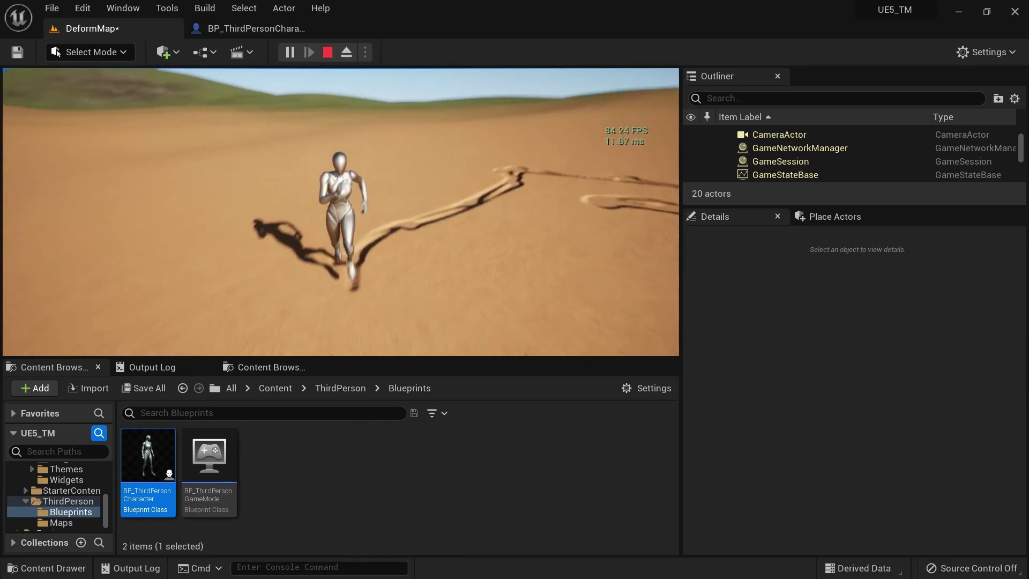
key("a")
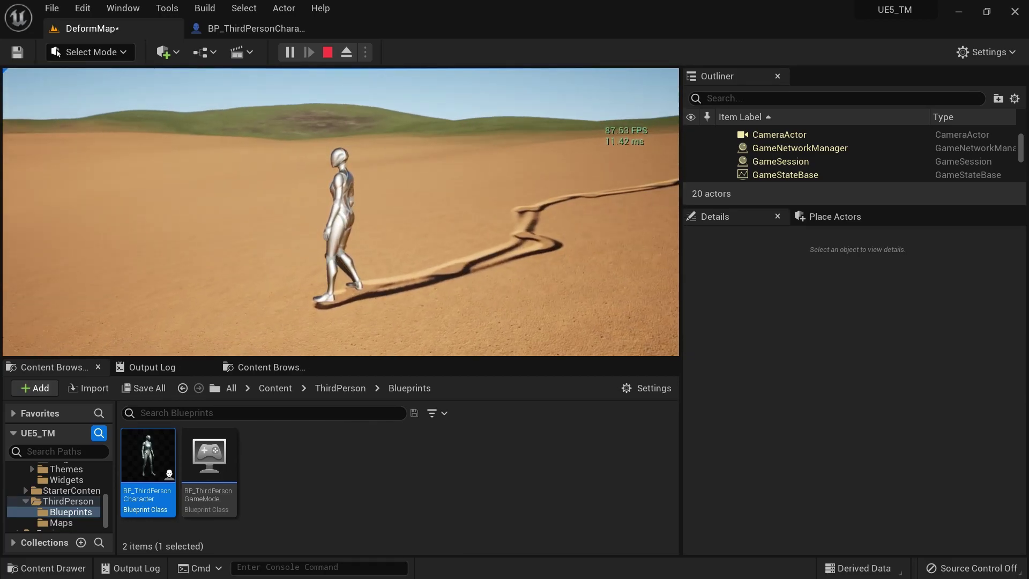
key("s")
key("w")
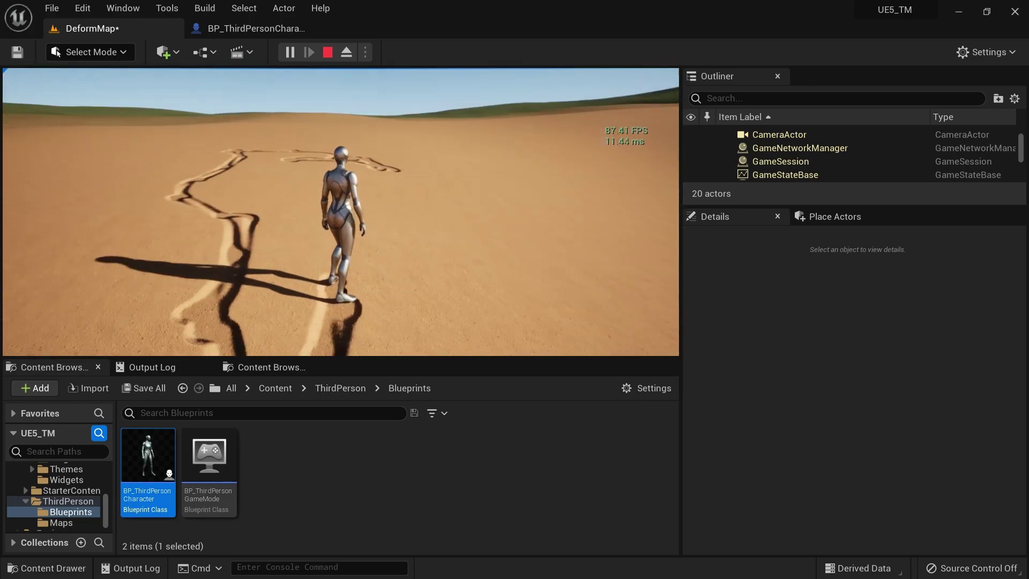
key("Escape")
Disable the realtime override of the level viewport.
left_click(15, 79)
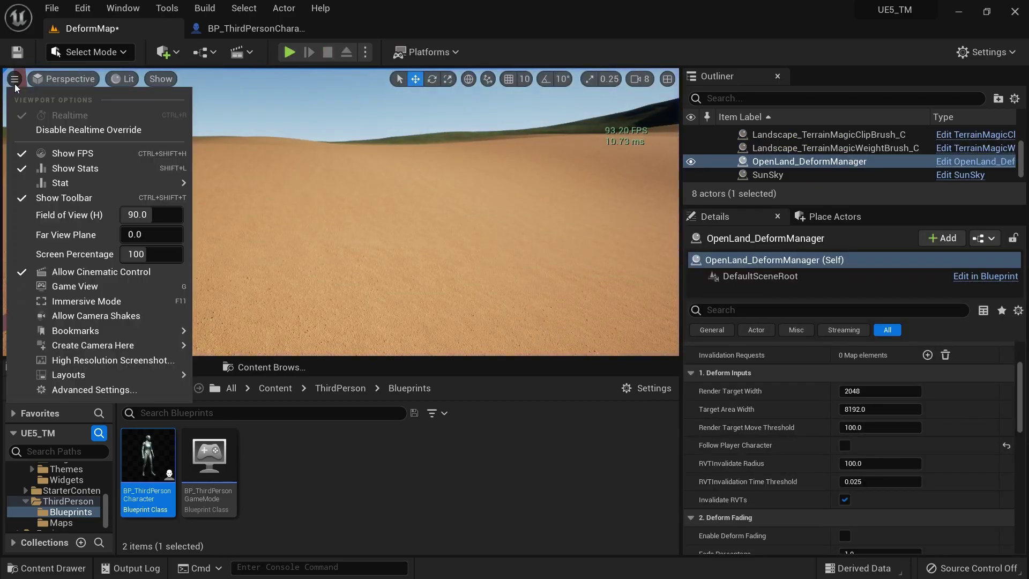
left_click(91, 128)
In BP_ThirdPersonCharacter, set the Max Depth of OpenLand_DeformComponent1 on the right foot to 10.
left_click(252, 29)
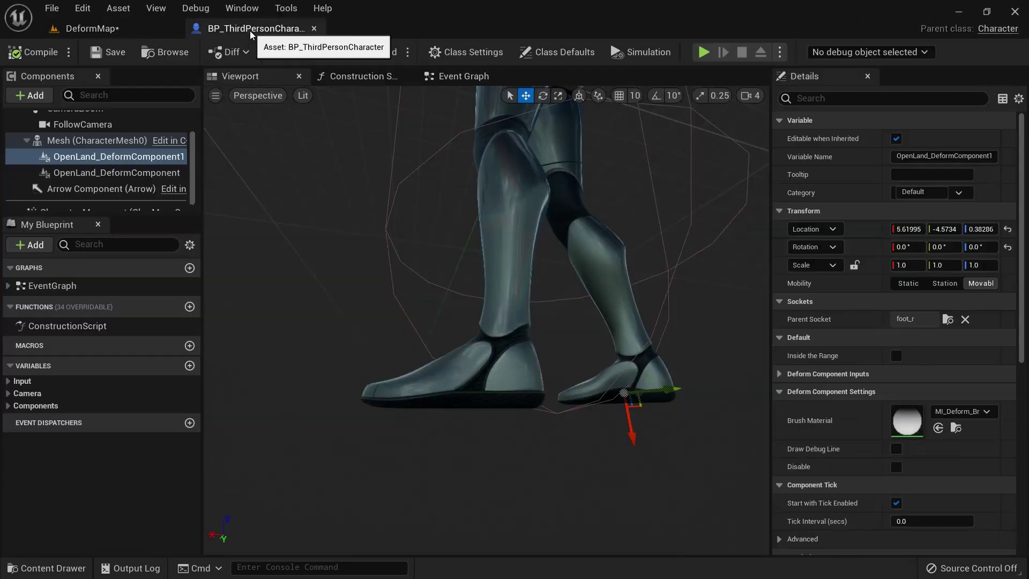
left_click(116, 172)
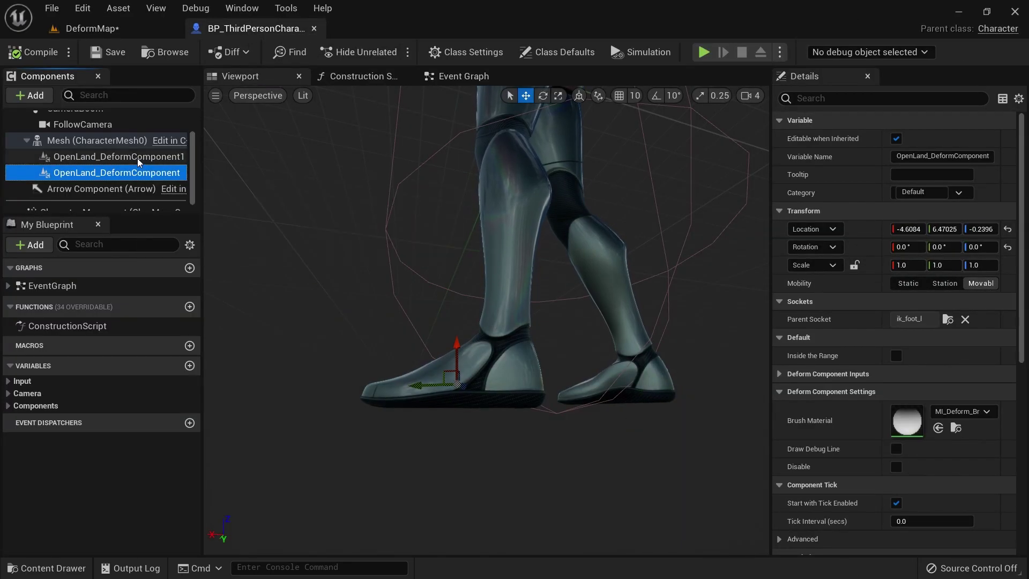
left_click(117, 156)
scroll(783, 322, "down", 3)
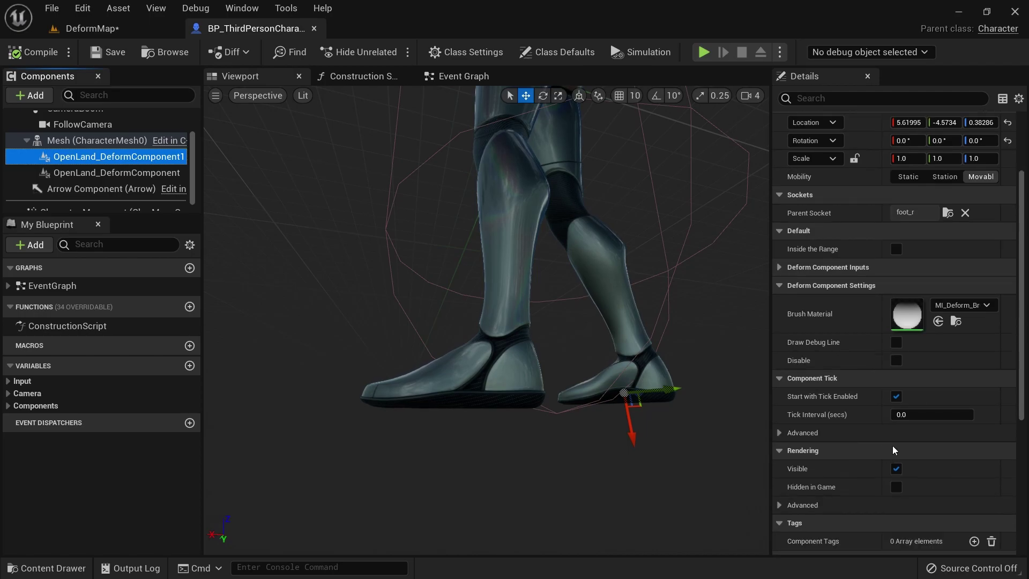
scroll(785, 375, "up", 3)
left_click(782, 374)
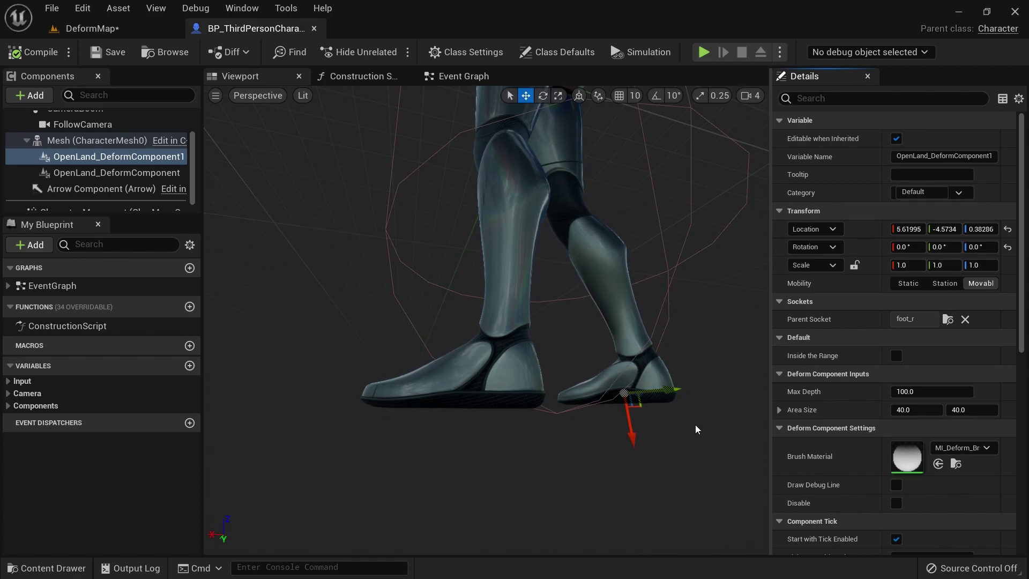
left_click_drag(696, 429, 354, 426, "alt")
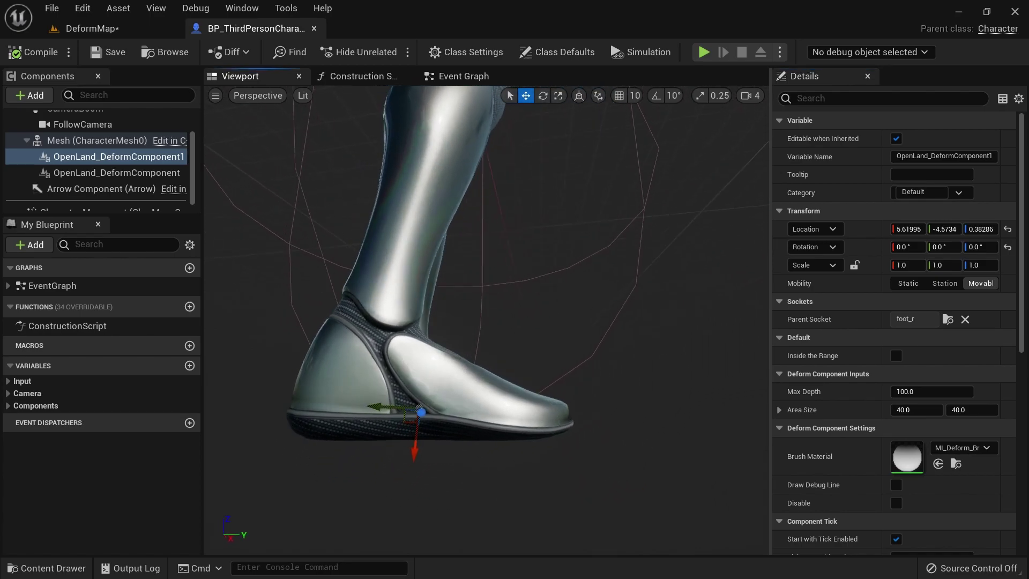
left_click_drag(435, 426, 433, 426, "alt")
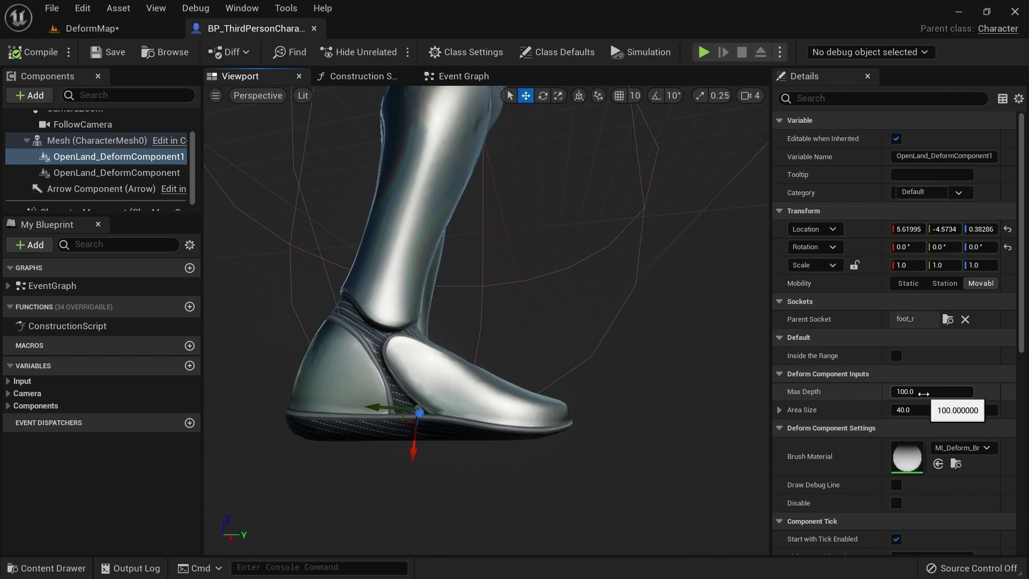
left_click(923, 394)
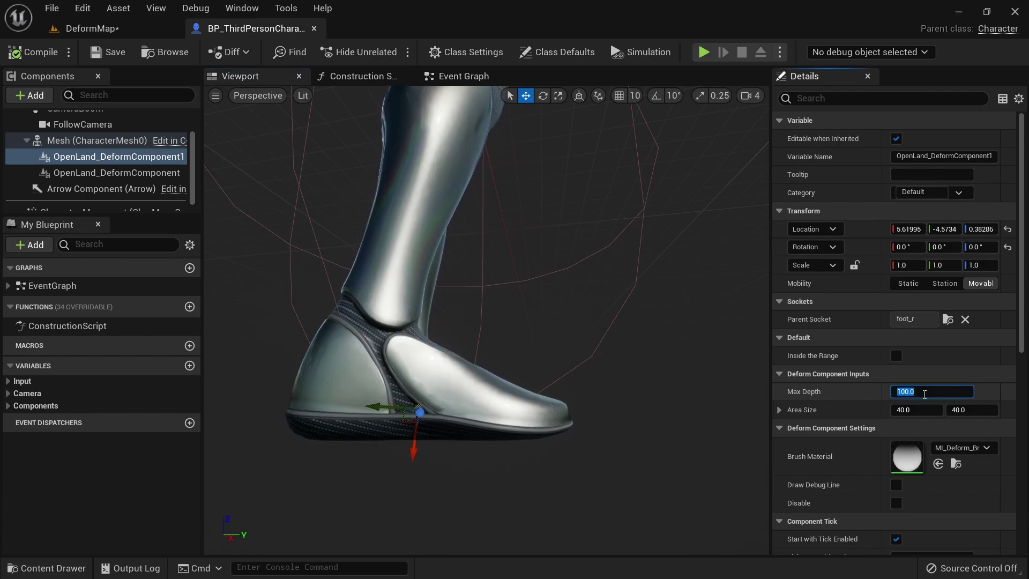
key("Return")
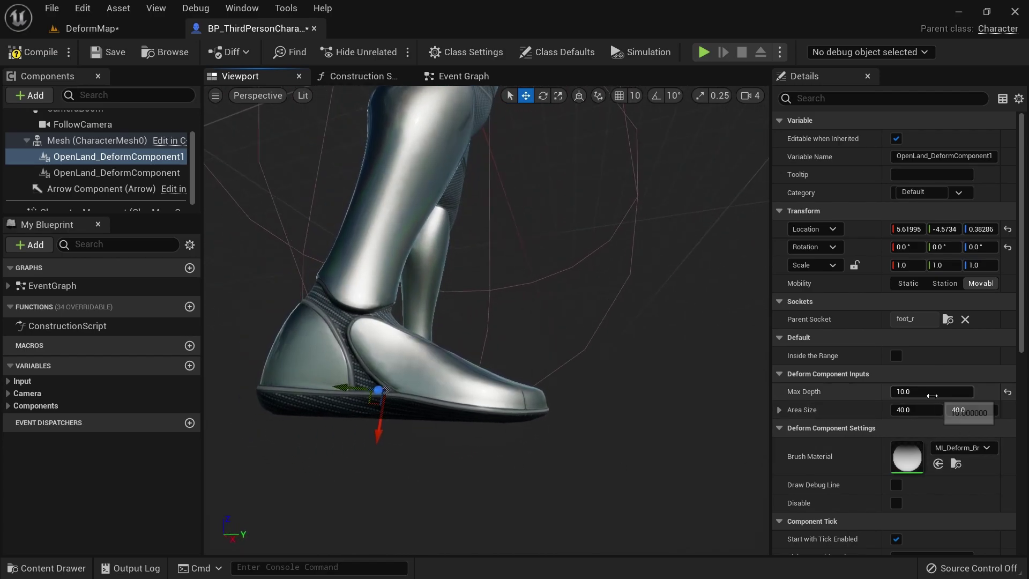
Set the Max Depth of OpenLand_DeformComponent on the left foot to 10, and compile and save the character blueprint.
left_click(155, 172)
left_click(906, 392)
type("1")
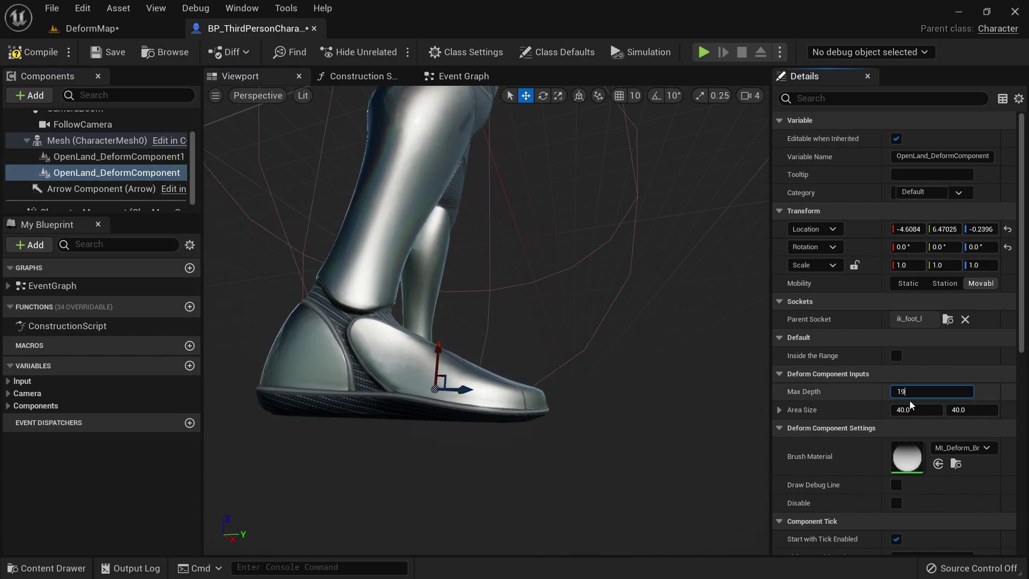
type("0")
key("Return")
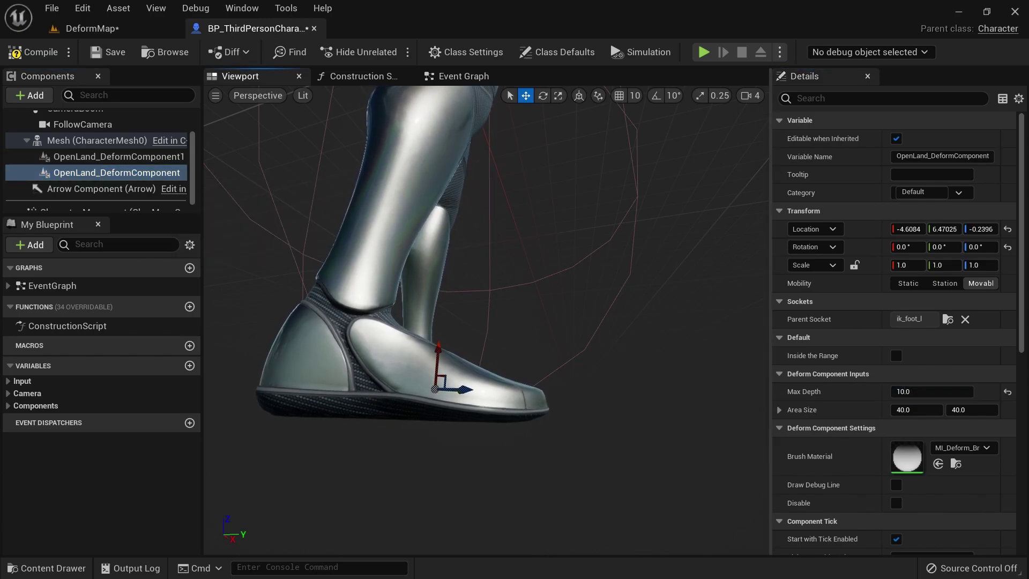
left_click(33, 52)
left_click(106, 54)
Play-test DeformMap with the reduced foot deform depth by running and jumping the character across the sand, and end the play session.
left_click(91, 28)
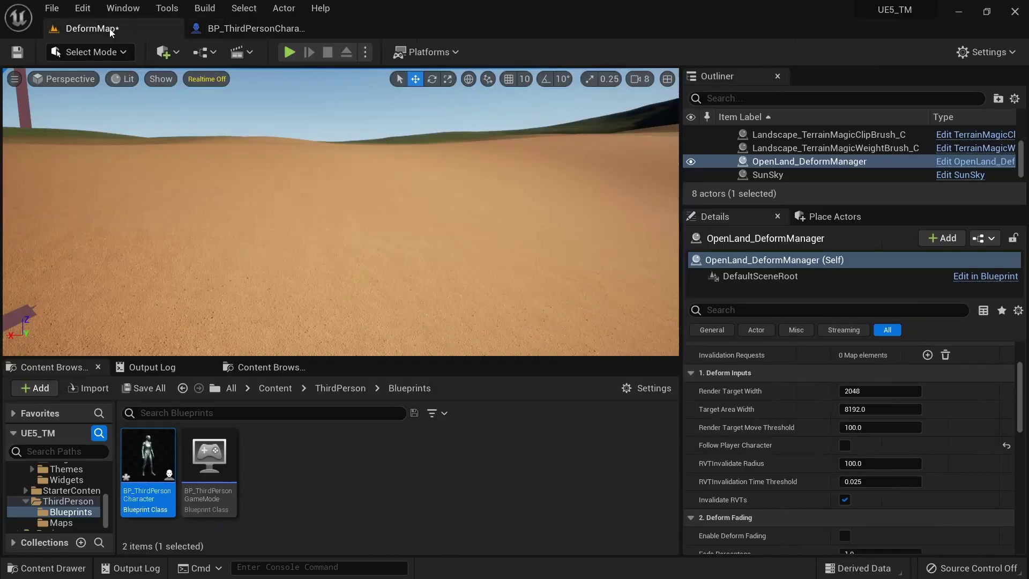
key("alt+p")
key("w")
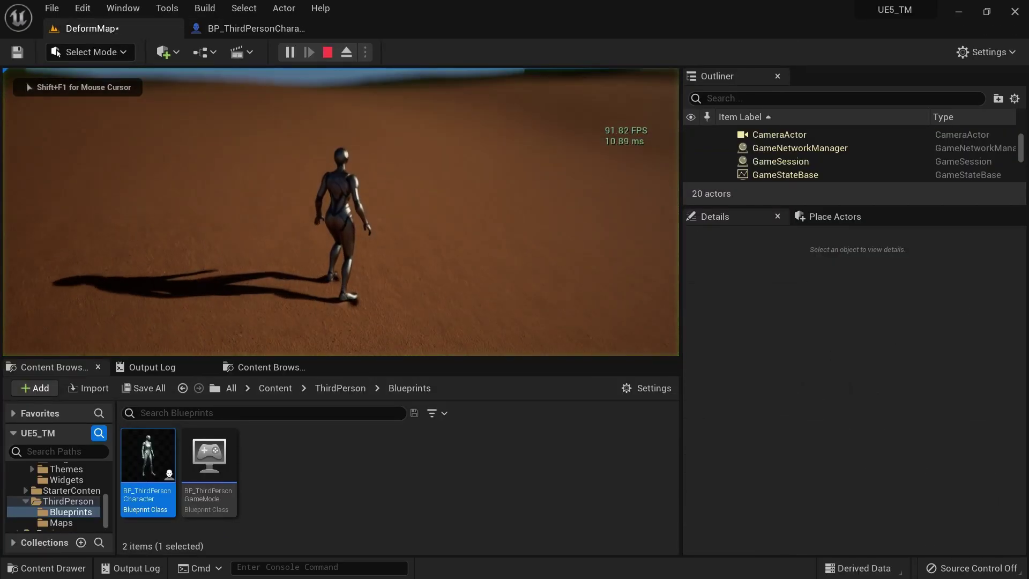
key("space")
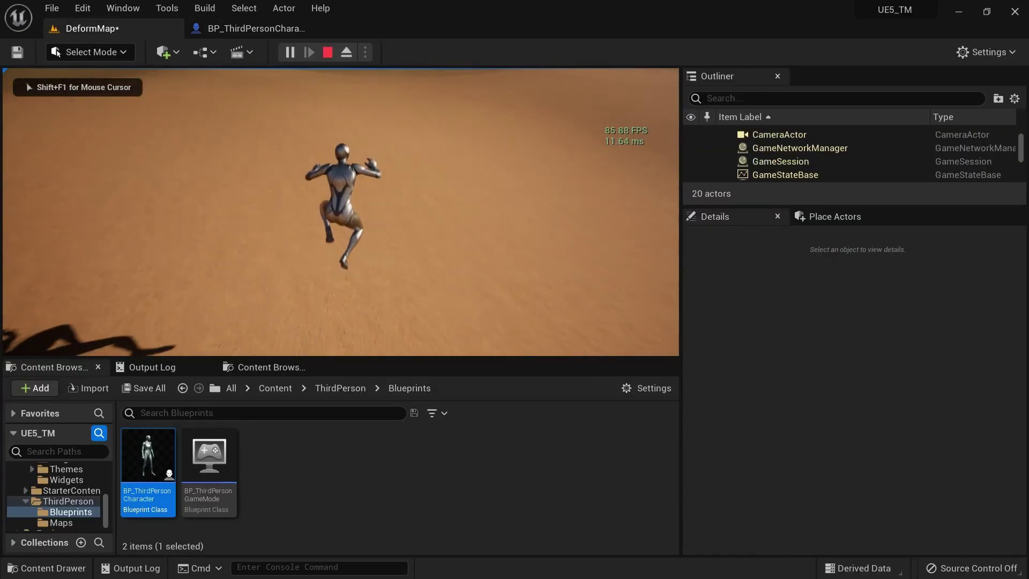
key("w")
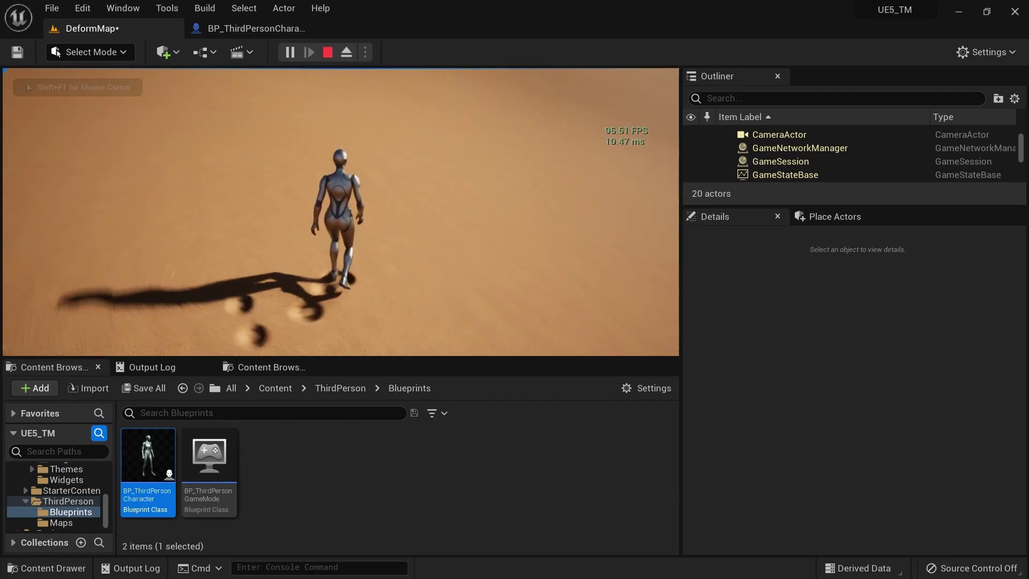
key("w")
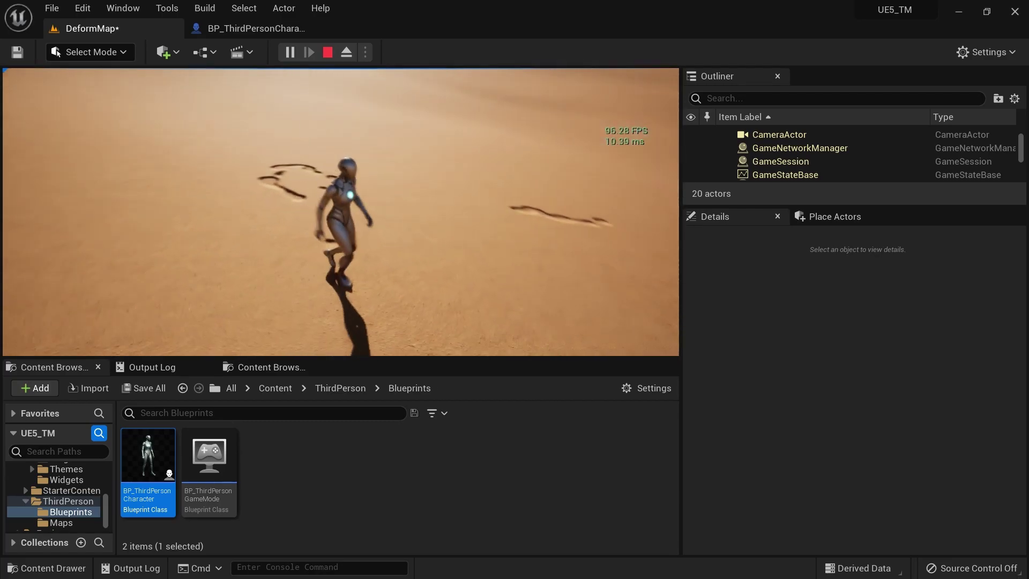
key("s")
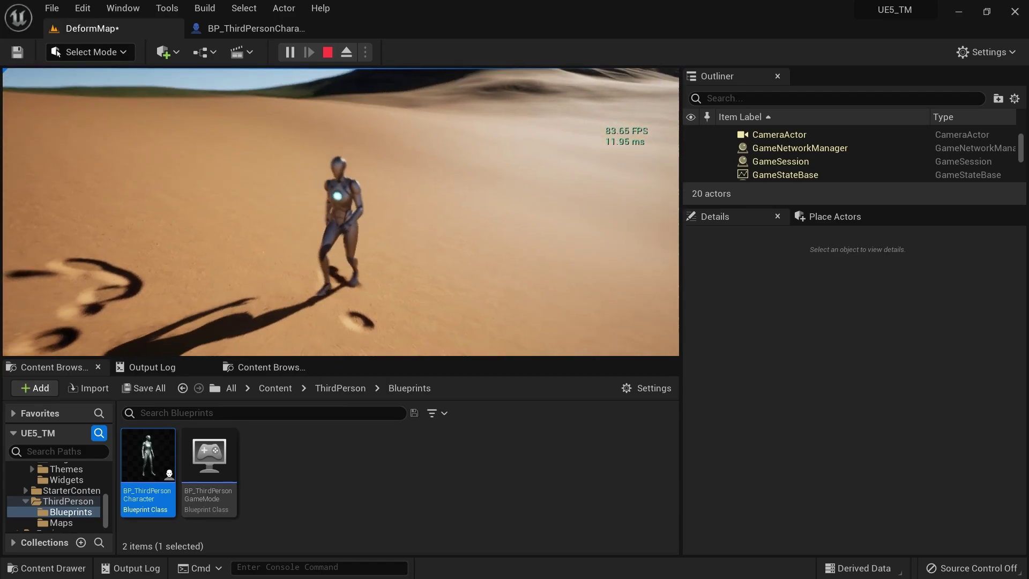
key("s")
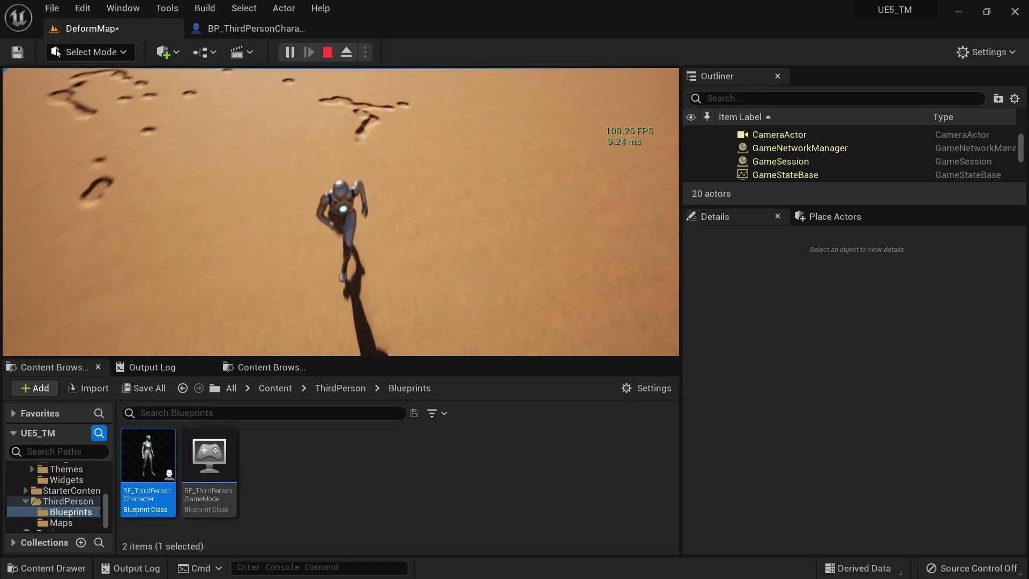
key("s")
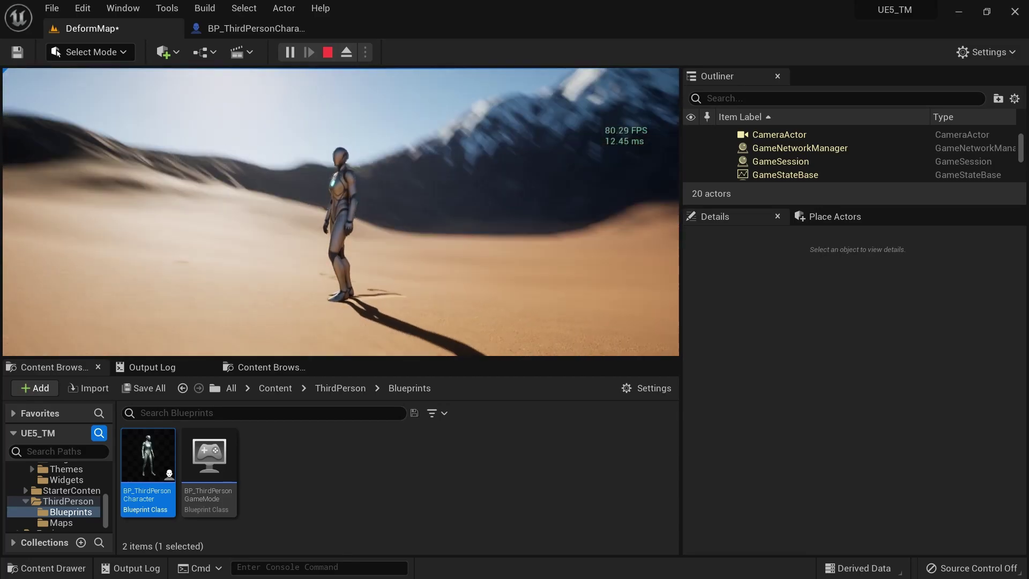
key("w")
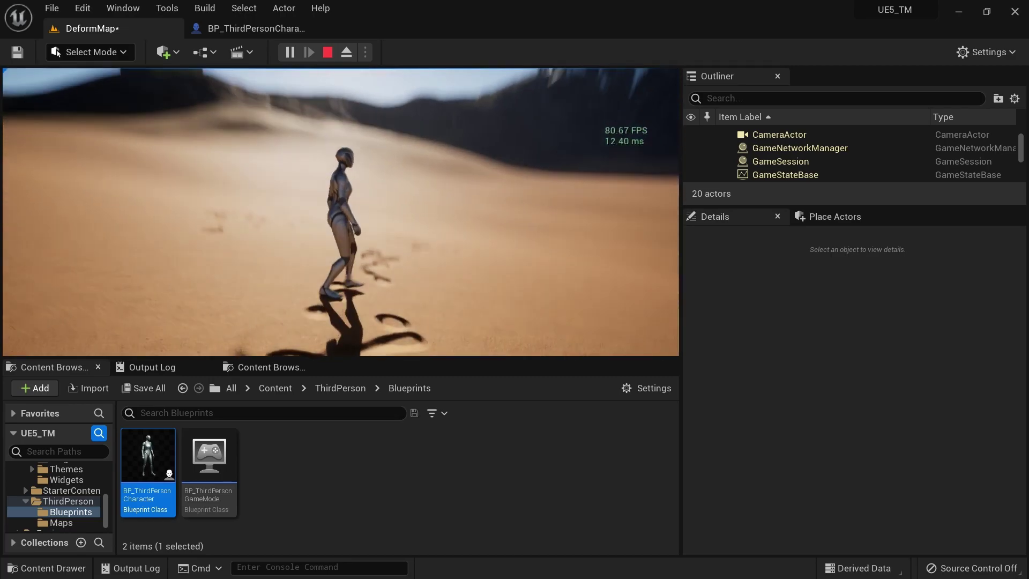
key("w")
key("w")
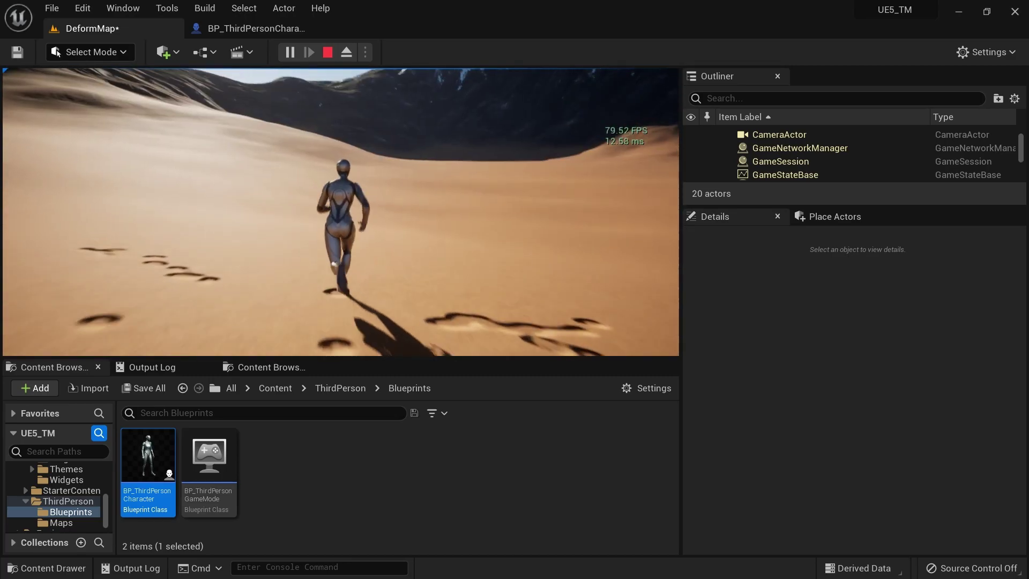
key("w")
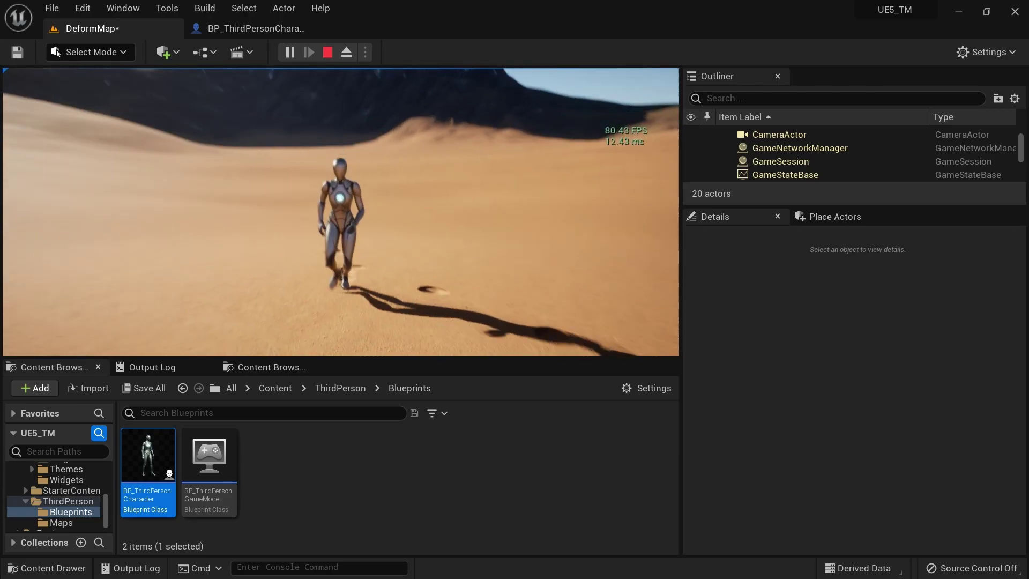
key("w")
key("w")
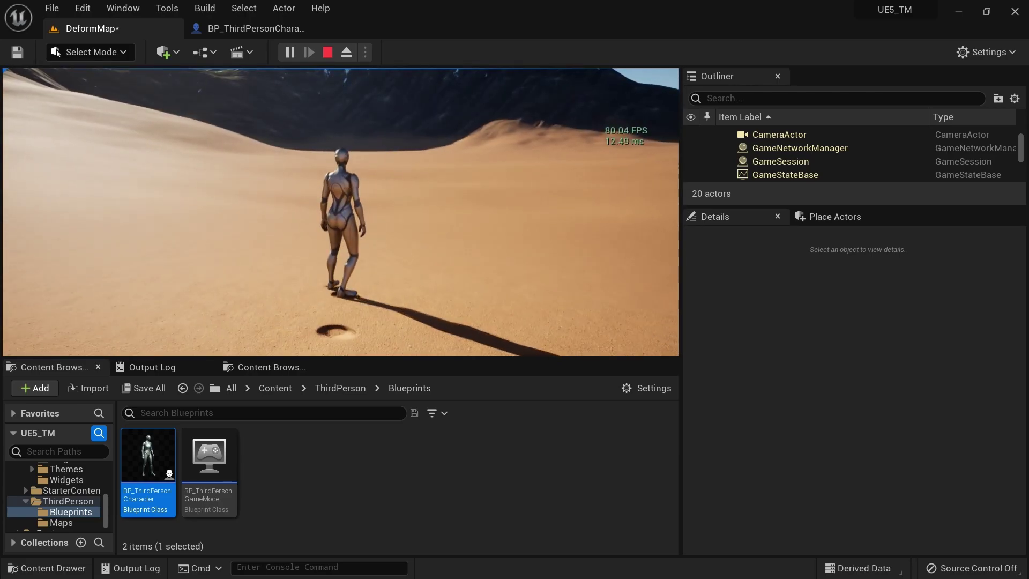
key("w")
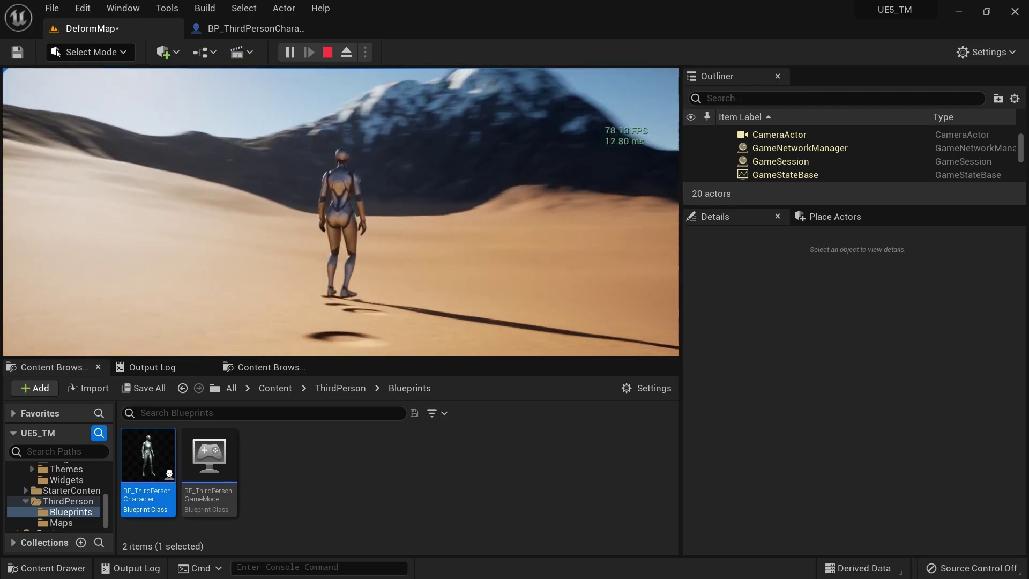
key("s")
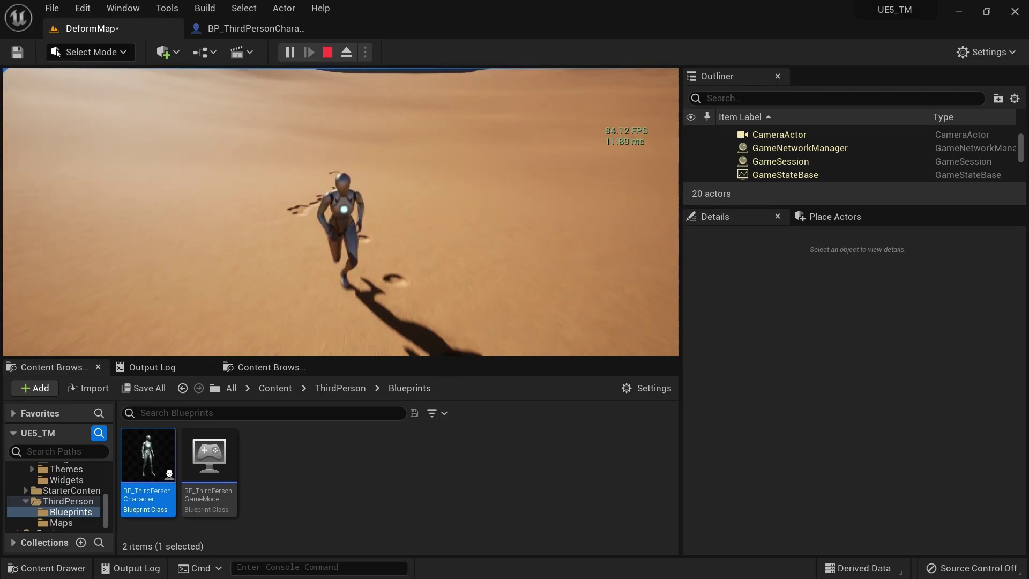
key("Escape")
Review the left foot deform component settings in BP_ThirdPersonCharacter, and frame OpenLand_DeformManager in the DeformMap viewport.
left_click(212, 33)
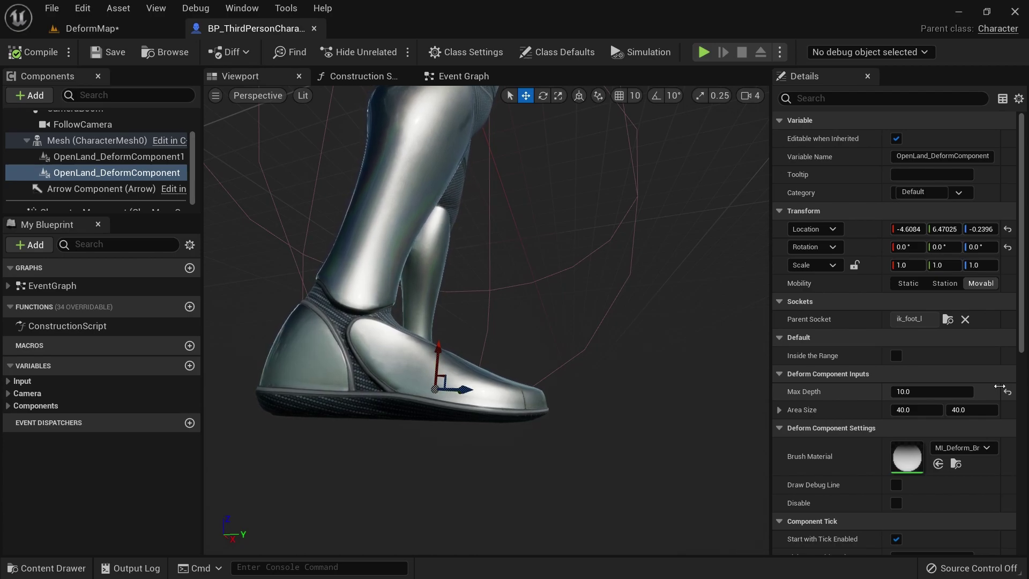
left_click(83, 28)
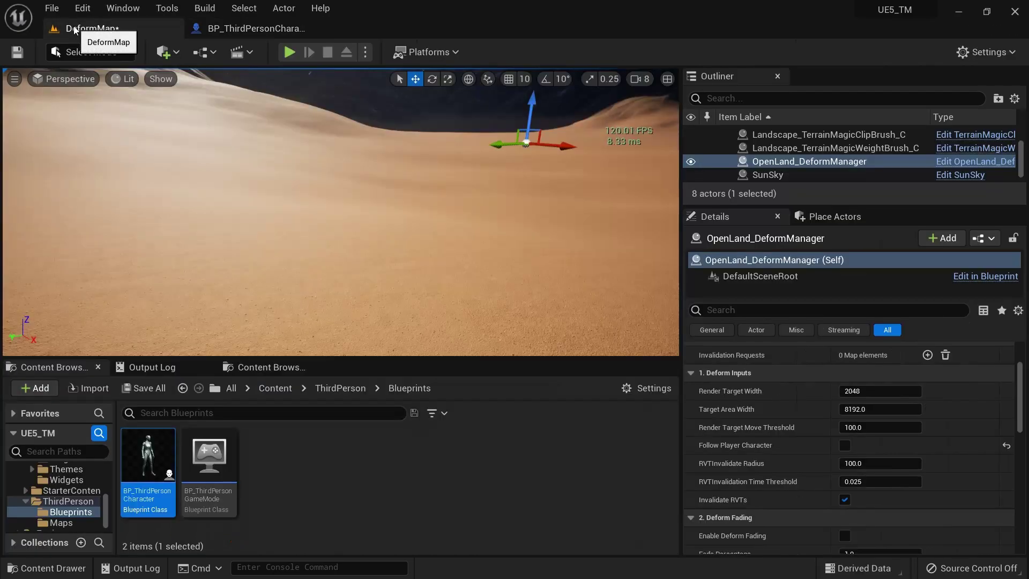
key("f")
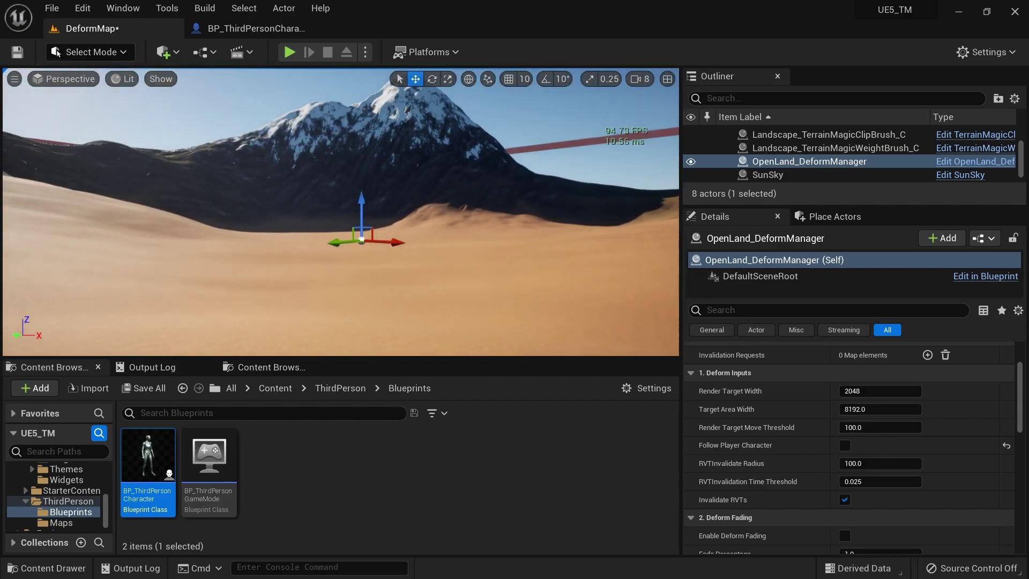
right_click_drag(410, 201, 392, 187)
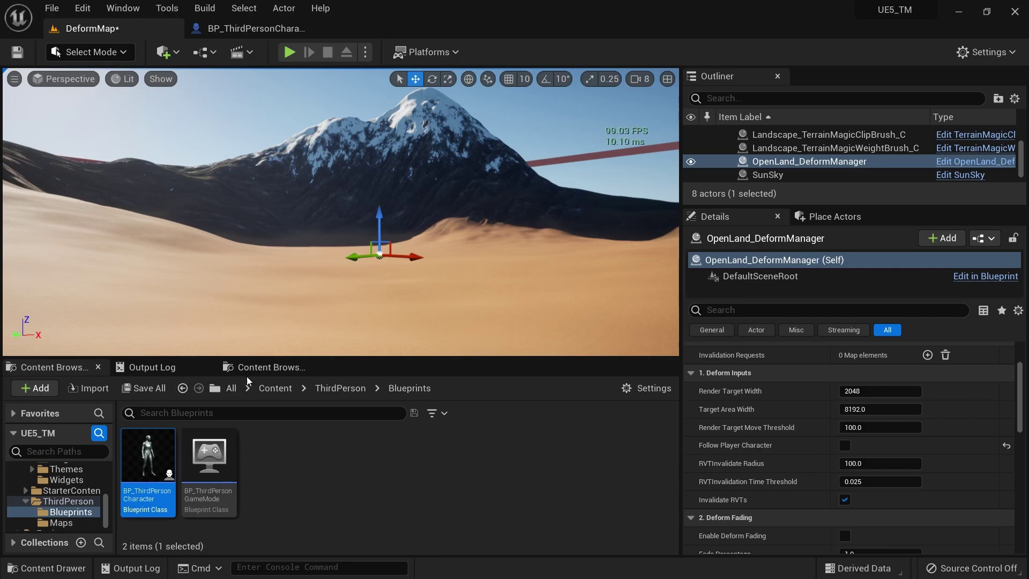
Run OpenLand_HF_Mesh_Widget from the Content/OpenLand/Widgets folder as an editor utility widget.
left_click(278, 391)
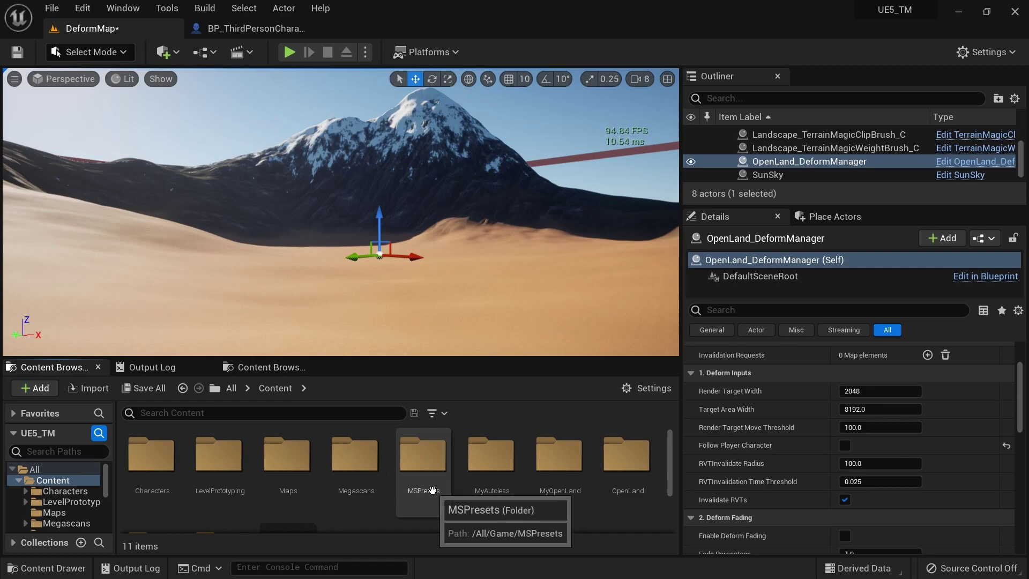
double_click(638, 472)
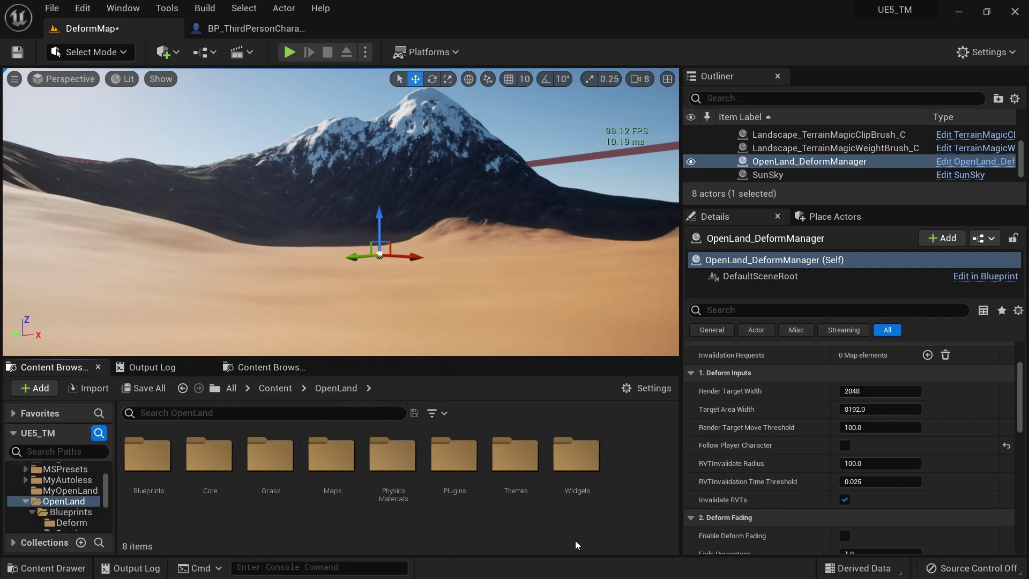
double_click(576, 455)
left_click(148, 466)
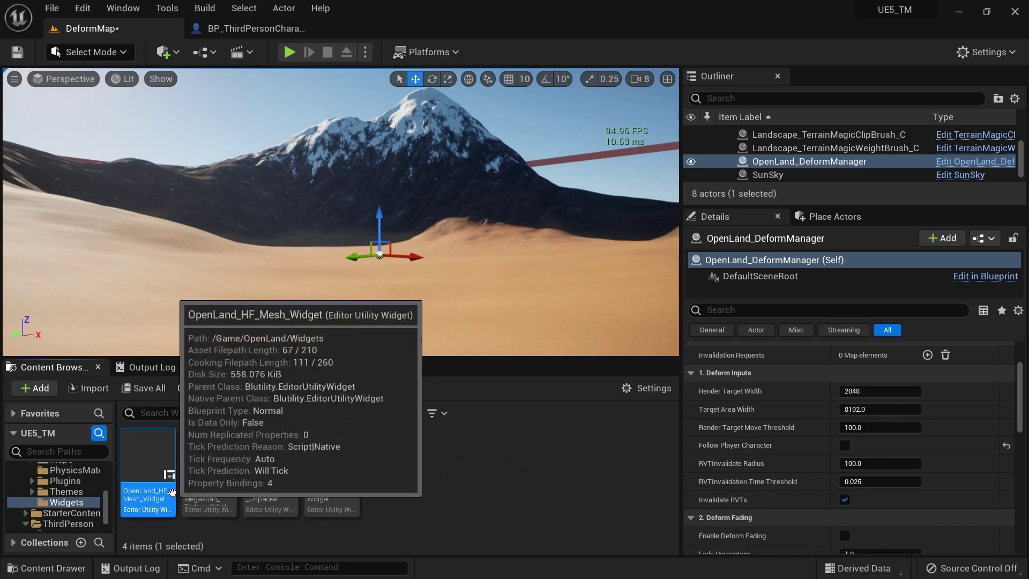
right_click(153, 474)
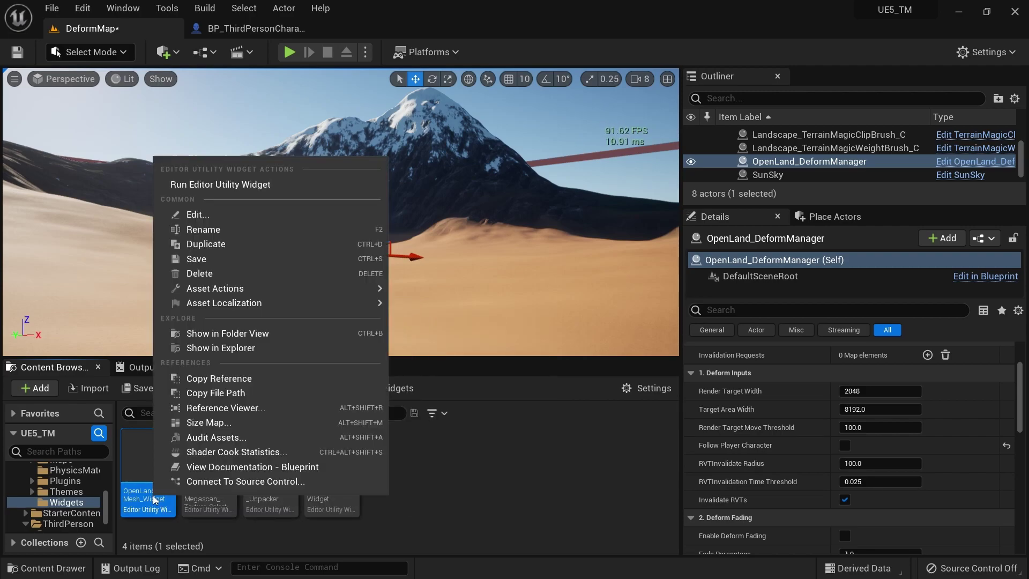
left_click(206, 185)
Add HF mesh support with Landscape as the ground actor, and close the widget after reading its virtual texture instructions.
left_click_drag(493, 177, 468, 206)
scroll(808, 161, "up", 2)
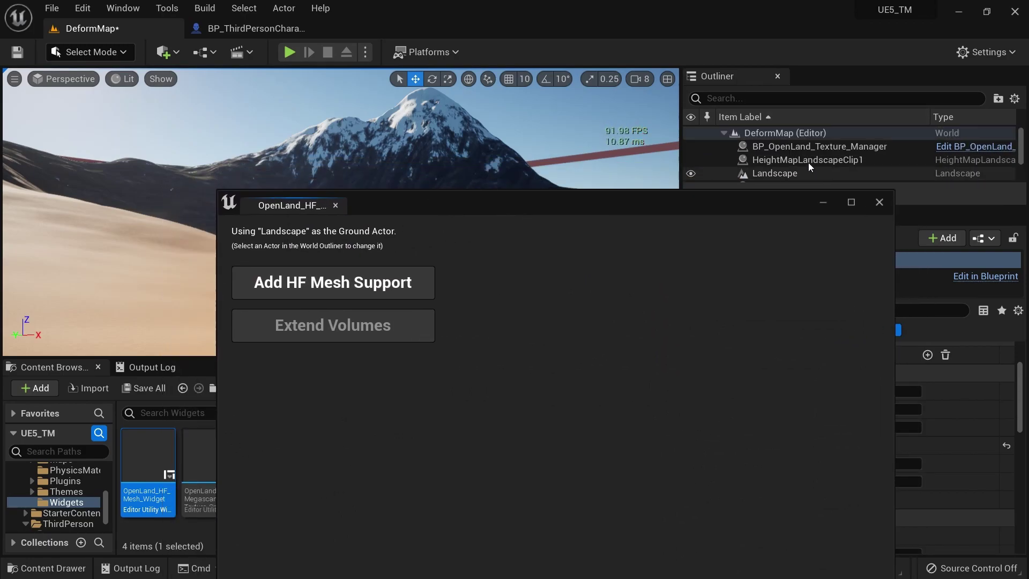
left_click(796, 172)
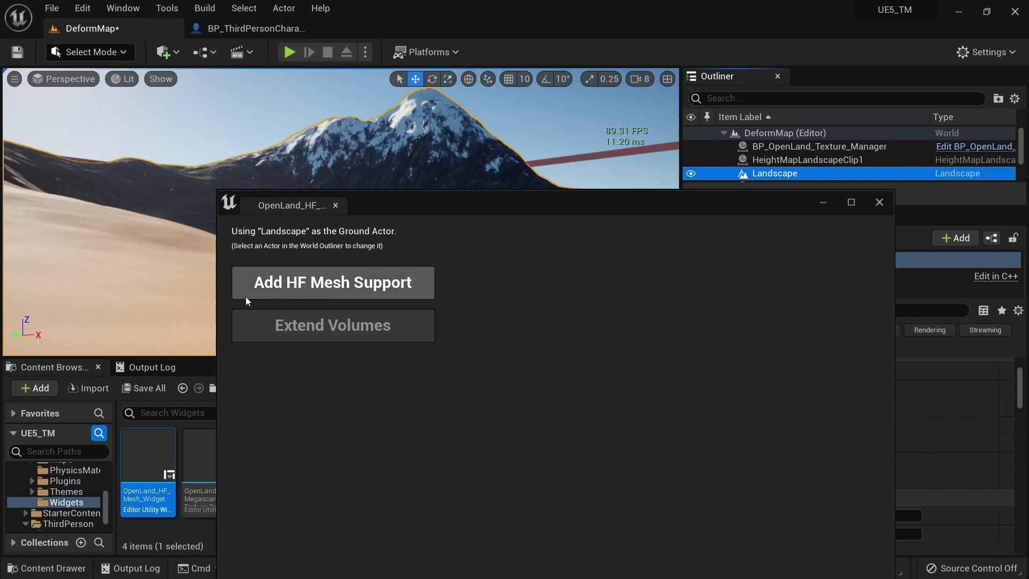
left_click(326, 285)
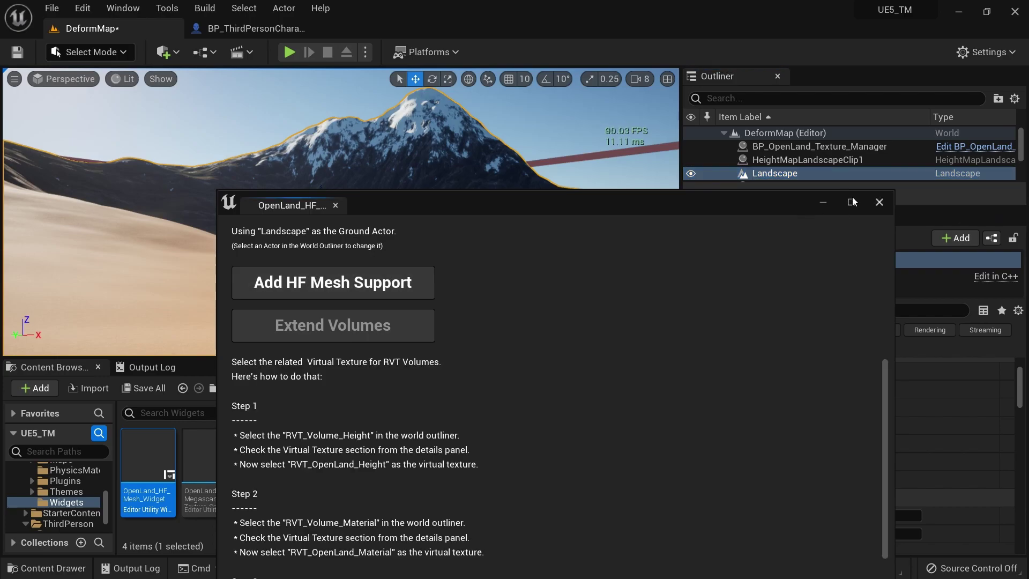
scroll(365, 393, "down", 2)
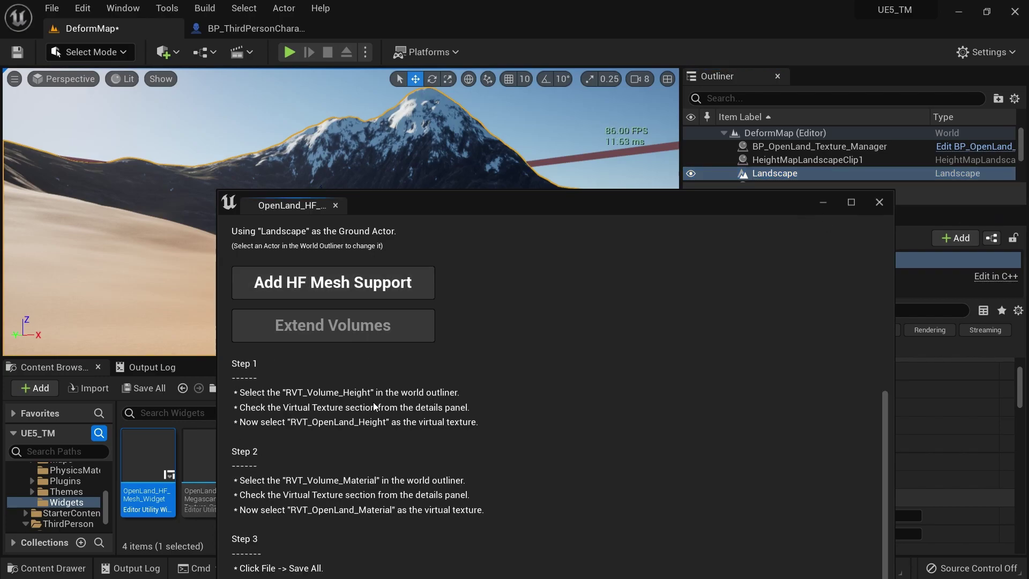
scroll(373, 402, "up", 2)
scroll(360, 430, "down", 2)
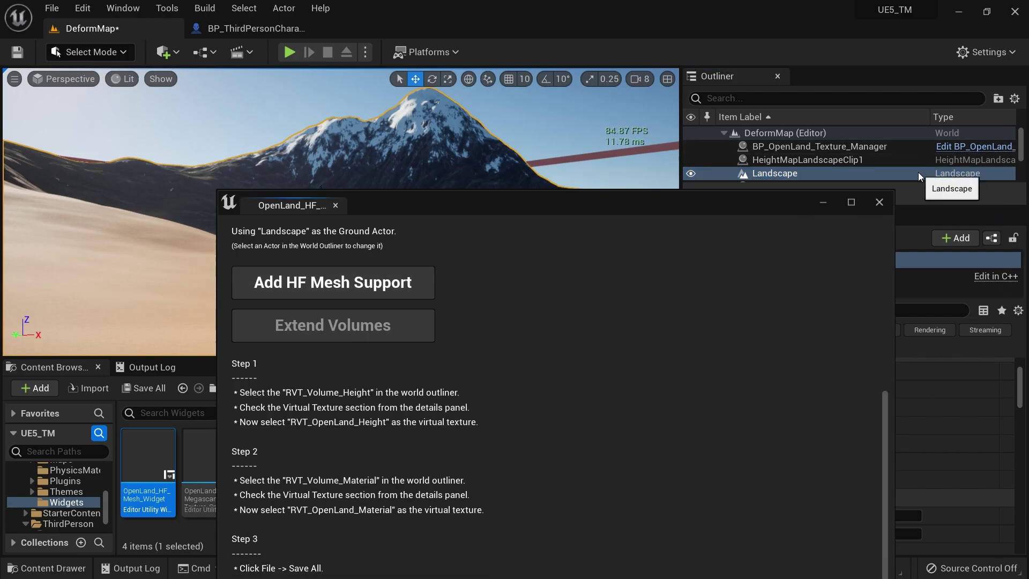
scroll(250, 477, "up", 2)
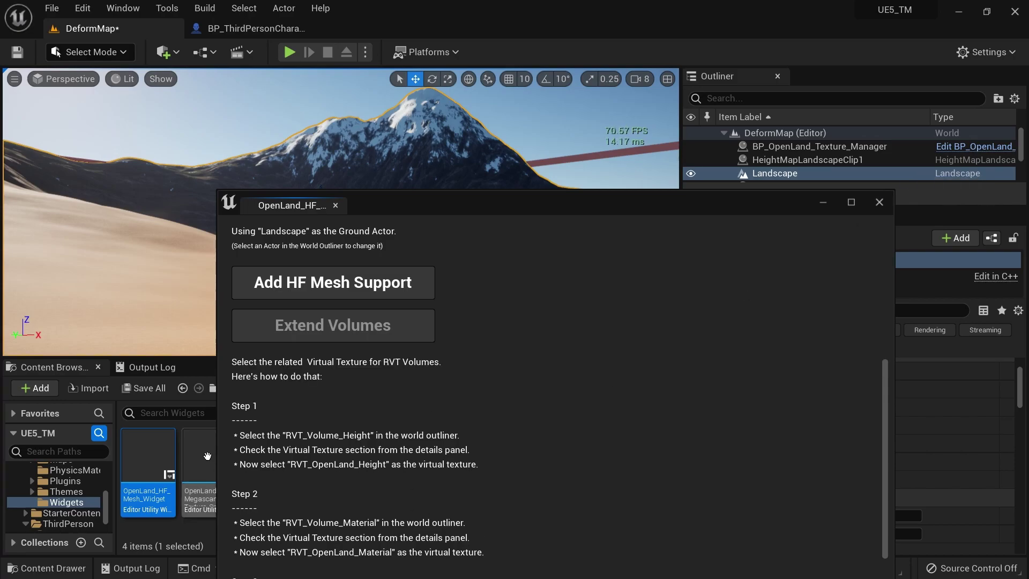
scroll(427, 477, "down", 2)
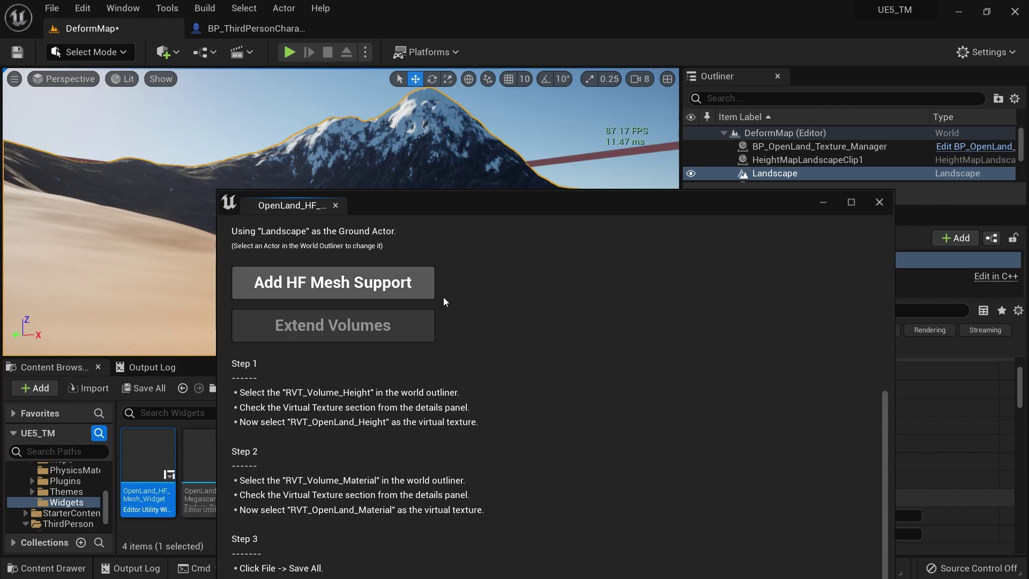
left_click(878, 203)
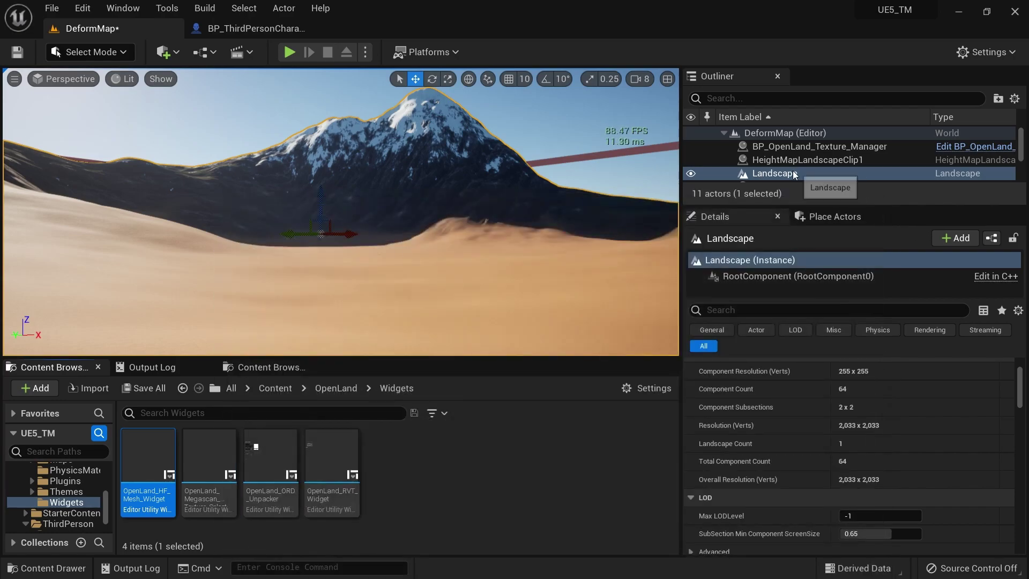
Assign RVT_OpenLand_Height as the virtual texture of the RVT_Volume_Height actor.
scroll(792, 170, "down", 2)
left_click(792, 163)
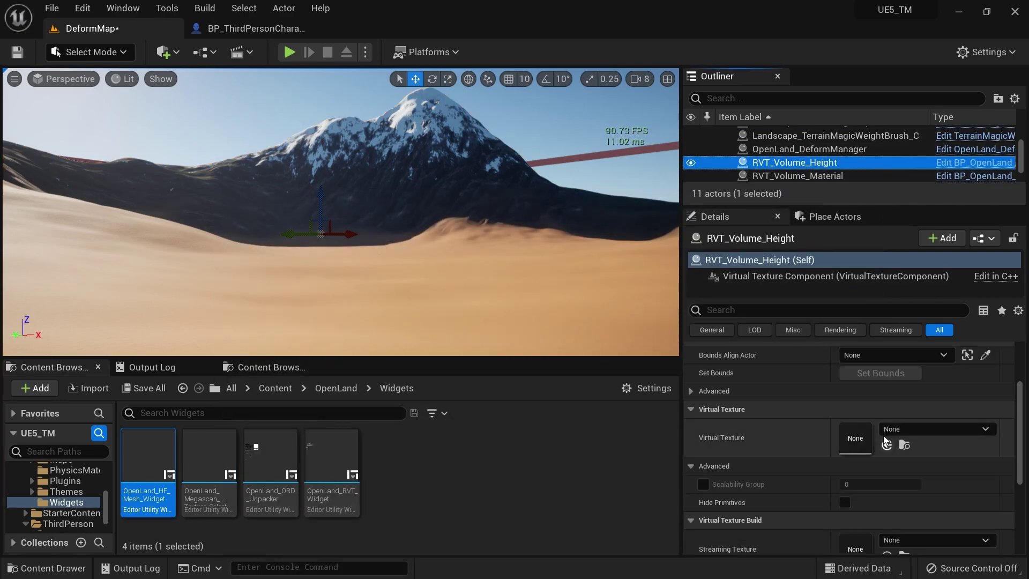
left_click(906, 428)
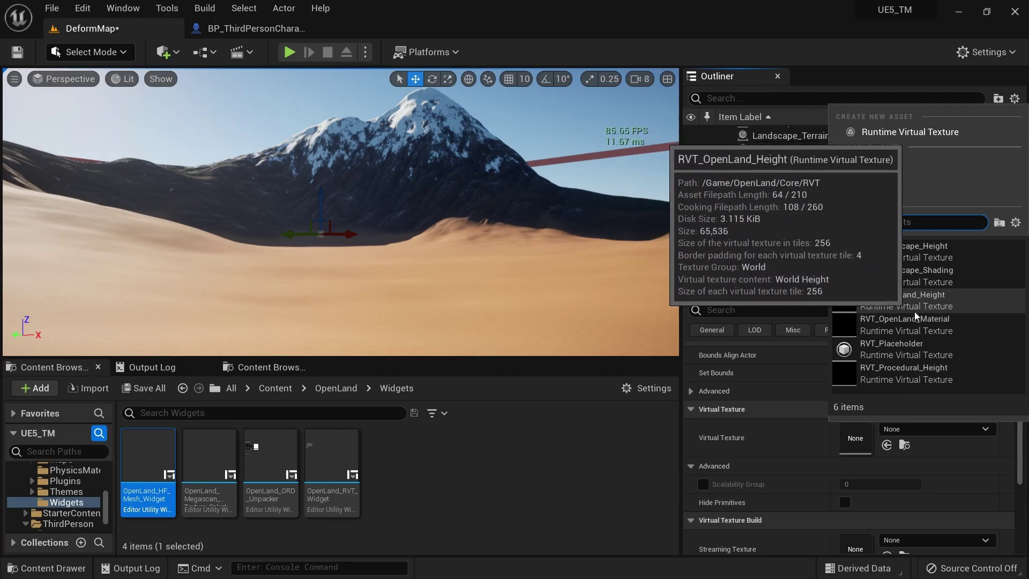
left_click(906, 300)
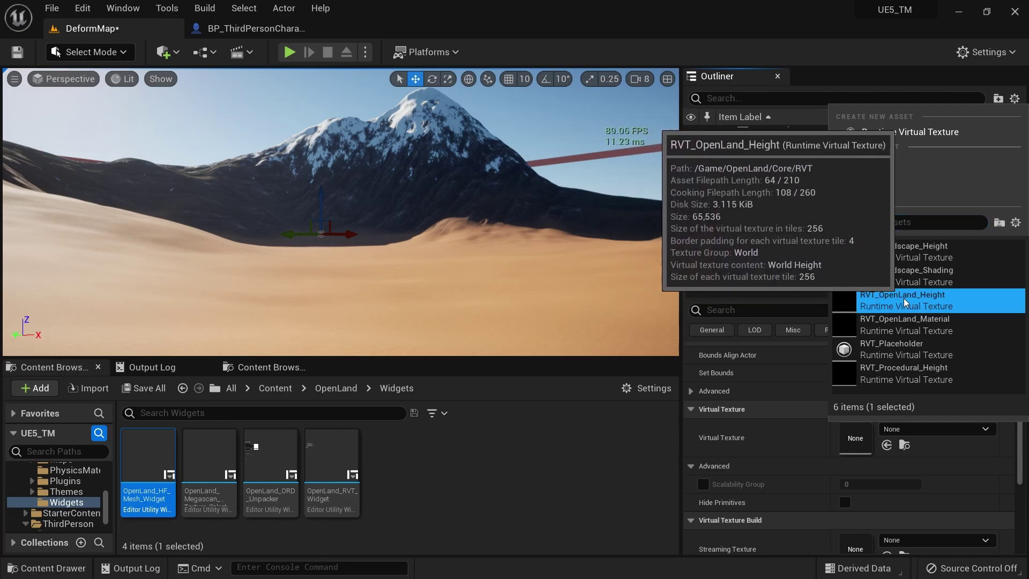
Assign RVT_OpenLand_Material as the virtual texture of the RVT_Volume_Material actor.
left_click(805, 176)
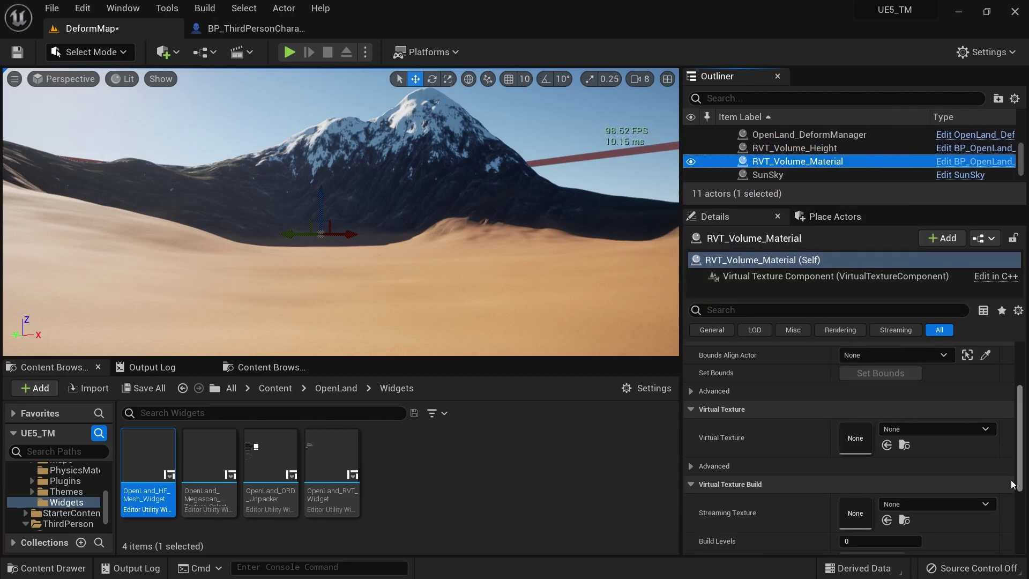
left_click(918, 430)
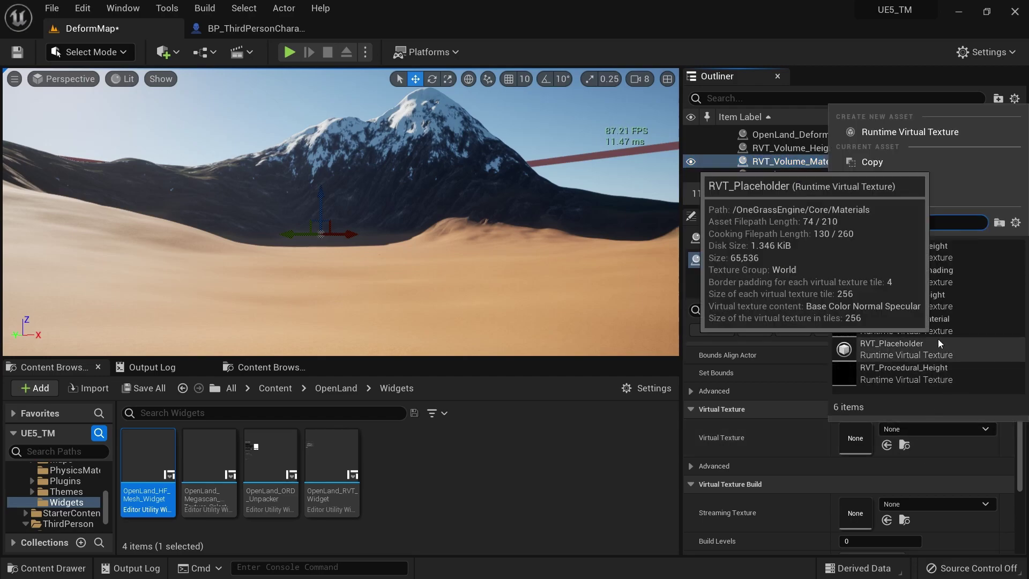
left_click(914, 329)
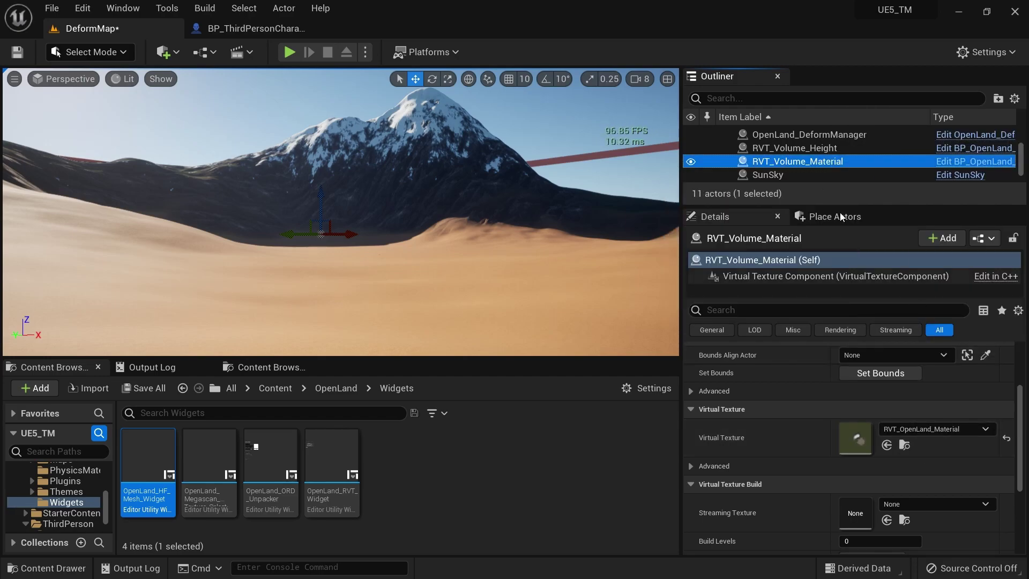
Set RVT_Volume_Height as the heightfield virtual texture of the Virtual_HF_Mesh actor.
scroll(811, 156, "down", 2)
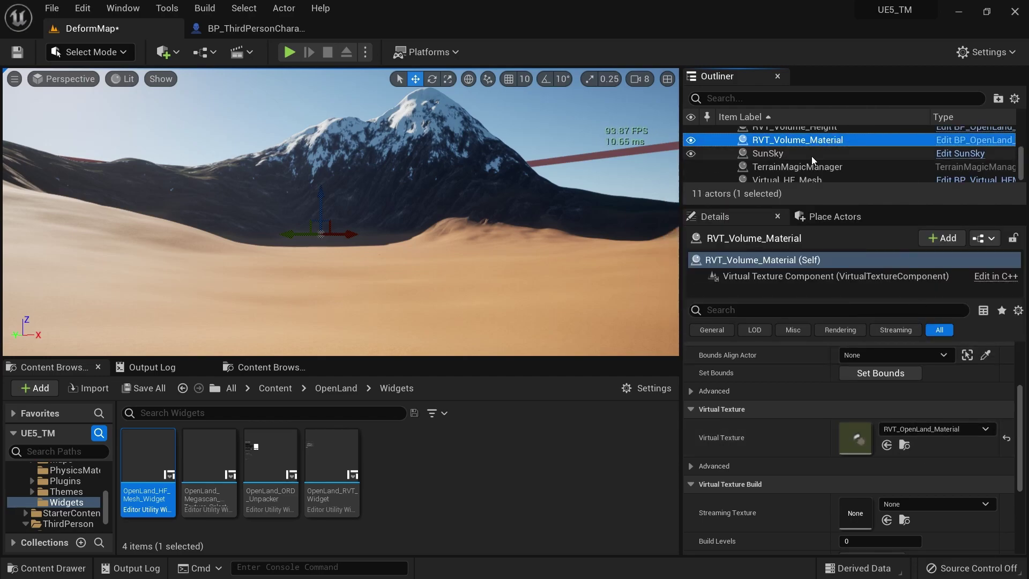
left_click(770, 175)
scroll(815, 374, "up", 3)
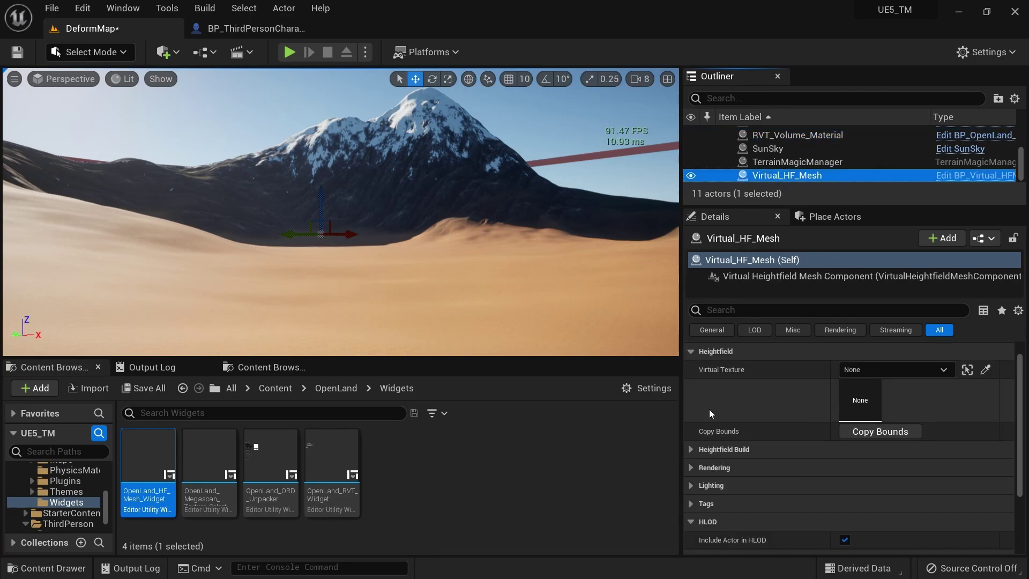
scroll(869, 372, "up", 1)
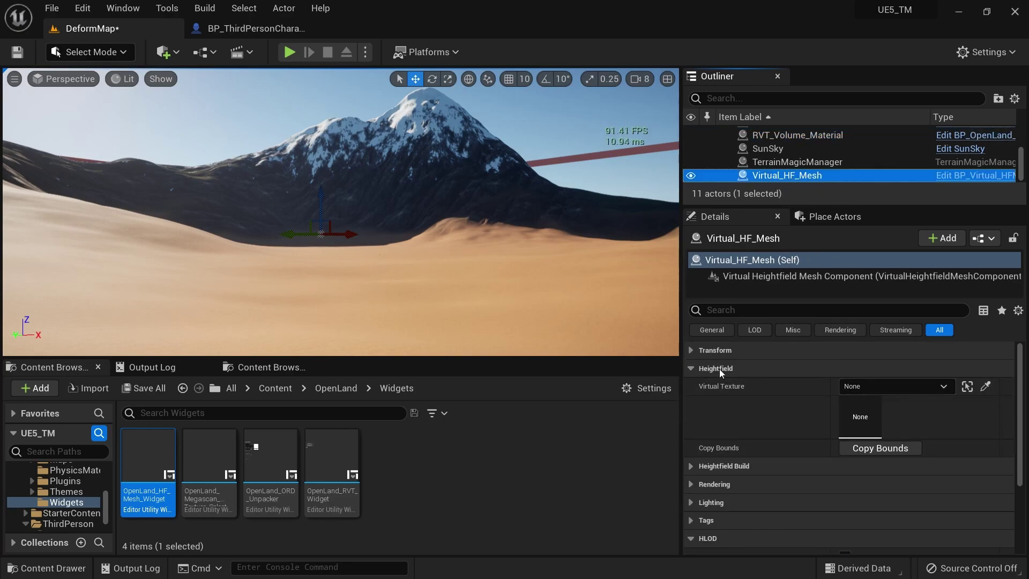
left_click(871, 387)
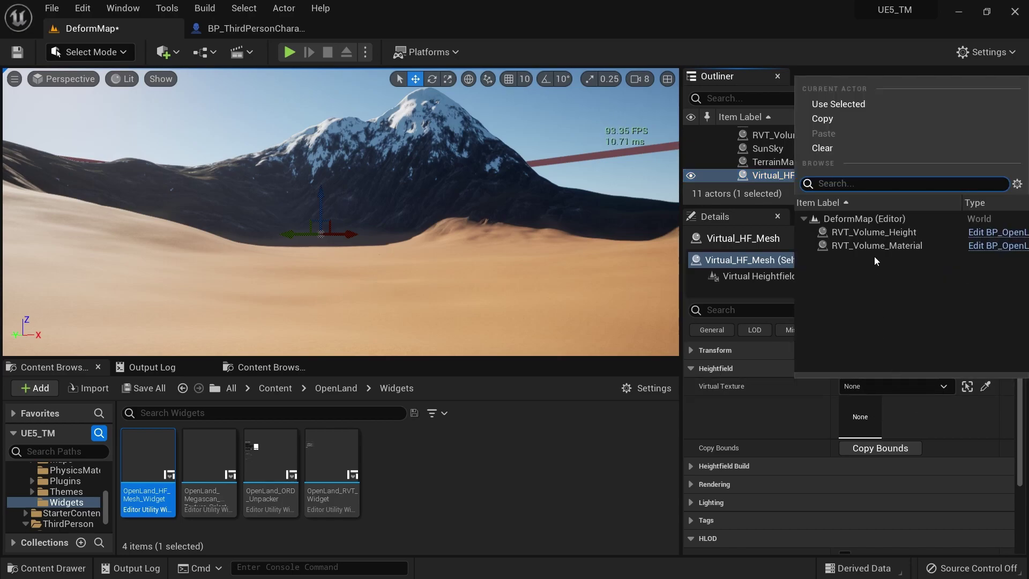
left_click(885, 235)
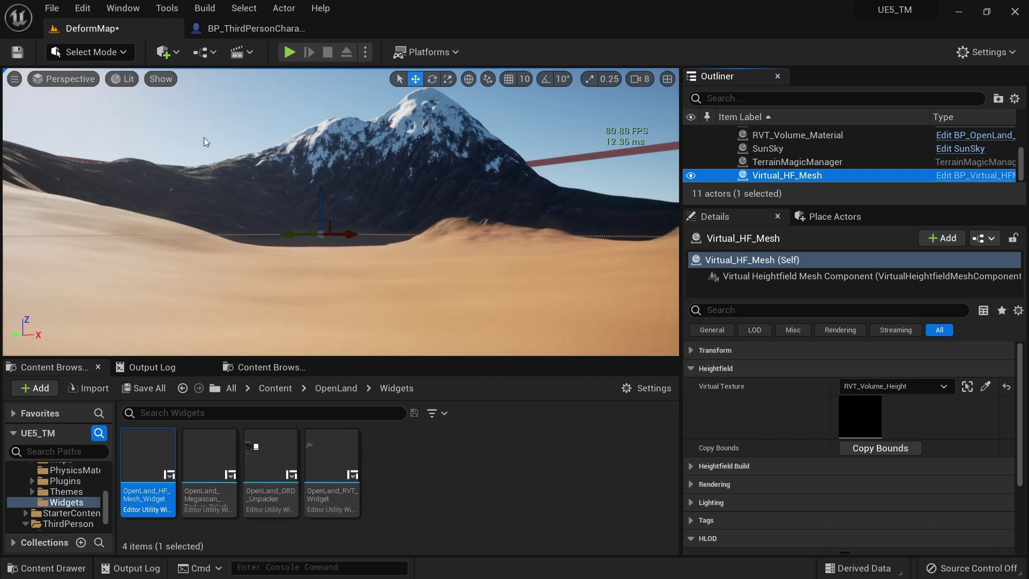
Switch the viewport to Wireframe and inspect the terrain mesh density with Virtual_HF_Mesh selected.
left_click(112, 79)
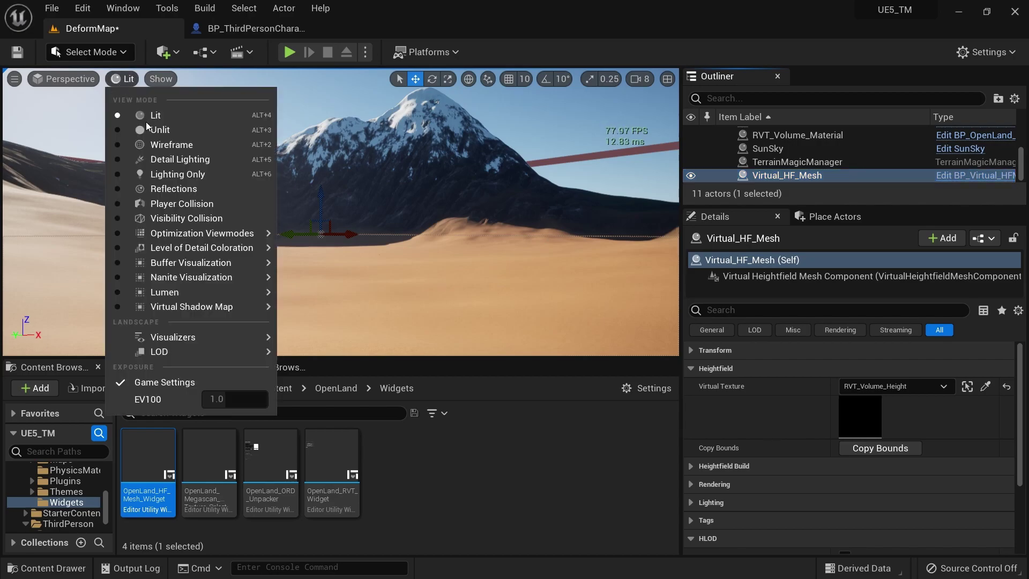
left_click(167, 143)
right_click_drag(169, 152, 180, 190)
left_click(775, 164)
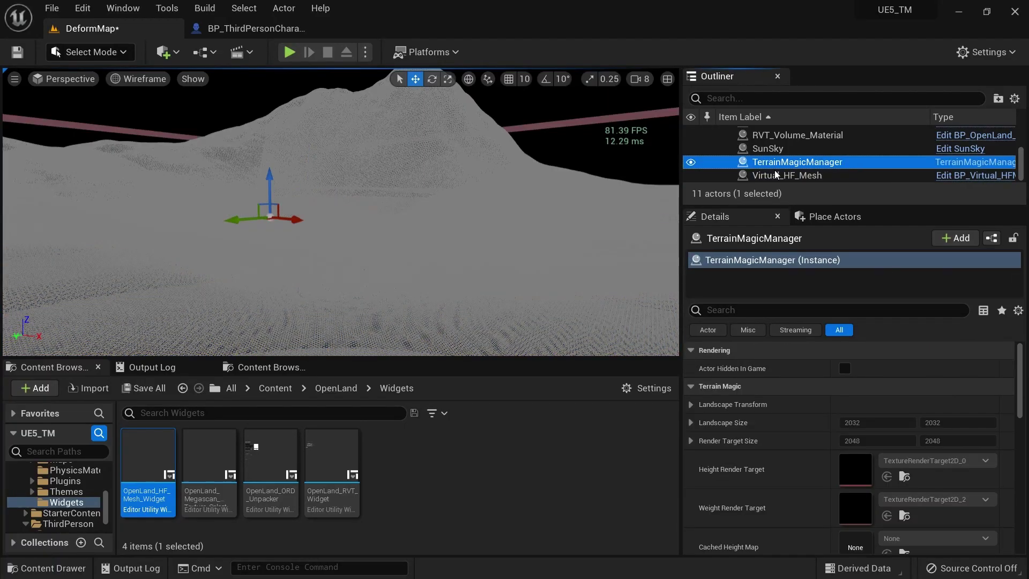
left_click(777, 177)
right_click_drag(536, 187, 458, 306)
right_click_drag(343, 283, 343, 217)
Find the draw settings of the Landscape actor and set Draw in Main Pass to Never.
scroll(783, 143, "up", 3)
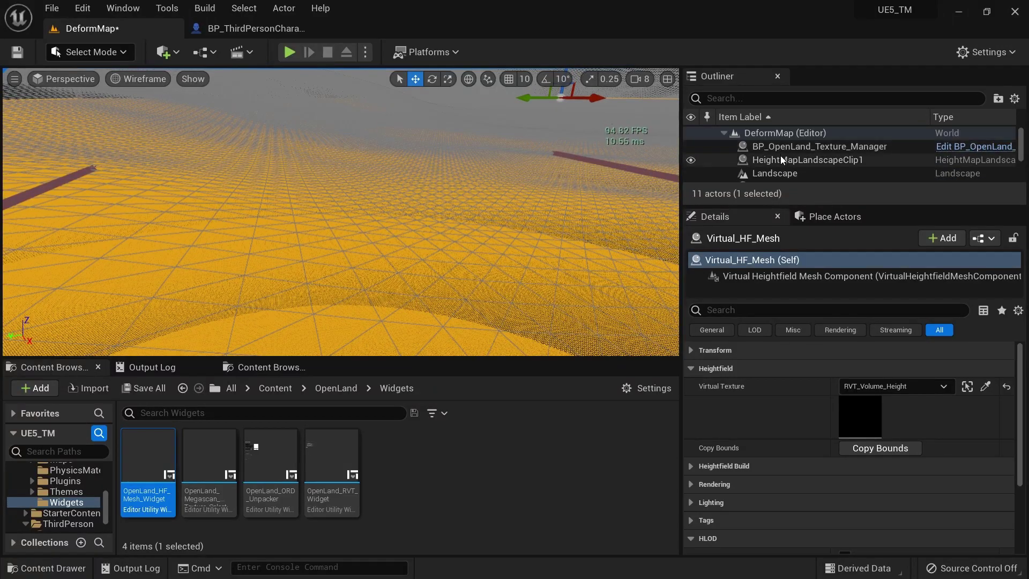
double_click(778, 172)
right_click_drag(343, 217, 375, 223)
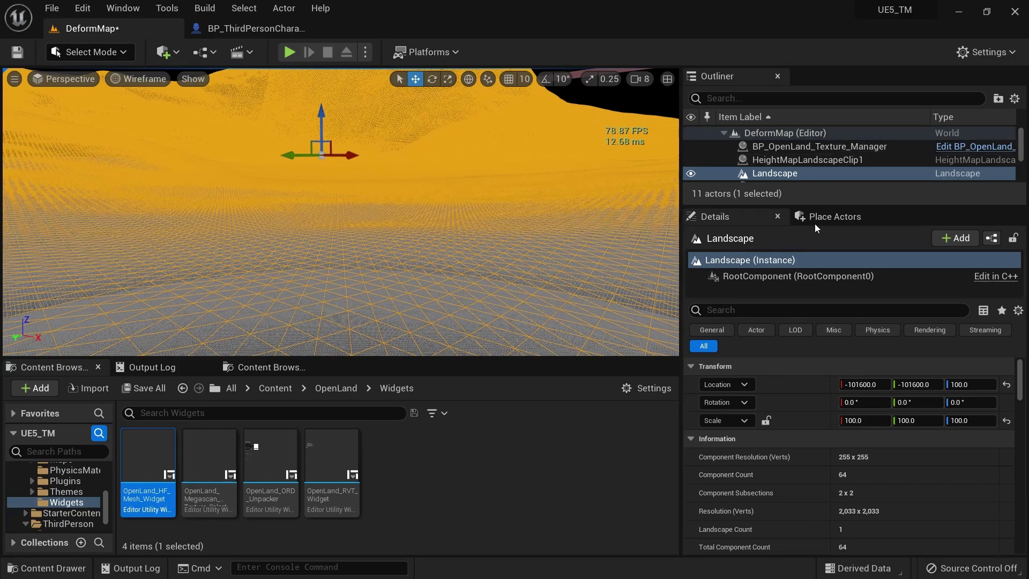
left_click(729, 314)
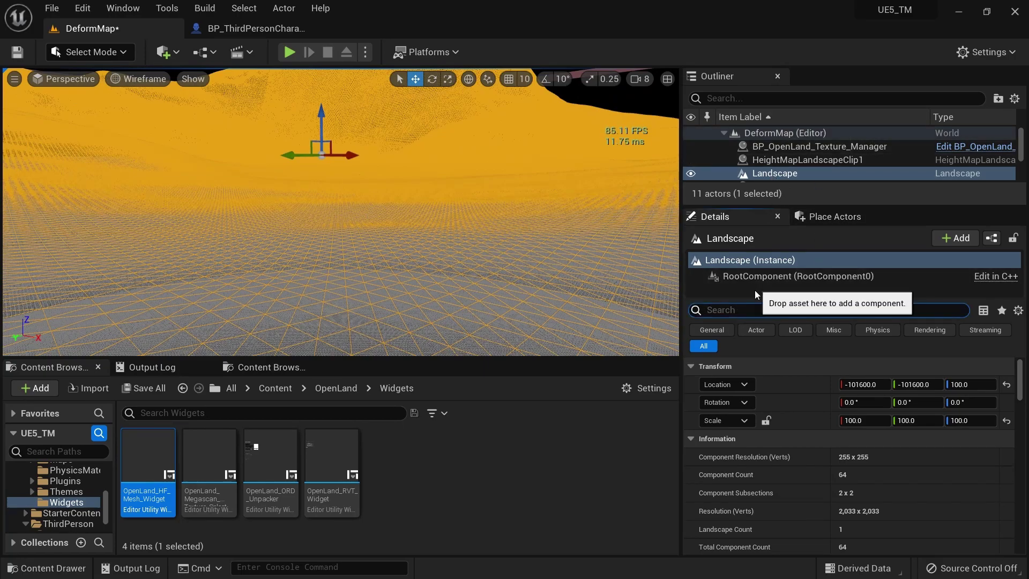
type("draw")
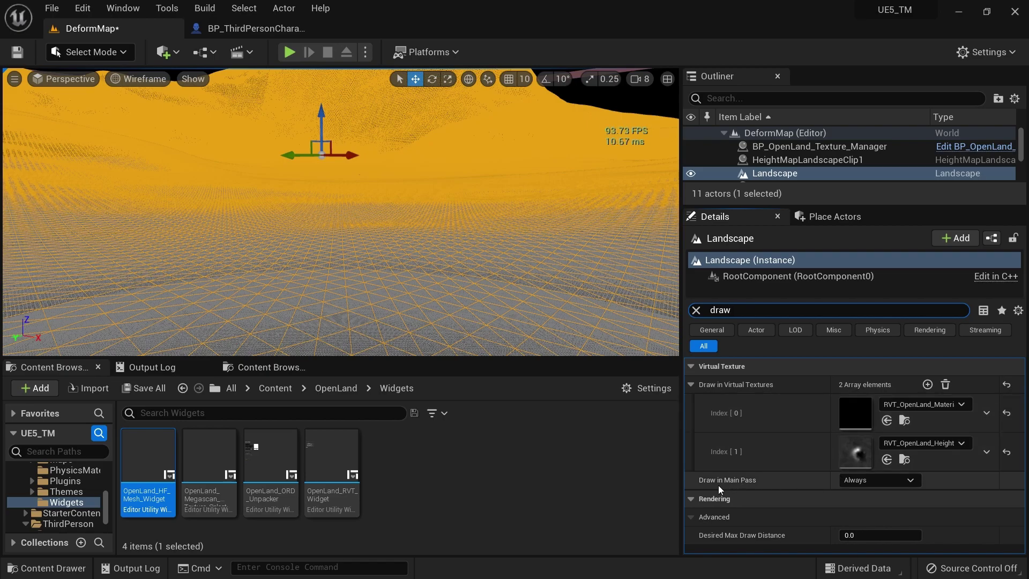
left_click(857, 480)
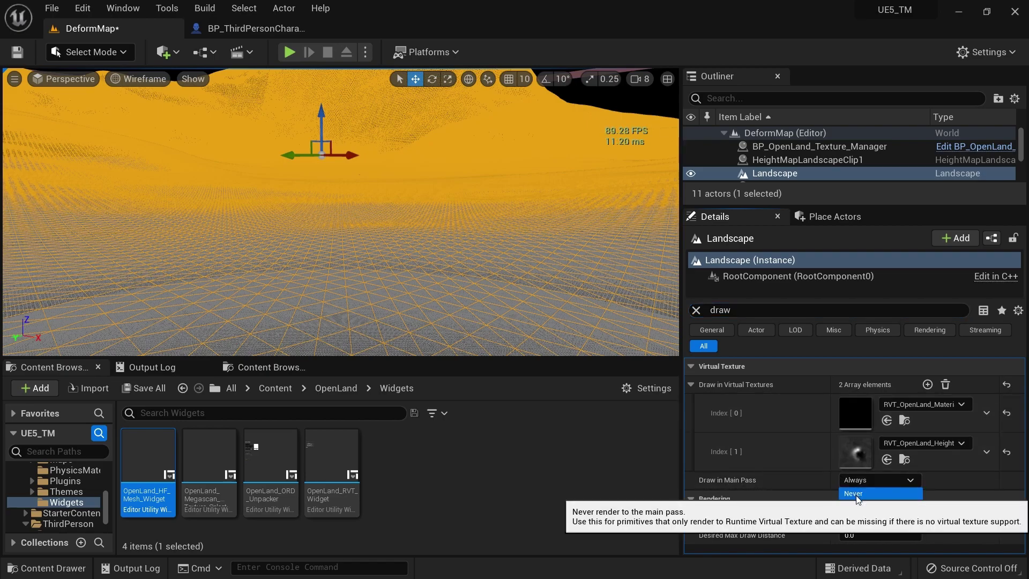
left_click(856, 494)
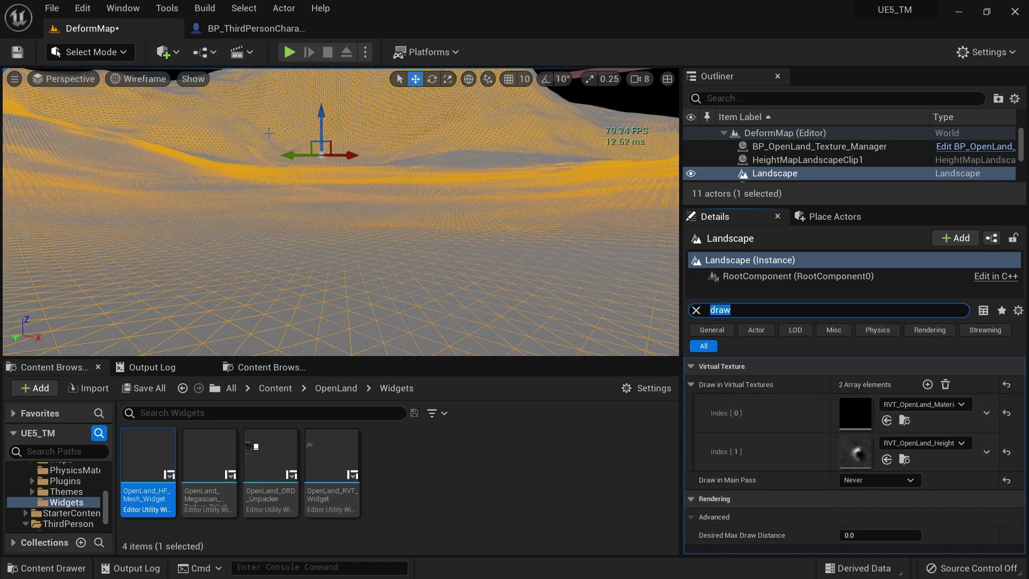
Return the viewport to the Lit view mode and inspect the sand surface and mountains.
left_click(95, 59)
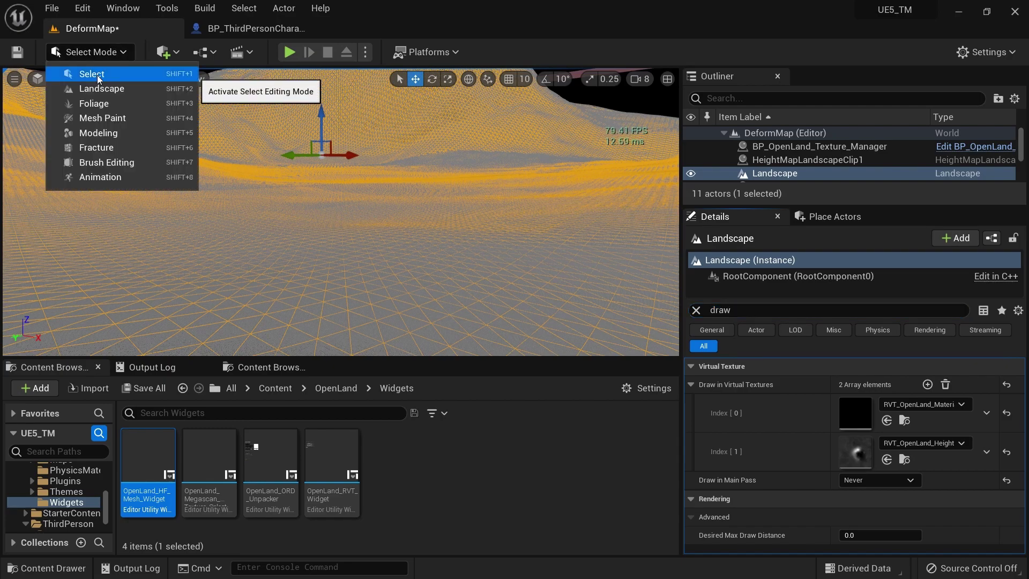
left_click(104, 80)
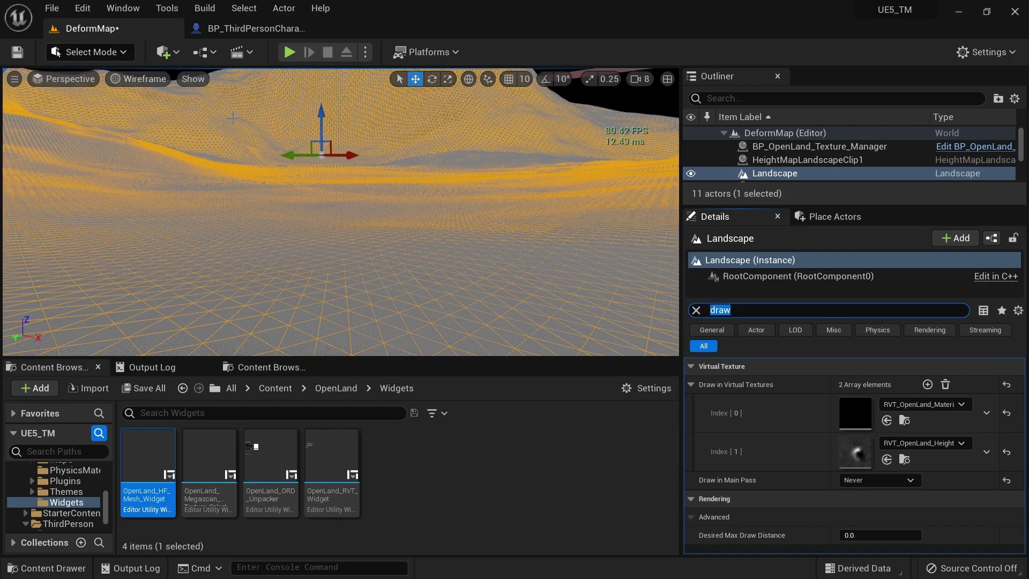
left_click(143, 83)
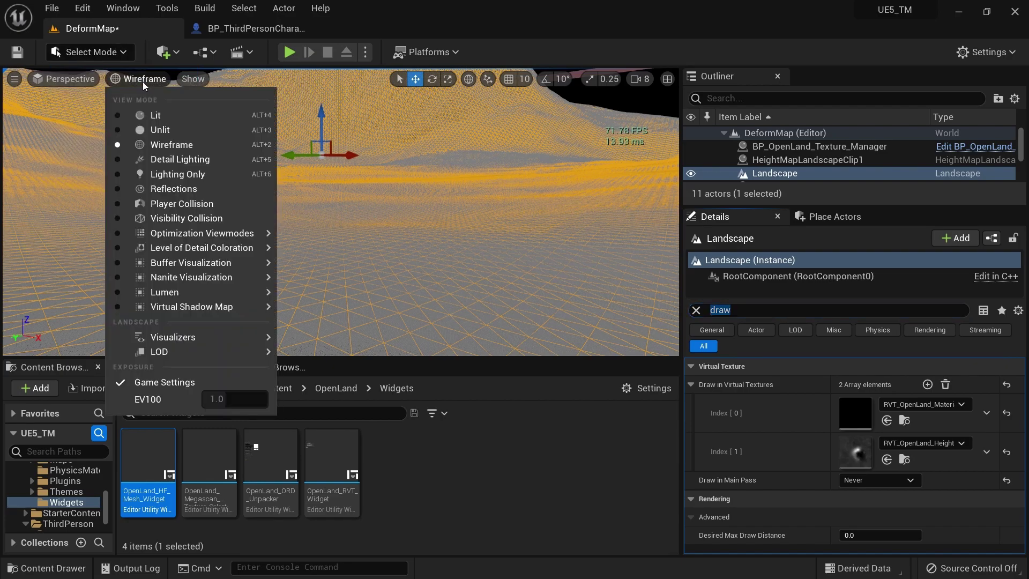
left_click(154, 114)
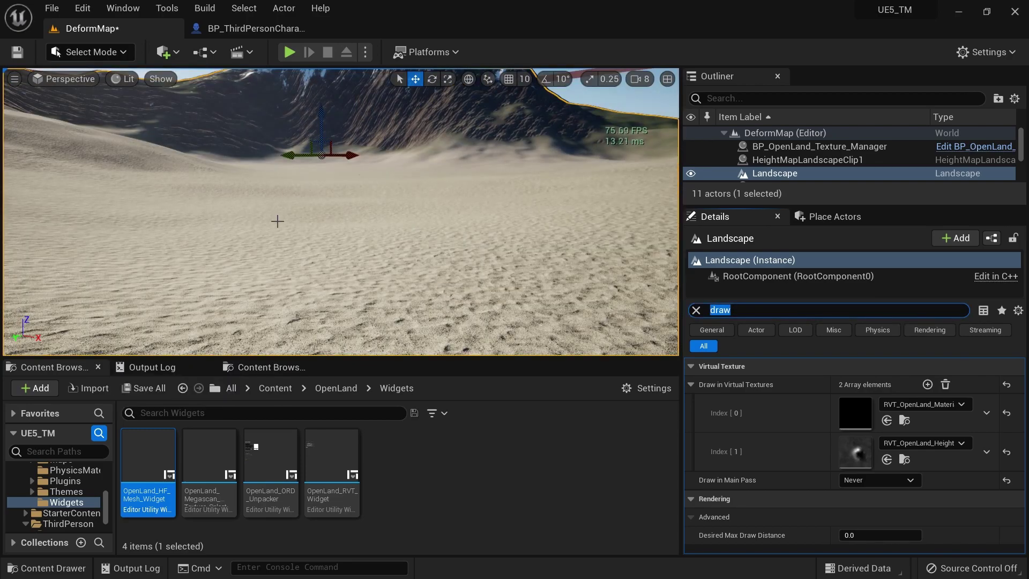
right_click_drag(275, 220, 288, 182)
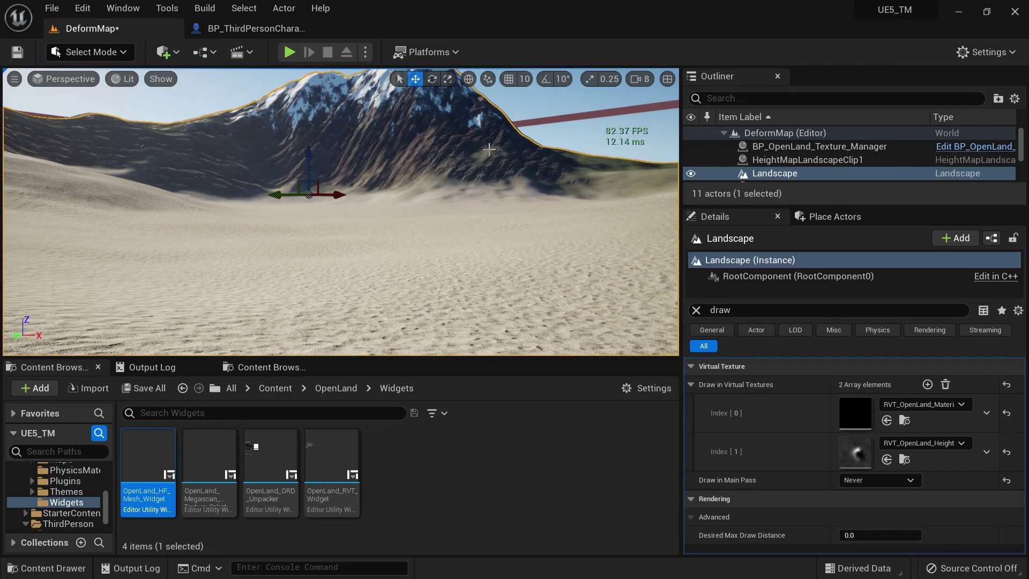
Examine the terrain in Wireframe with the Landscape deselected by selecting HeightMapLandscapeClip1 and BP_OpenLand_Texture_Manager, and return the viewport to Lit.
left_click(129, 80)
left_click(157, 143)
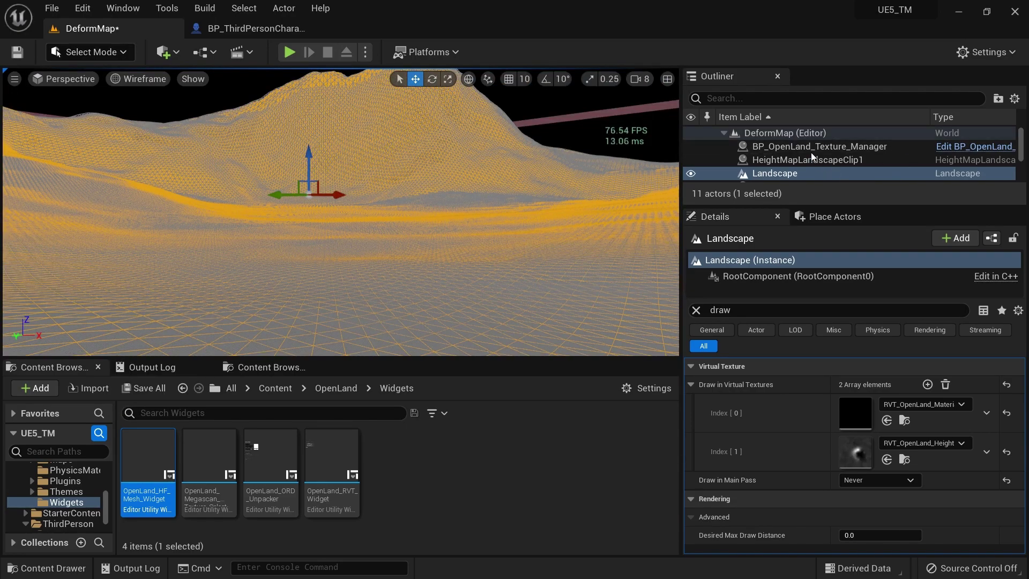
left_click(782, 160)
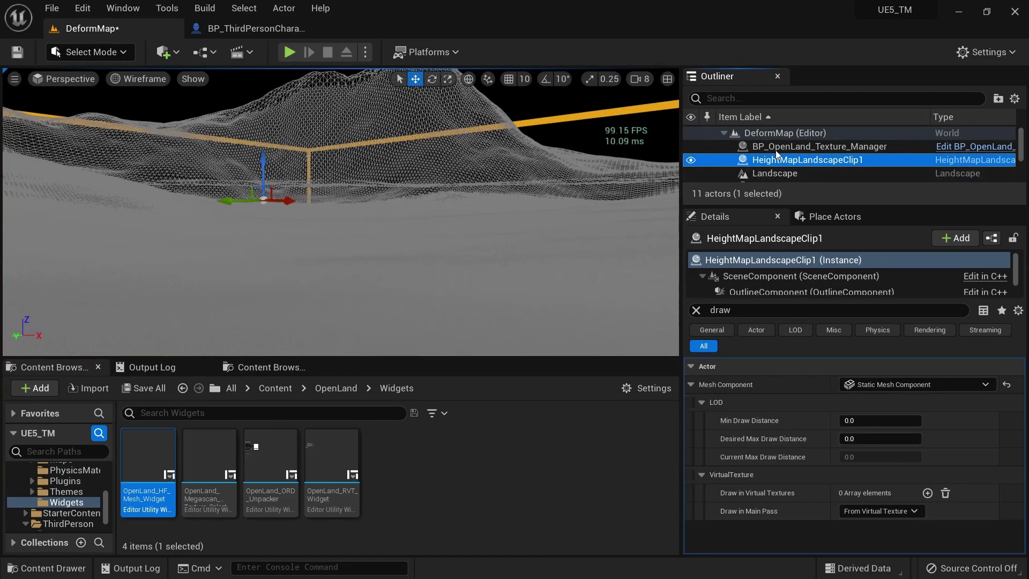
left_click(778, 147)
mouse_move(563, 184)
right_mouse_down()
mouse_move(555, 231)
mouse_move(559, 180)
right_mouse_up()
left_click(141, 79)
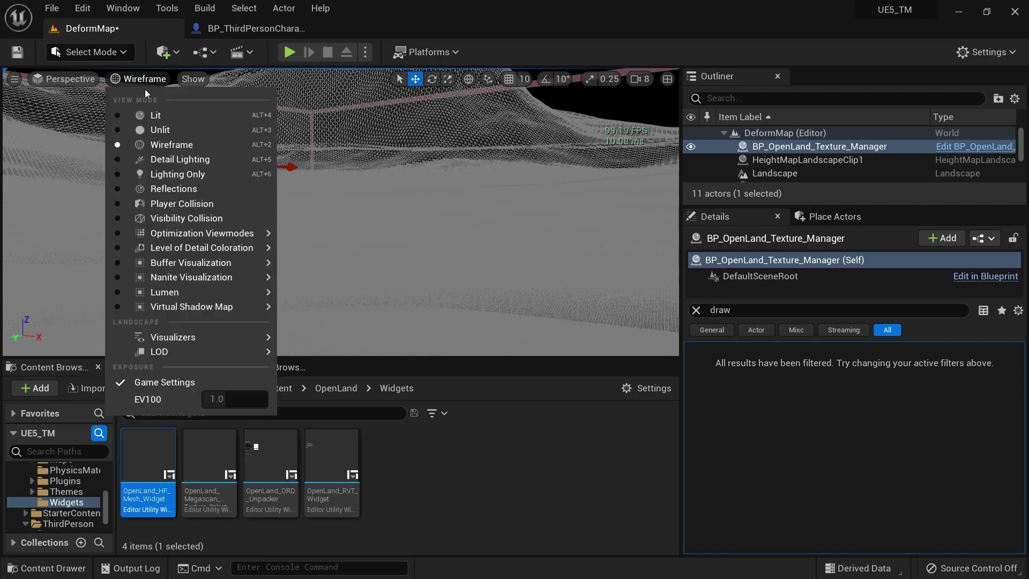
left_click(156, 114)
right_click_drag(563, 185, 562, 184)
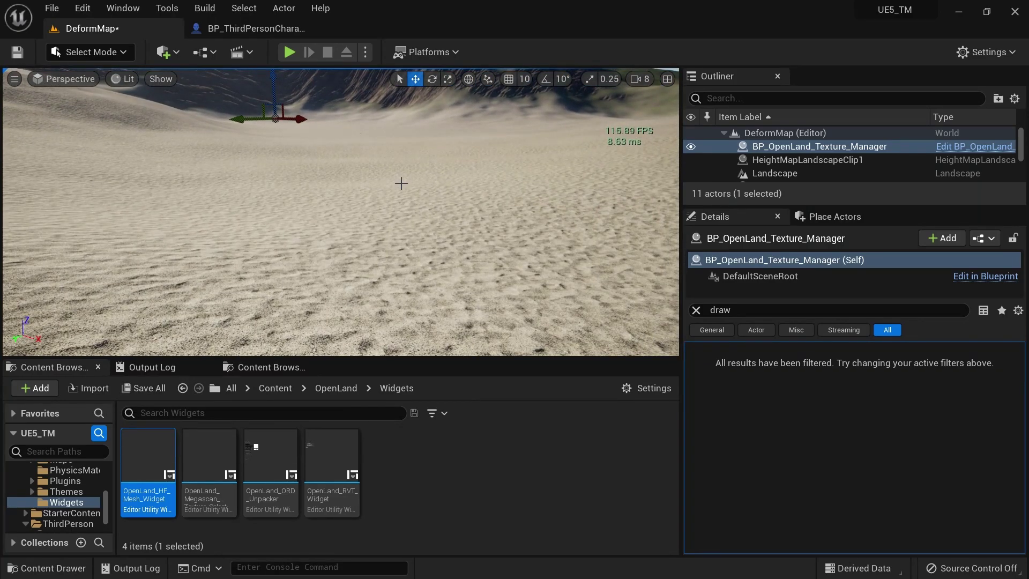
Save the DeformMap level and play it in the editor, walking the character across the sand to leave footprints.
key("ctrl+s")
key("alt+p")
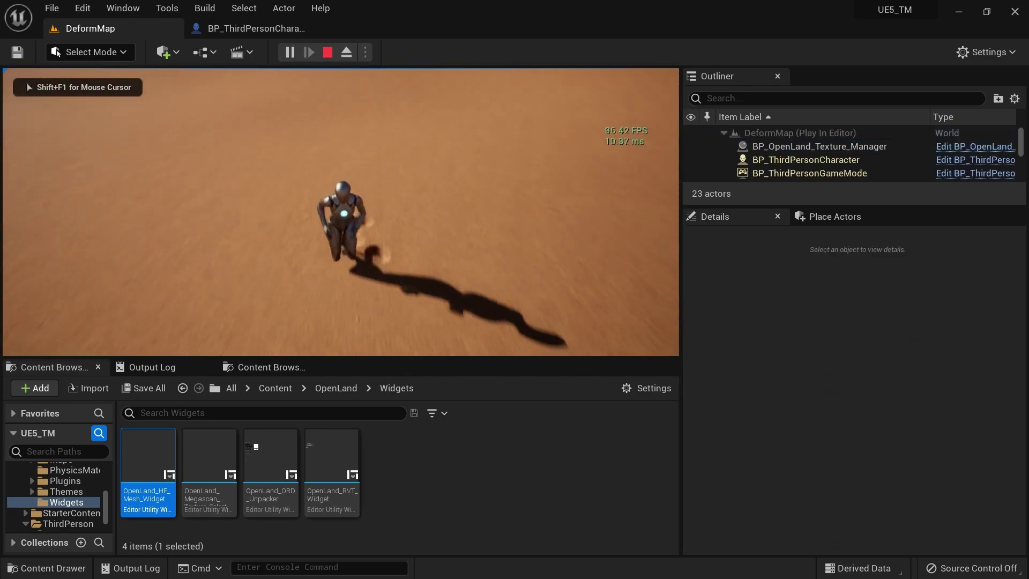
key("w")
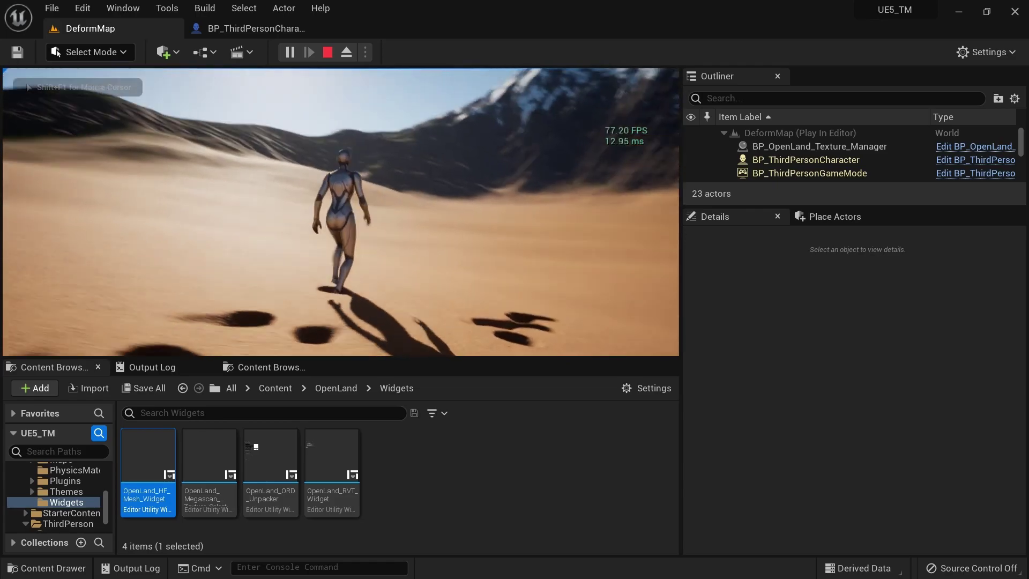
key("w")
key("w")
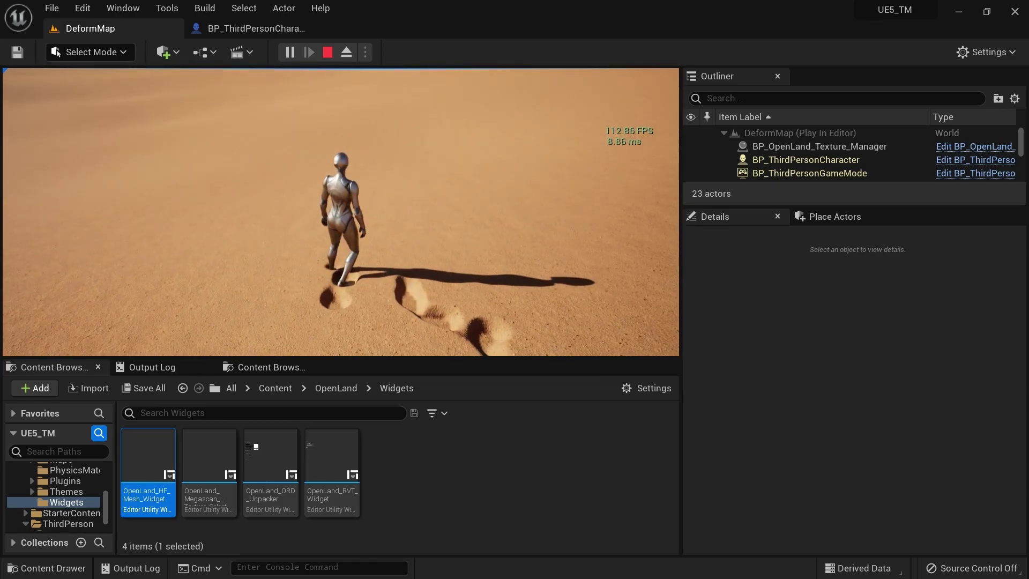
Examine the footprints in the running game in Unlit and Wireframe view modes, and return to Lit.
key("F2")
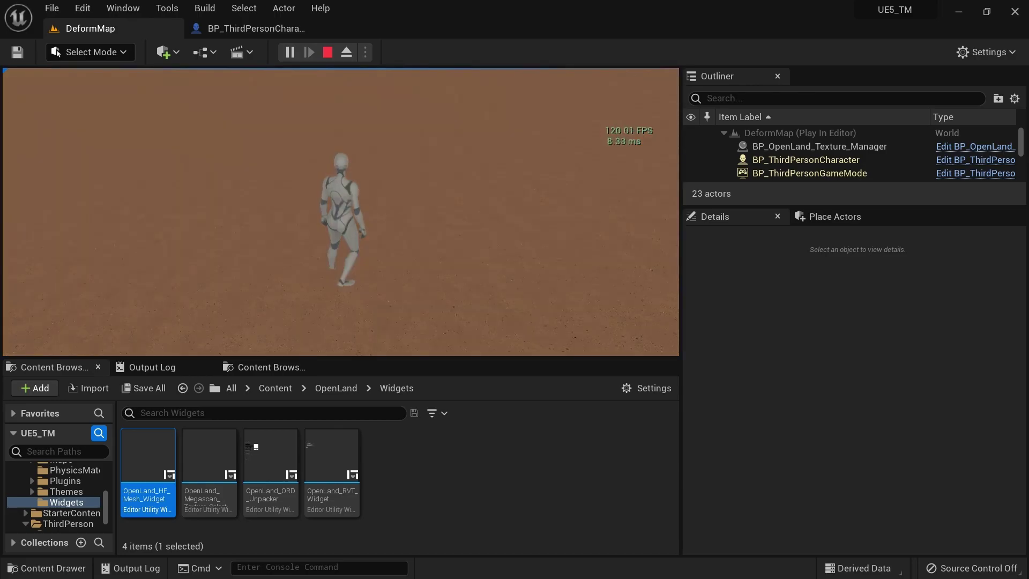
key("F1")
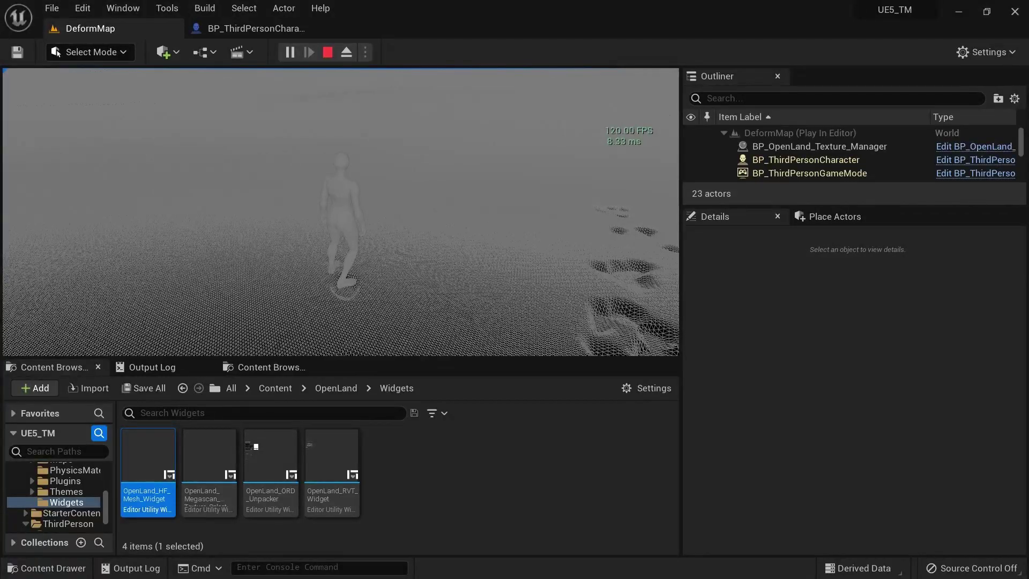
key("F2")
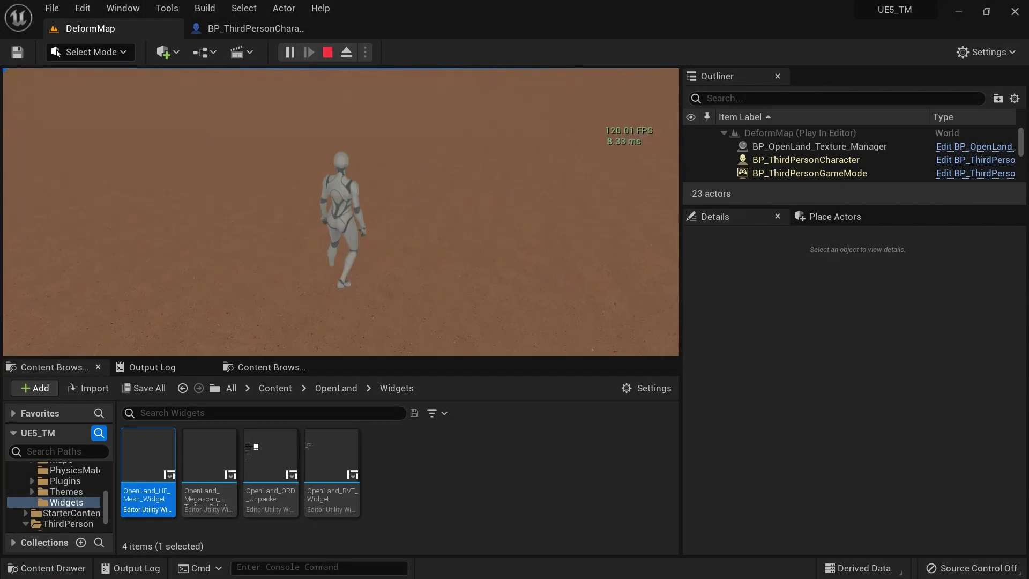
key("F3")
Walk the character back and forth over the sand and make the game view fullscreen to examine the footprints.
key("w")
key("s")
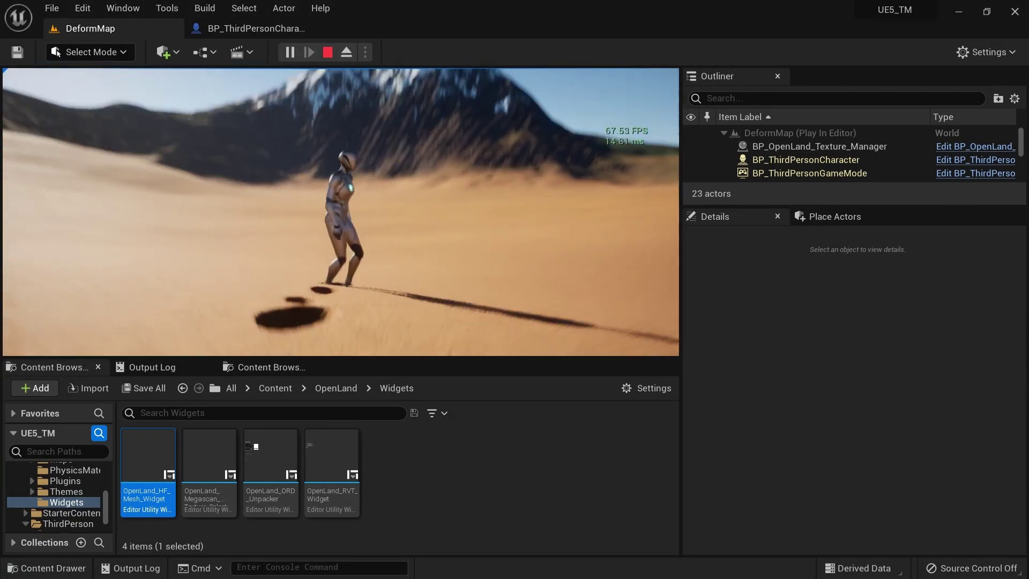
key("w")
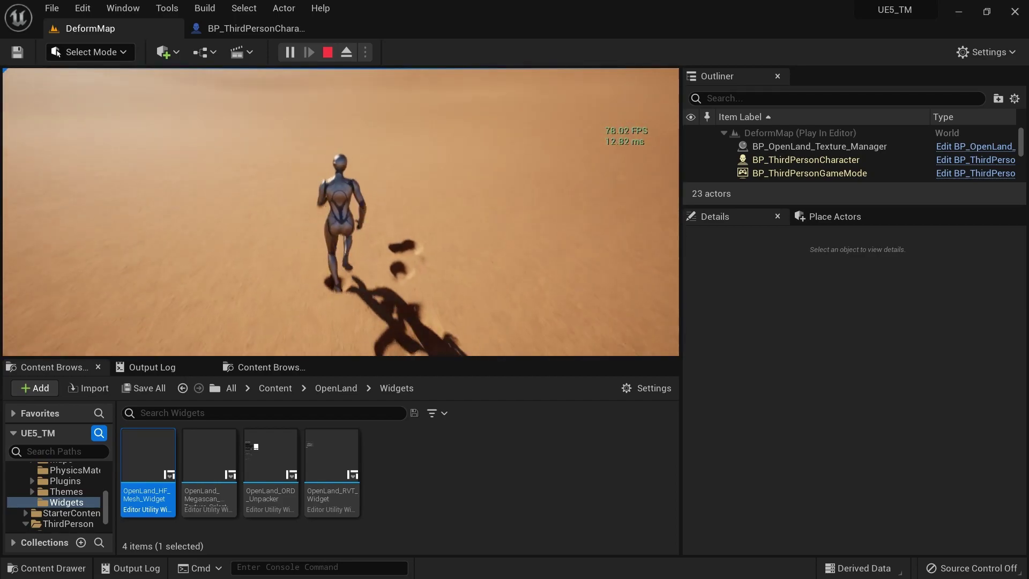
key("F11")
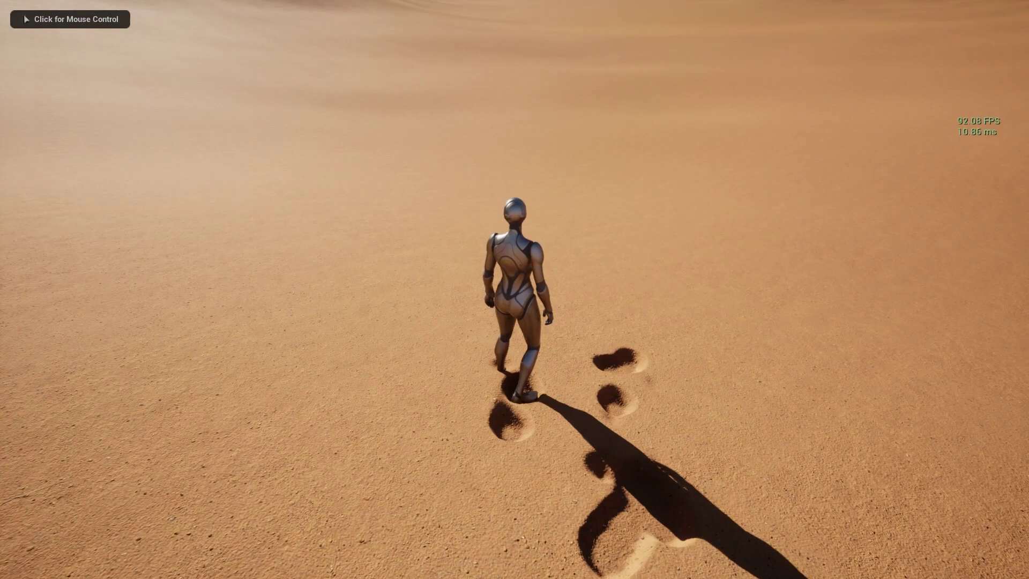
left_click(408, 275)
key("s")
key("w")
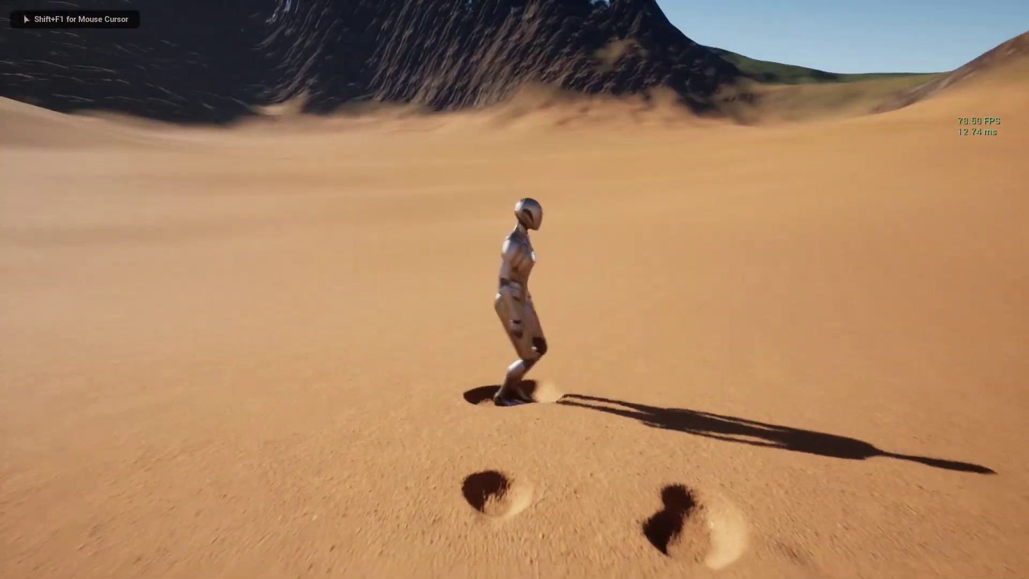
Run the character across the sand in fullscreen to examine the footprints, then end the play session and leave fullscreen.
key("s")
key("w")
key("s")
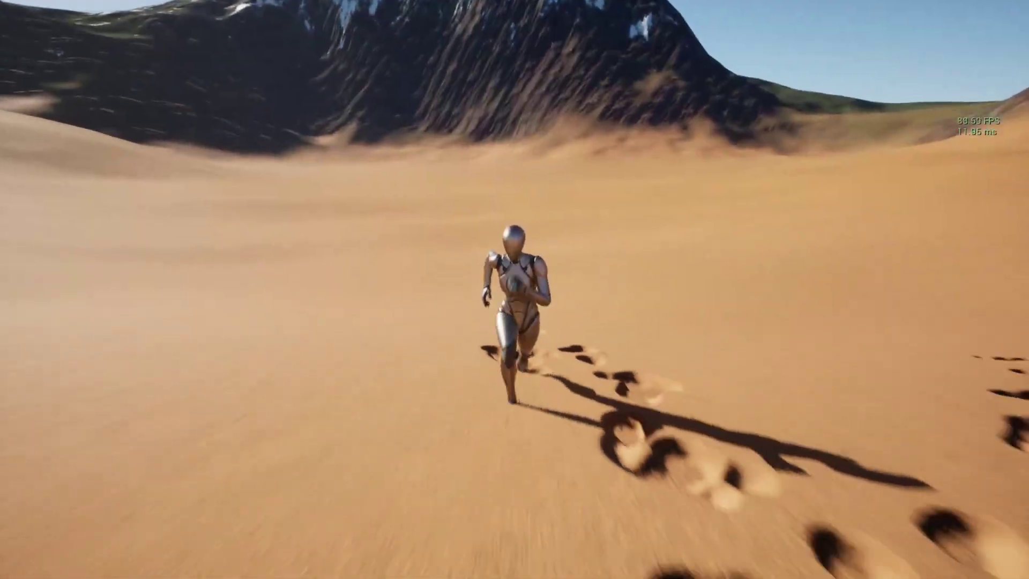
key("d")
key("w")
key("s")
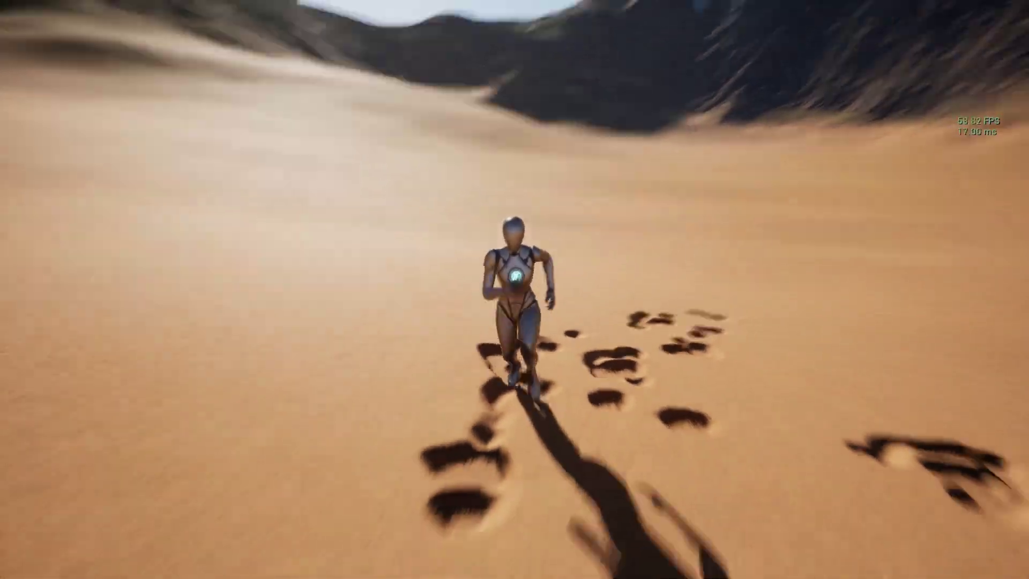
key("w")
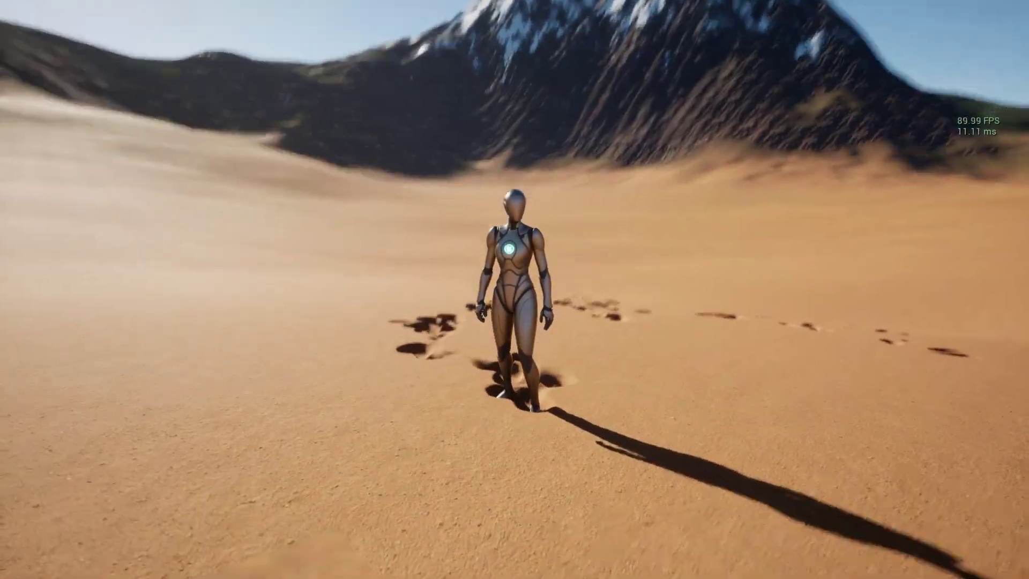
key("w")
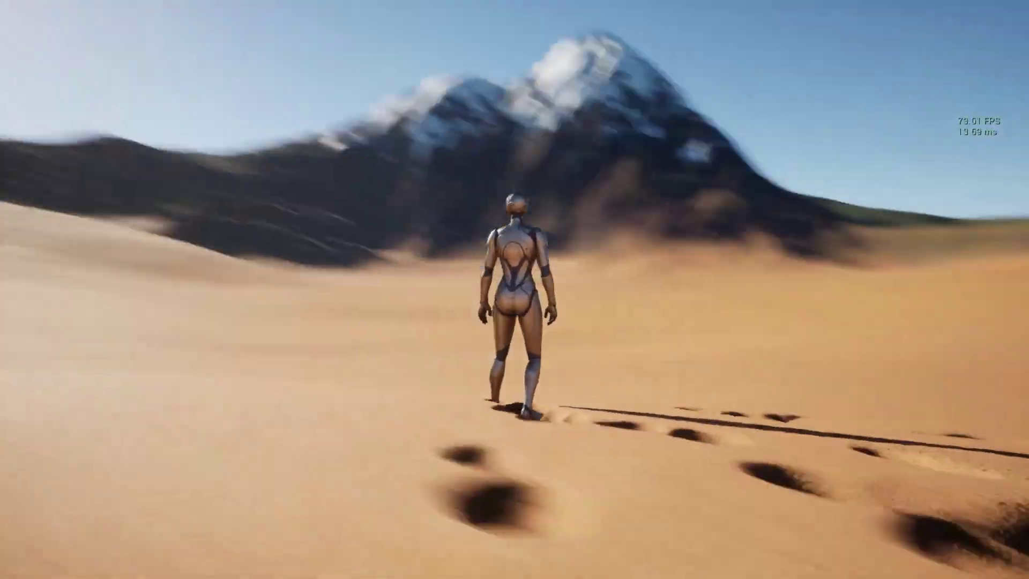
key("Escape")
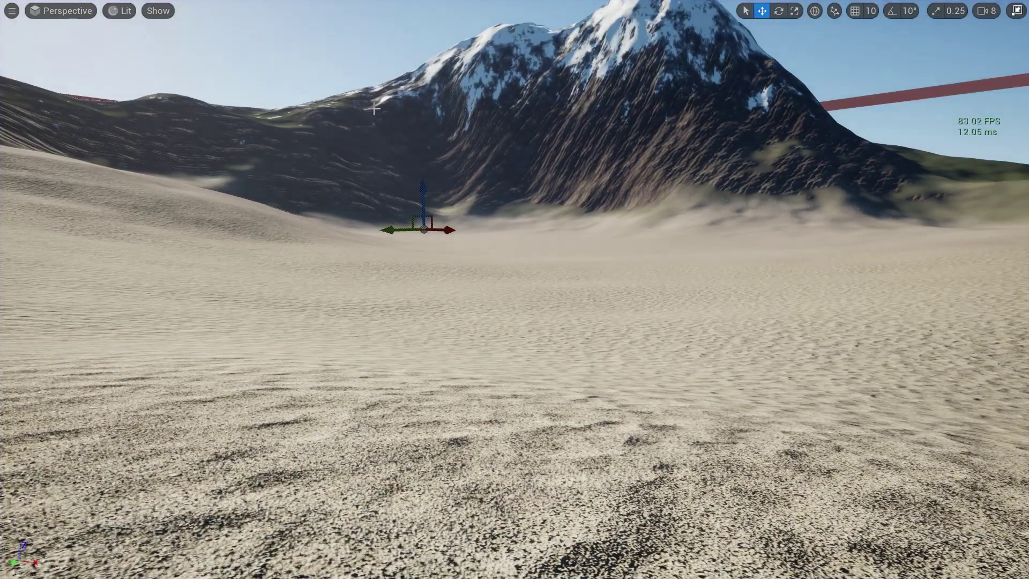
key("F11")
Select OpenLand_DeformManager, clear its property filter, and set RVTInvalidation Time Threshold to 0.05.
scroll(802, 168, "down", 3)
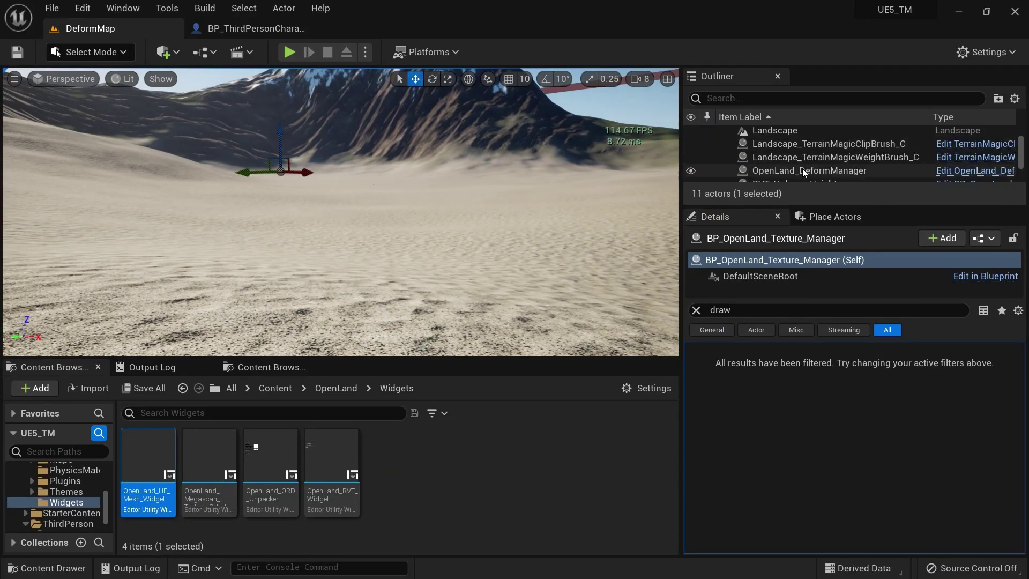
left_click(809, 152)
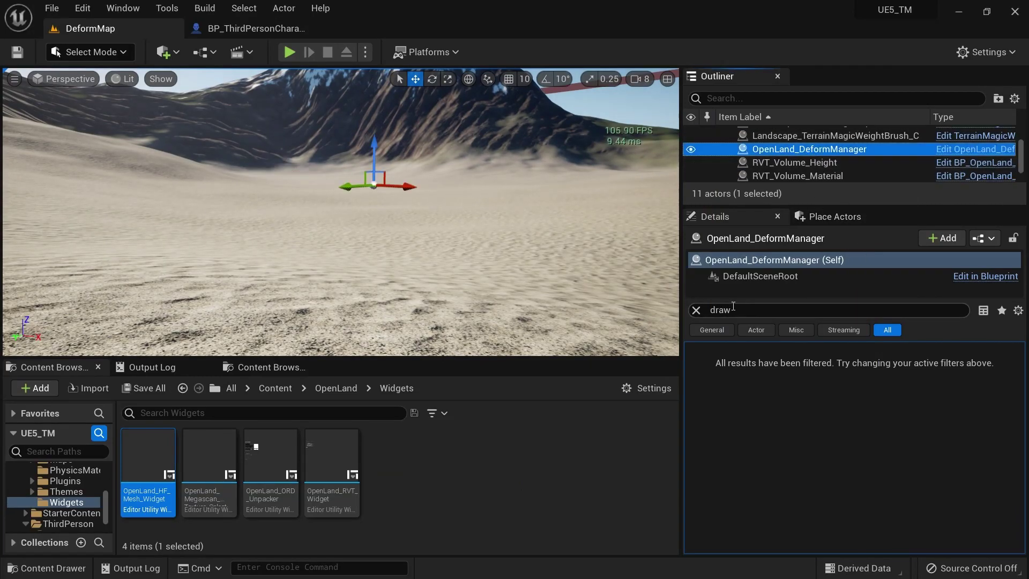
left_click(696, 310)
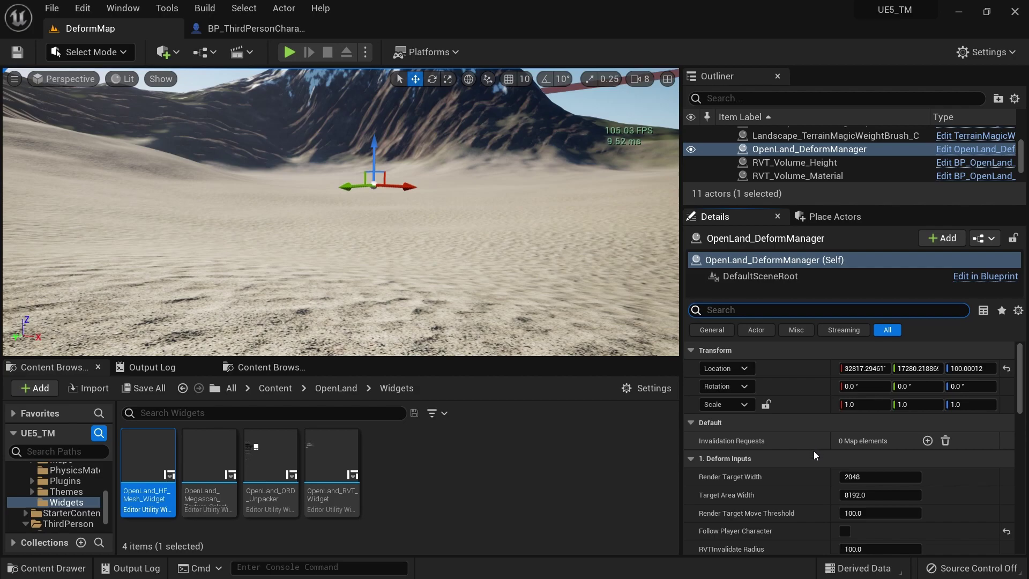
scroll(726, 461, "down", 2)
scroll(728, 461, "down", 1)
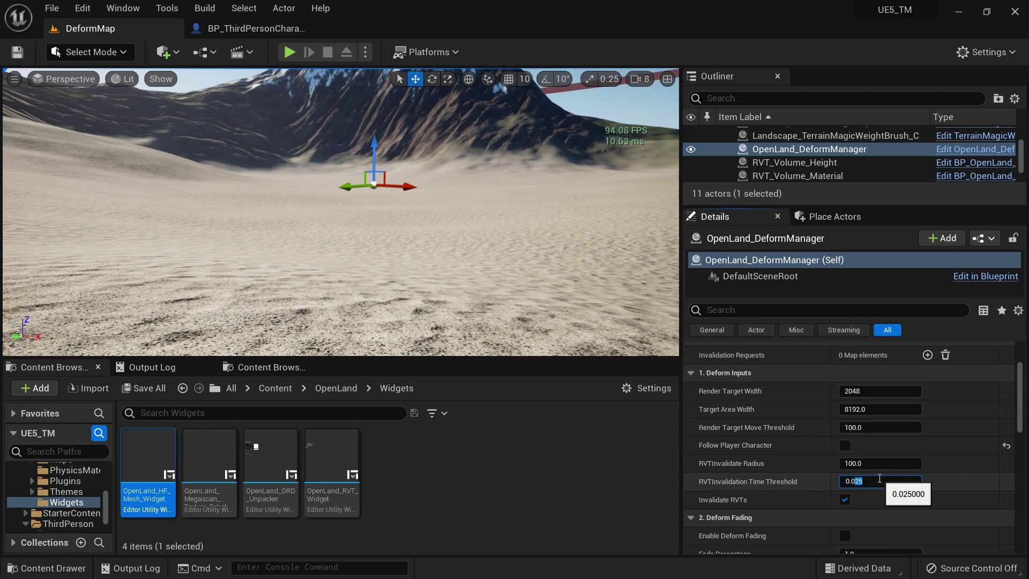
type("5")
left_click(486, 229)
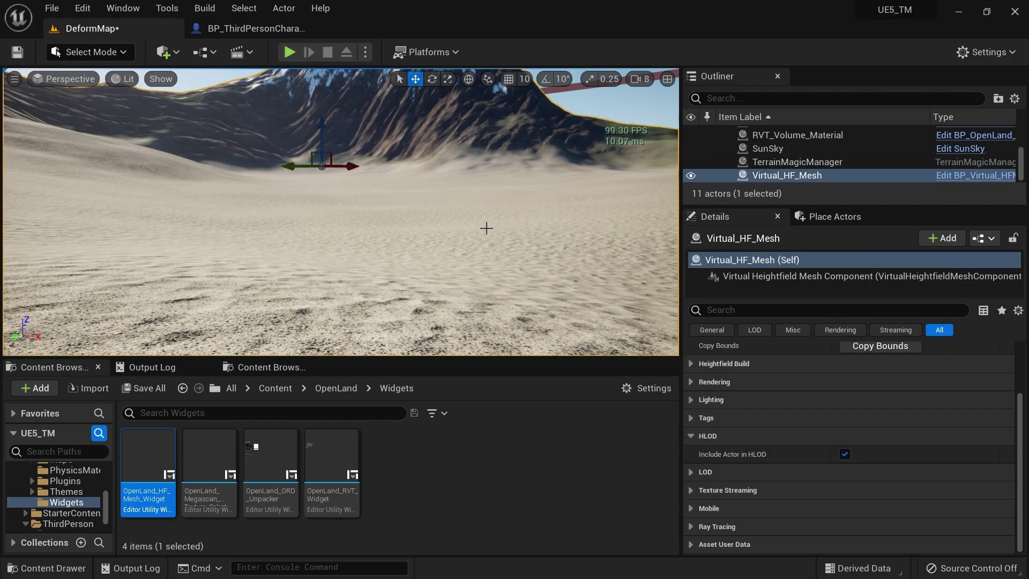
Reselect OpenLand_DeformManager and set its RVTInvalidation Time Threshold to 0.1.
left_click(798, 162)
left_click(801, 177)
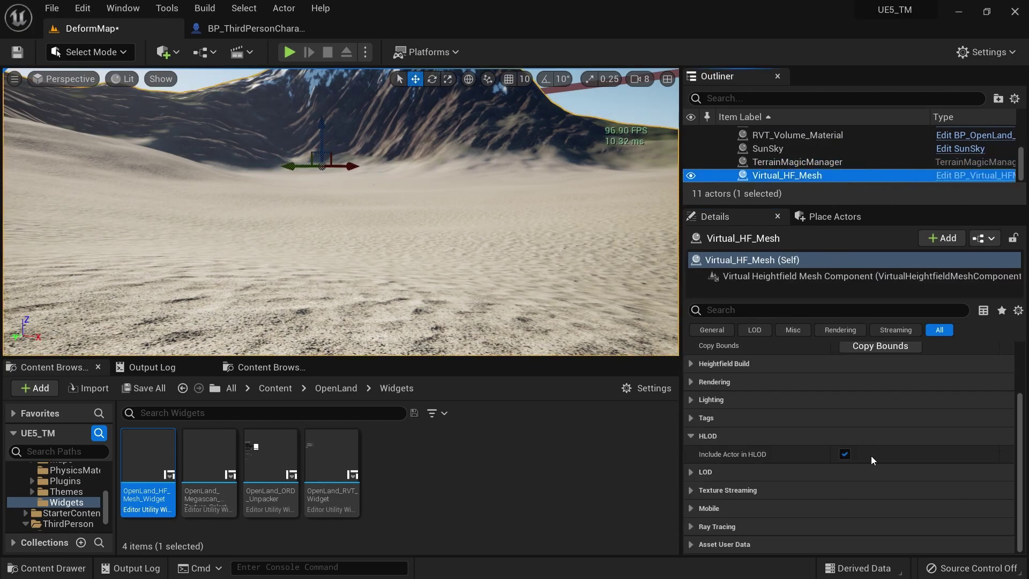
scroll(697, 394, "up", 1)
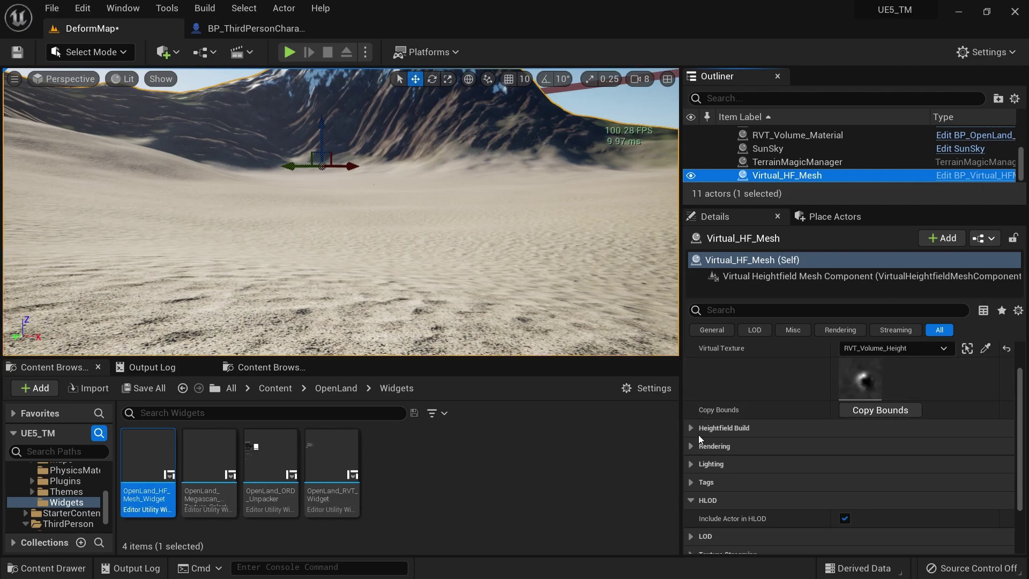
left_click(788, 161)
scroll(793, 163, "up", 2)
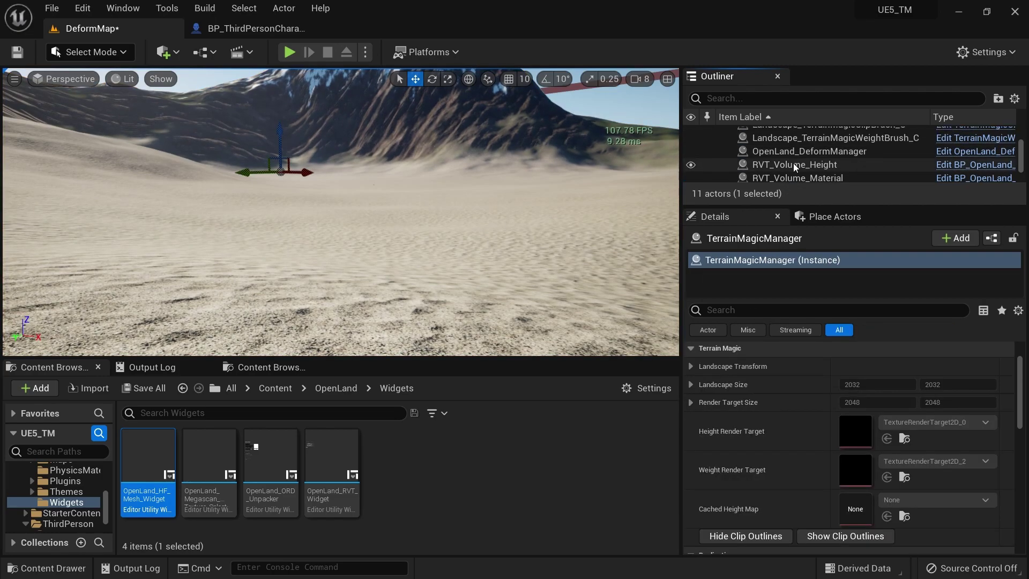
left_click(800, 151)
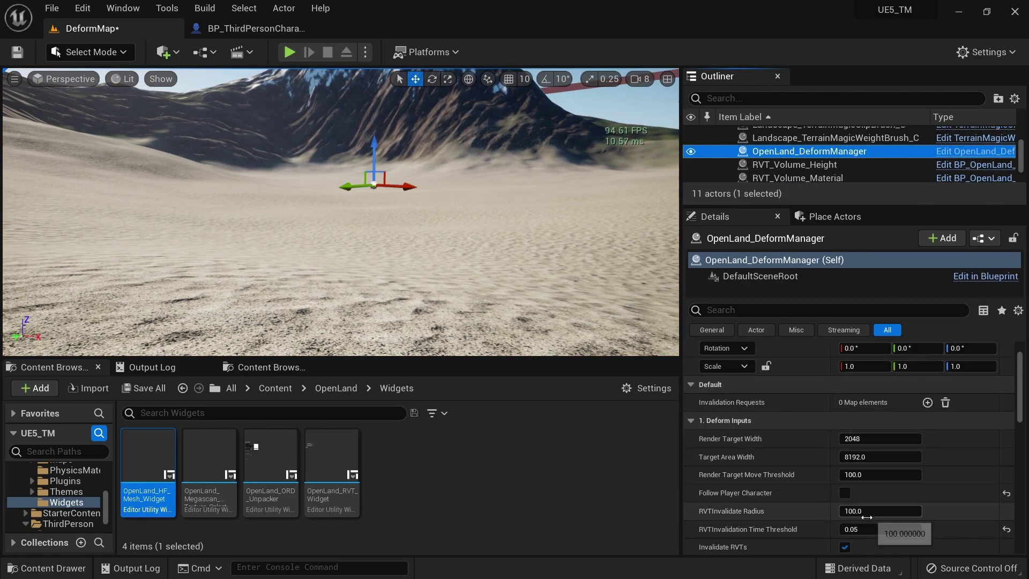
left_click(866, 529)
type("0.")
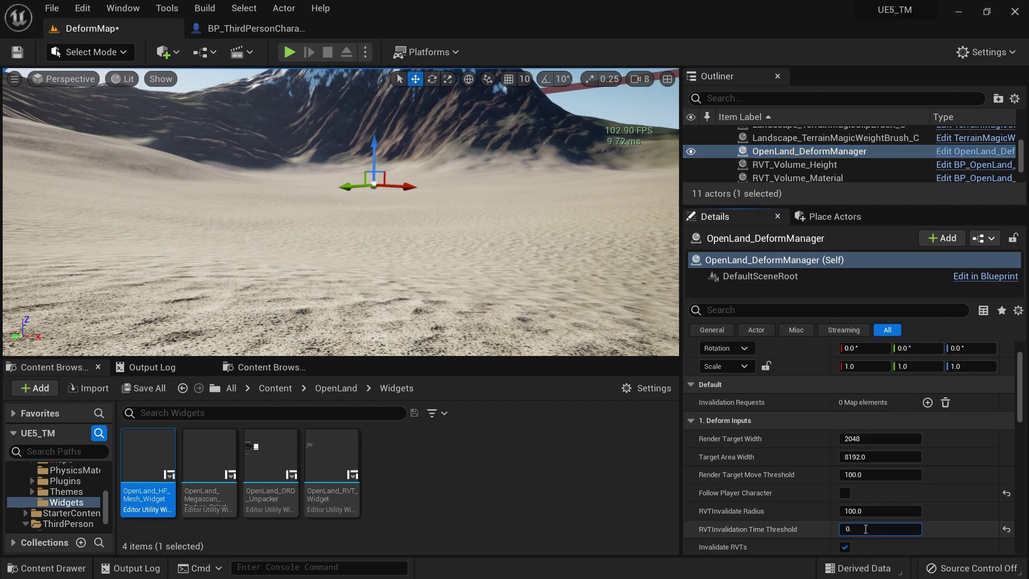
type("1")
left_click(540, 215)
Save the DeformMap level, test the footprints by running the character in fullscreen play, and return to the normal editor view.
key("ctrl+s")
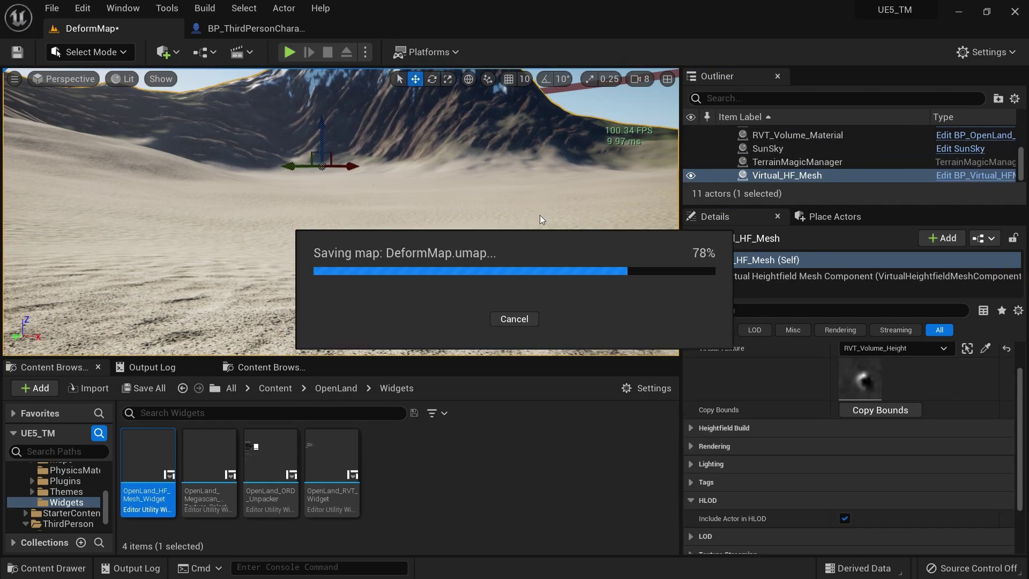
key("alt+p")
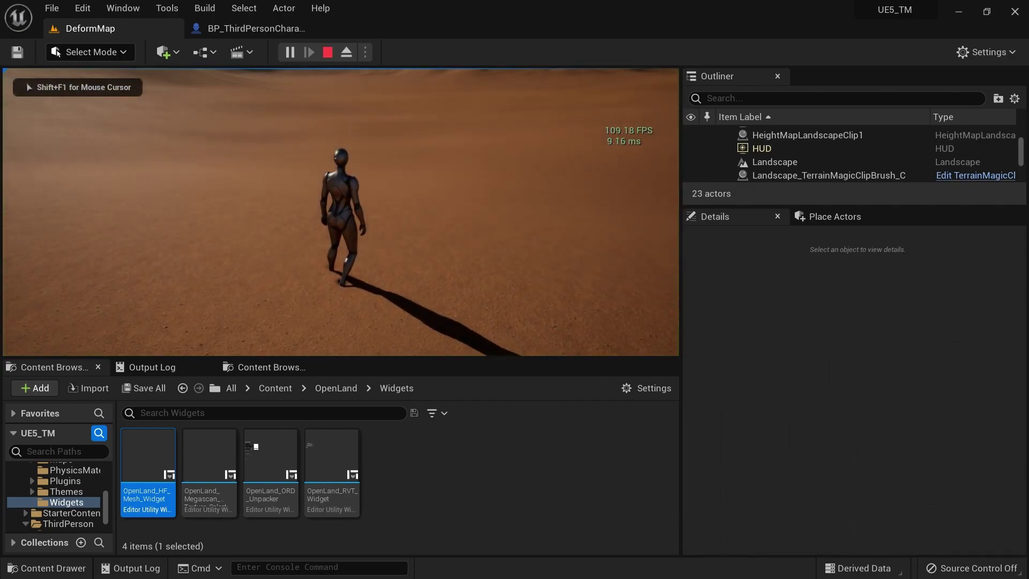
key("w")
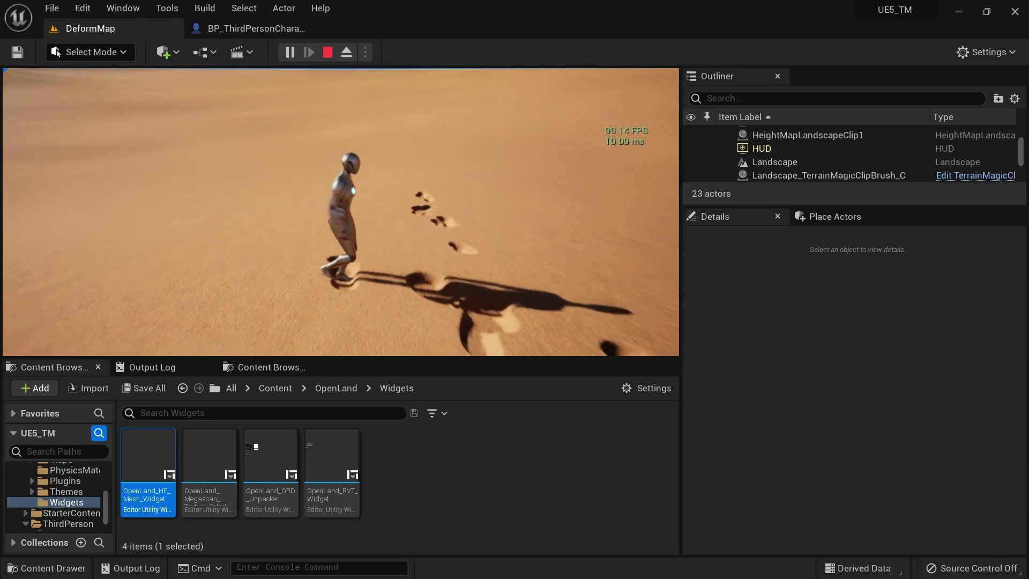
key("F11")
key("w")
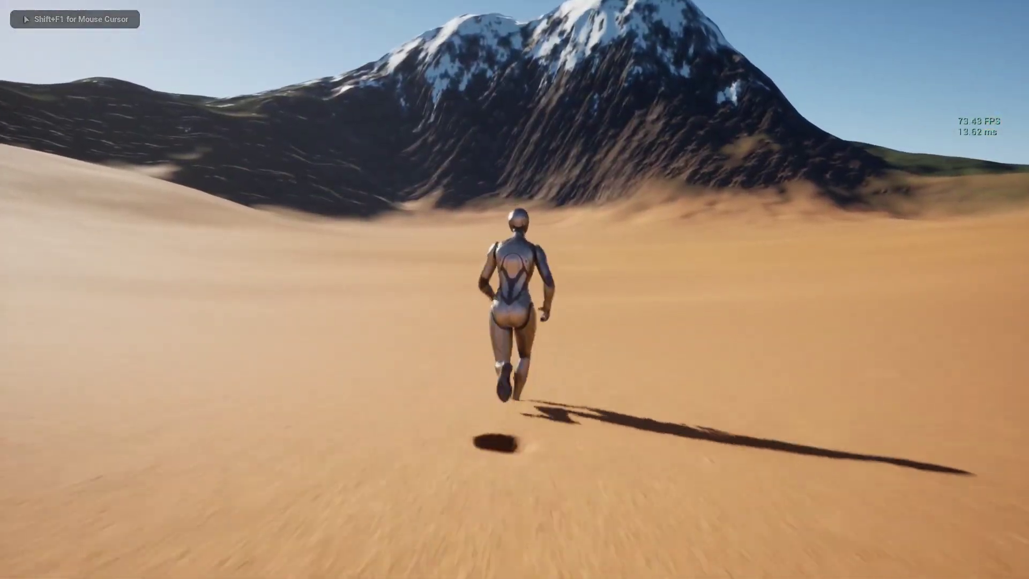
key("s")
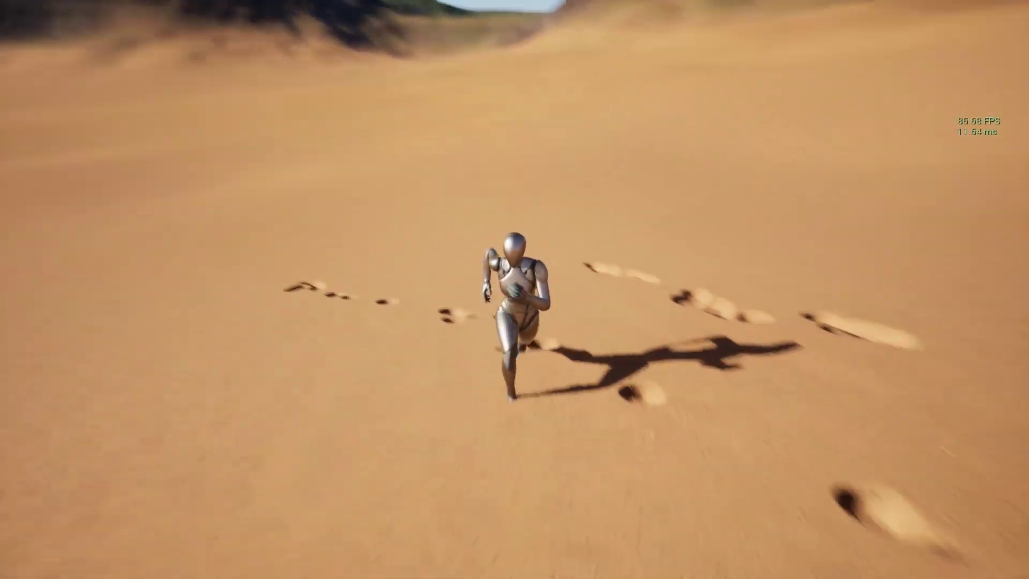
key("w")
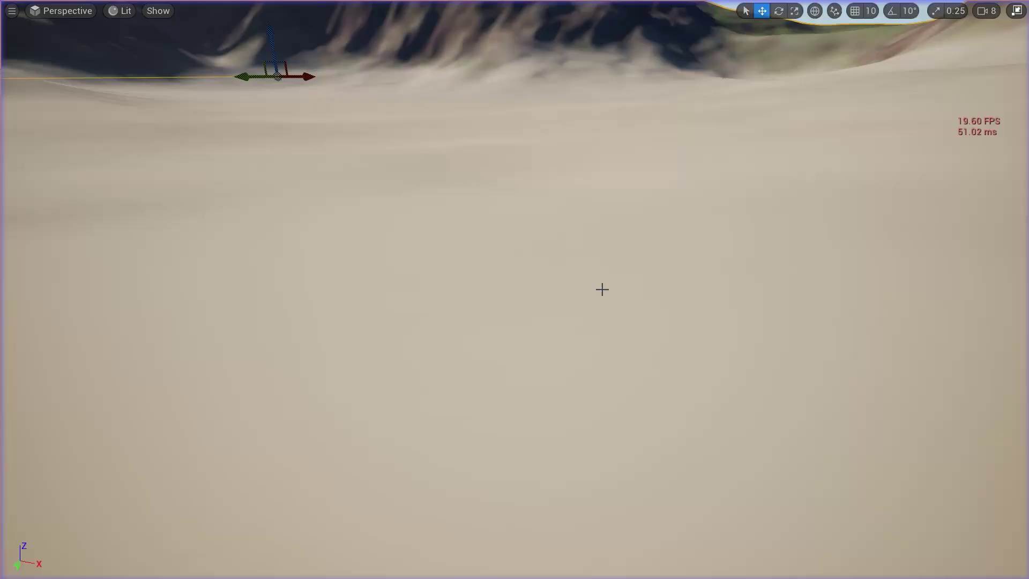
key("F11")
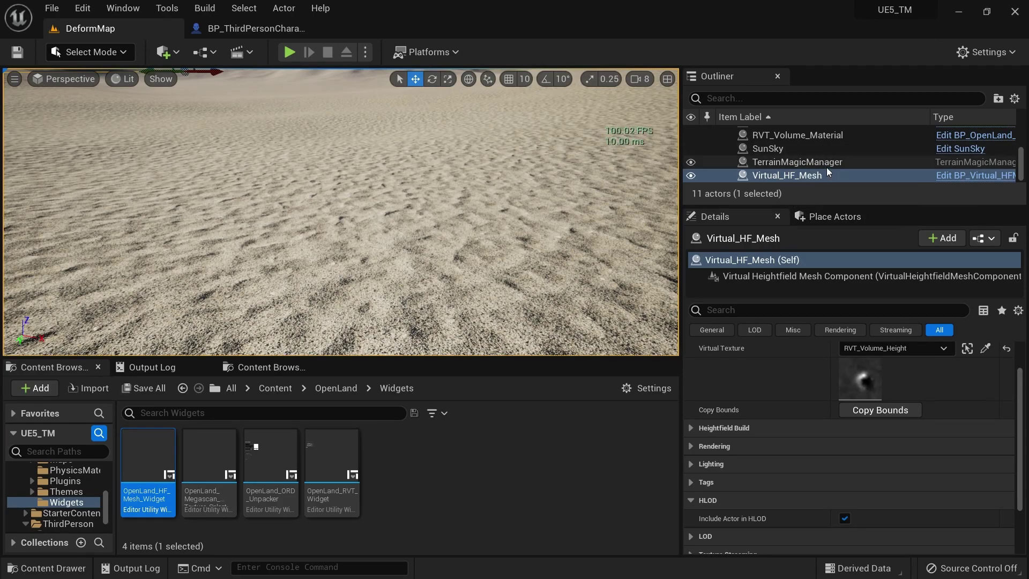
Set the RVTInvalidation Time Threshold of OpenLand_DeformManager to 0.05 and turn on Enable Deform Fading.
scroll(813, 171, "up", 2)
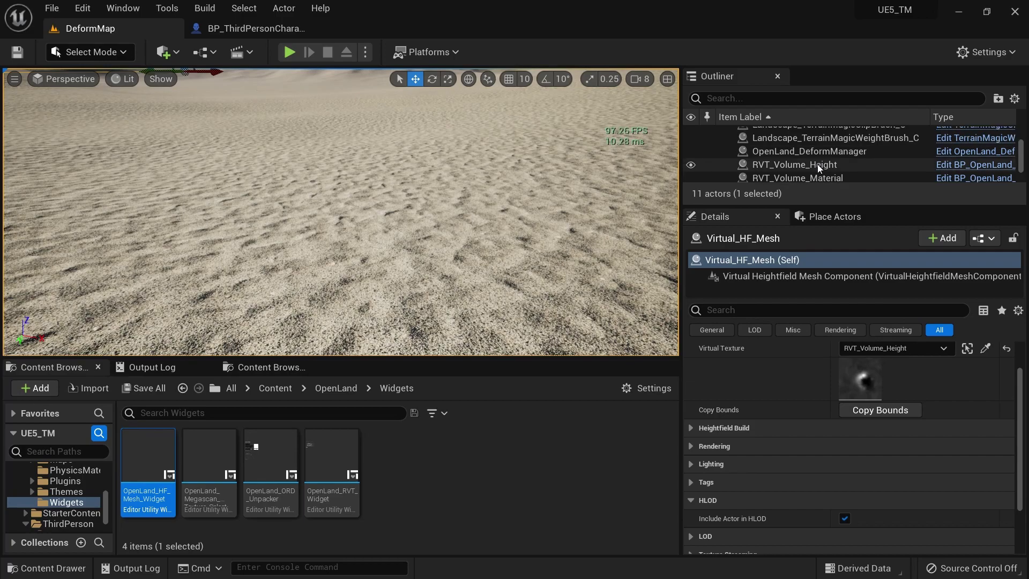
left_click(825, 151)
scroll(865, 514, "down", 3)
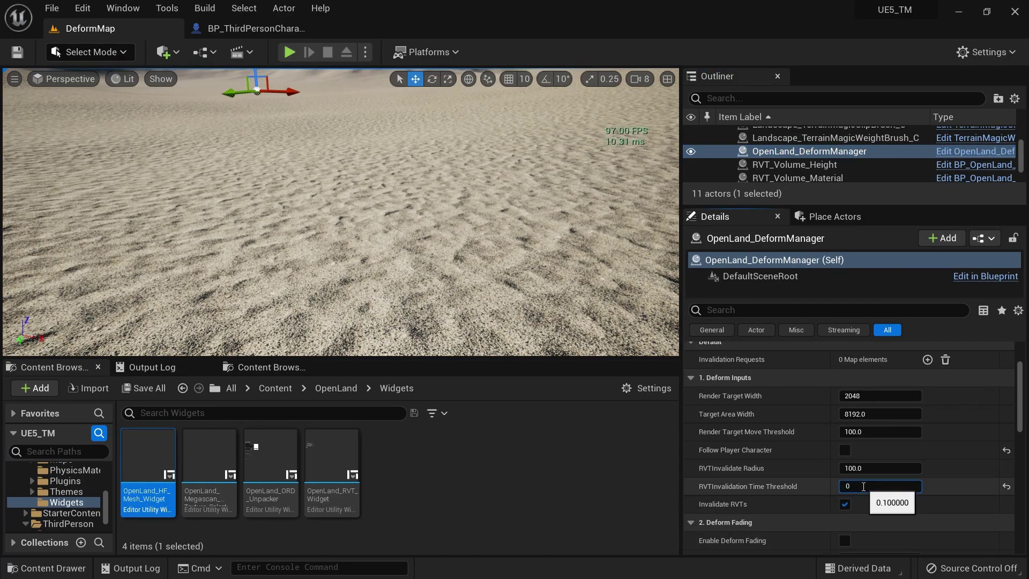
left_click(863, 487)
type("0.05")
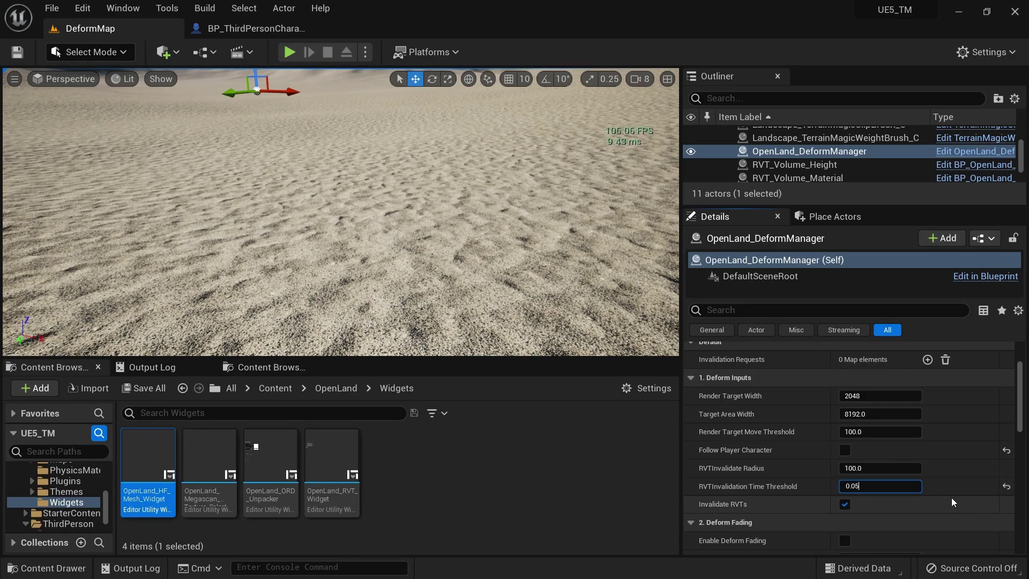
left_click(951, 497)
scroll(845, 513, "down", 2)
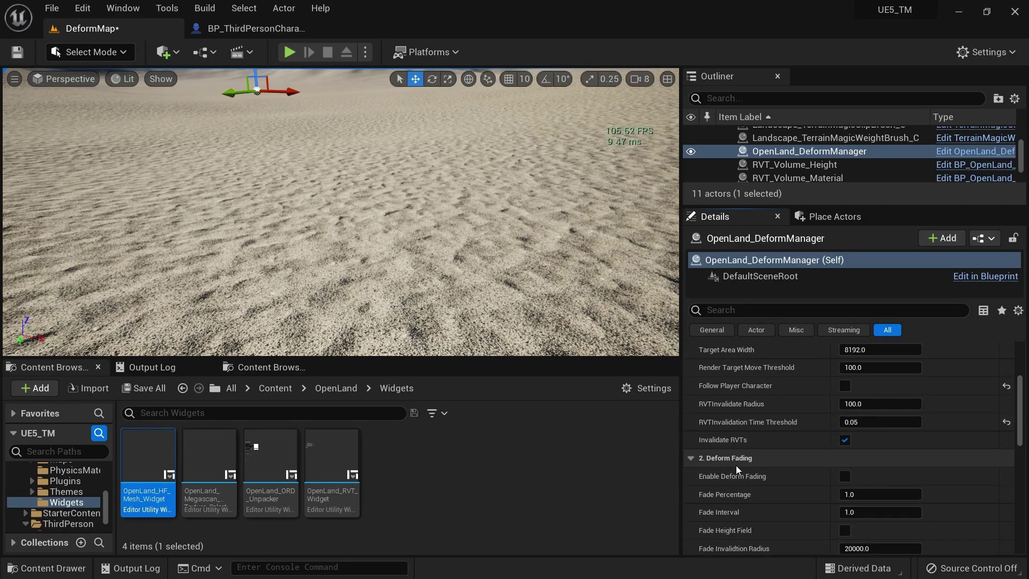
left_click(845, 476)
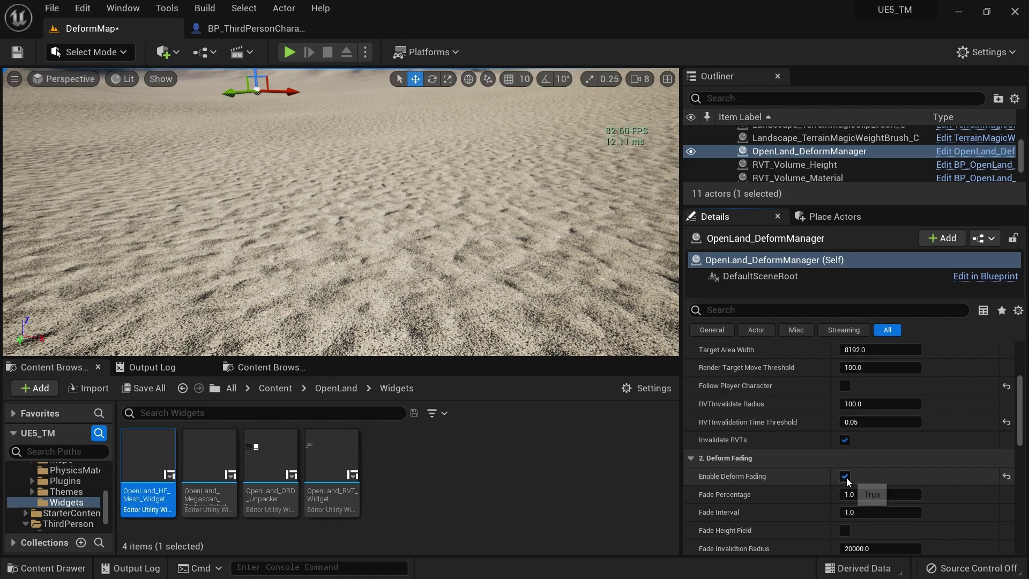
Play the level, run the character back and forth to examine how the footprints fade, and stop the session.
key("alt+p")
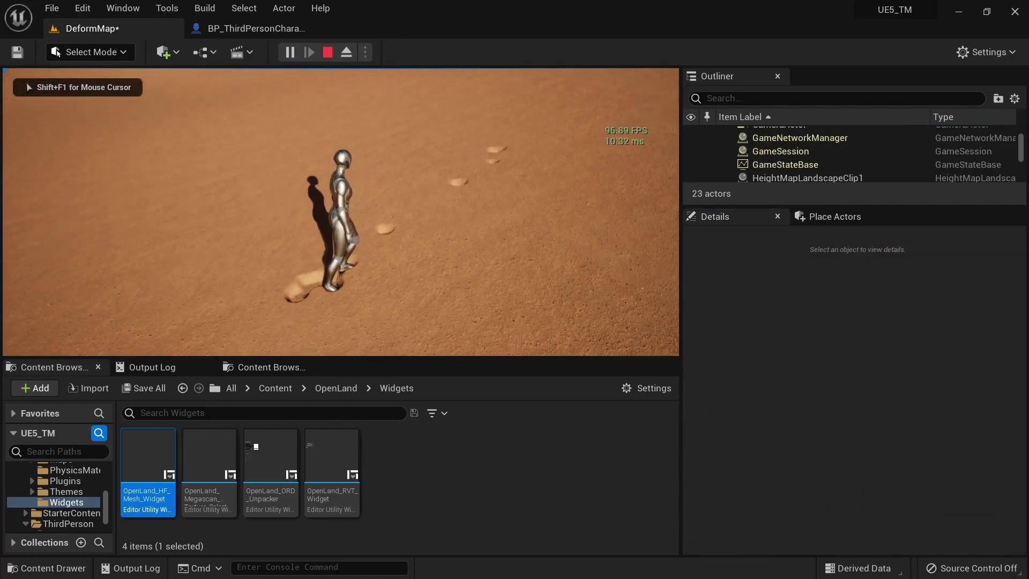
key("s")
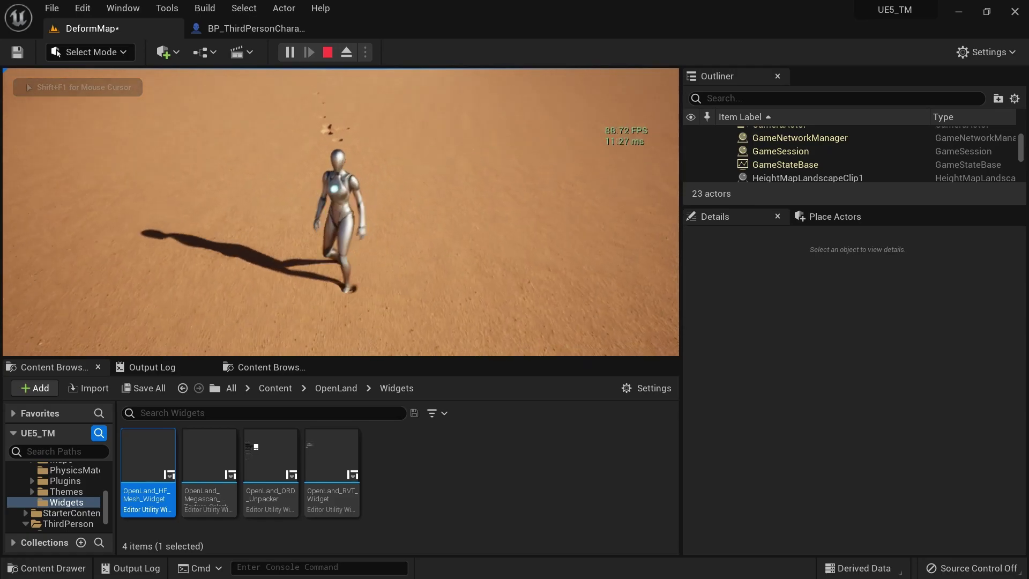
key("w")
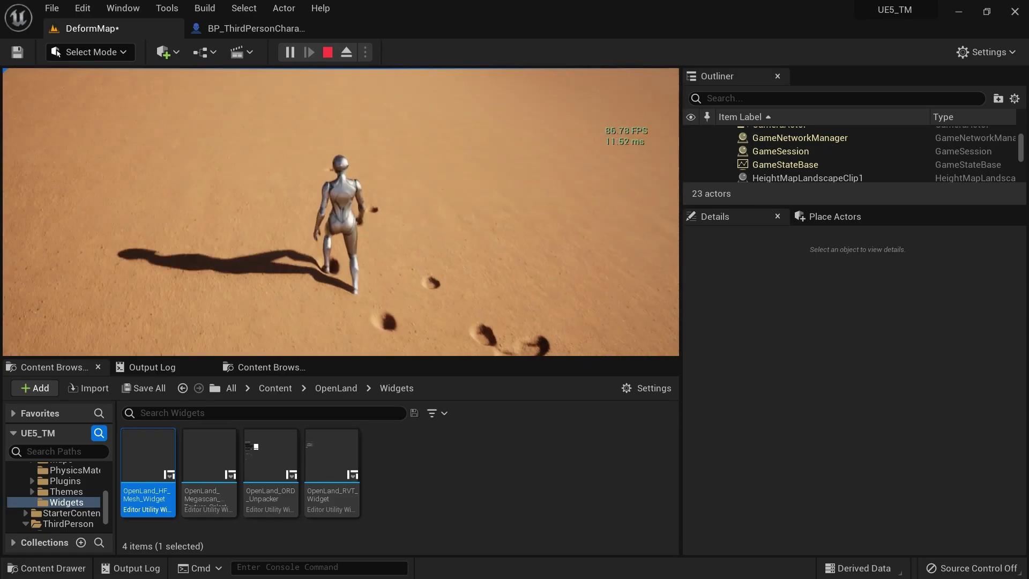
key("d")
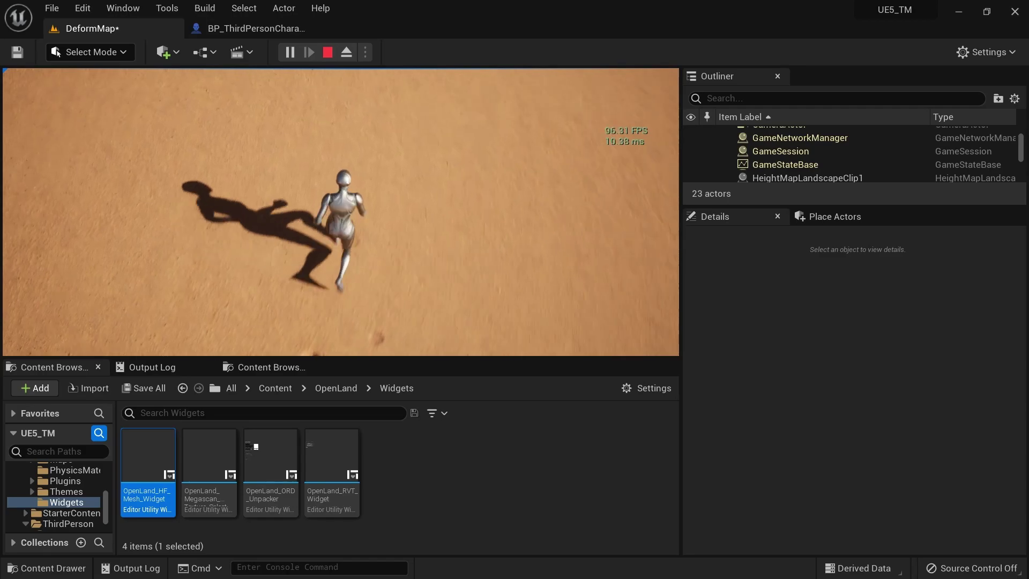
key("s")
key("w")
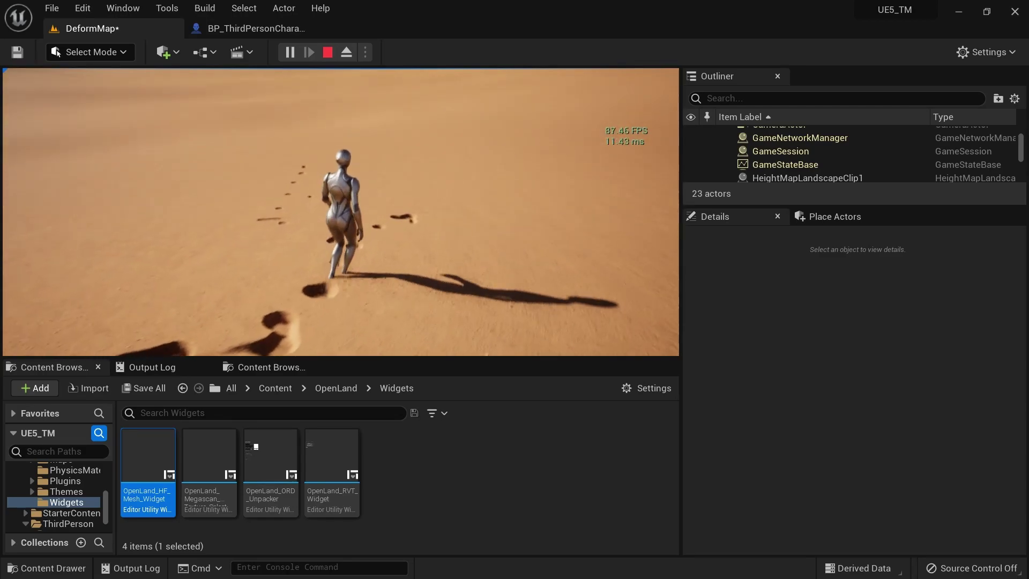
key("s")
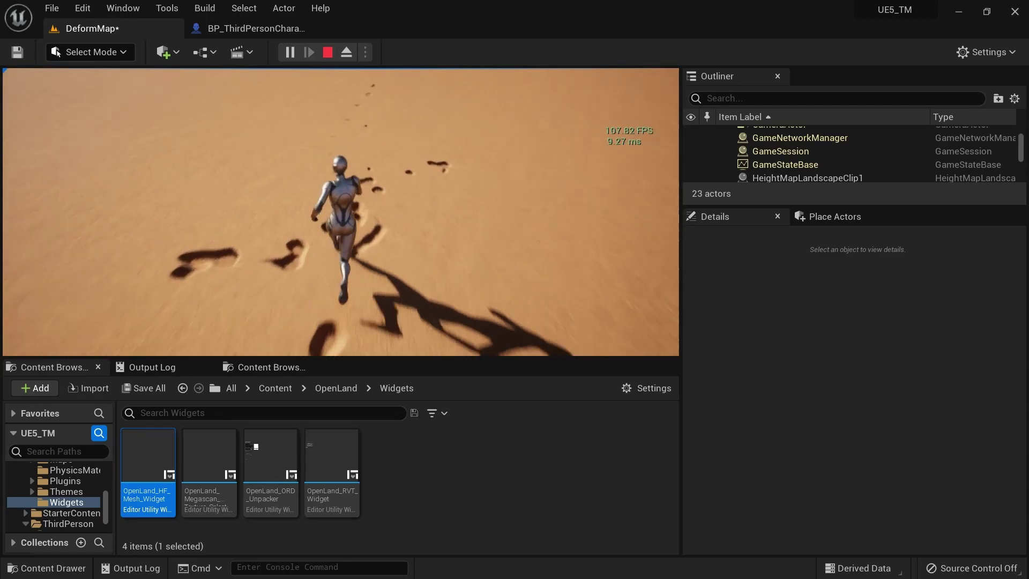
key("s")
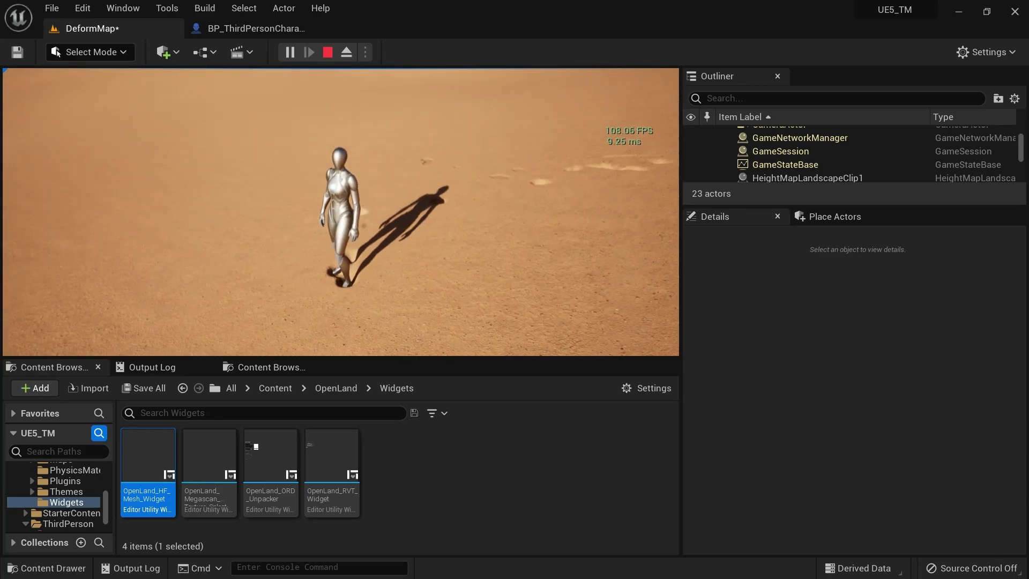
key("Escape")
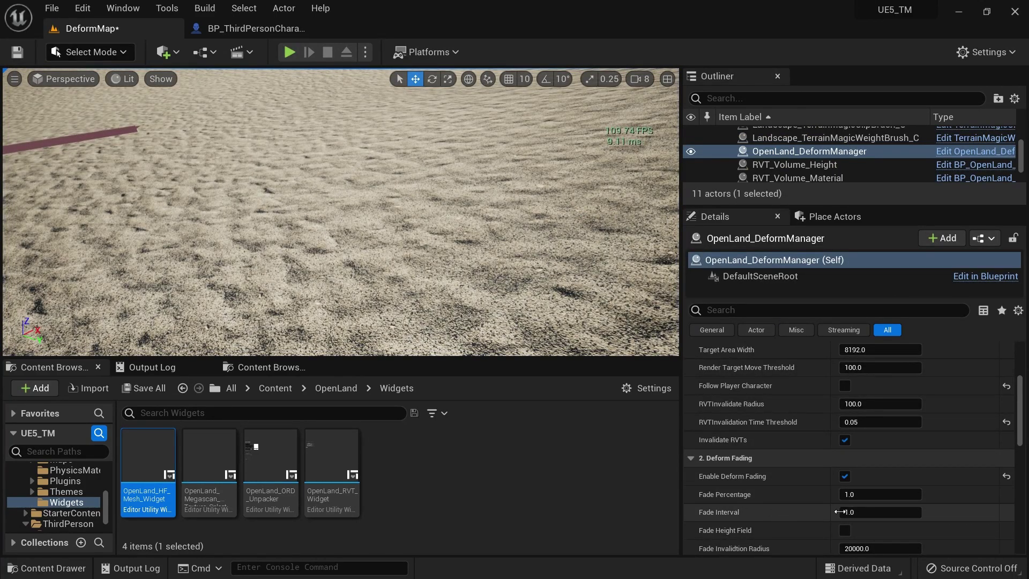
Set the Fade Percentage of OpenLand_DeformManager to 4.0 and save the DeformMap level.
left_click(864, 494)
left_click(558, 320)
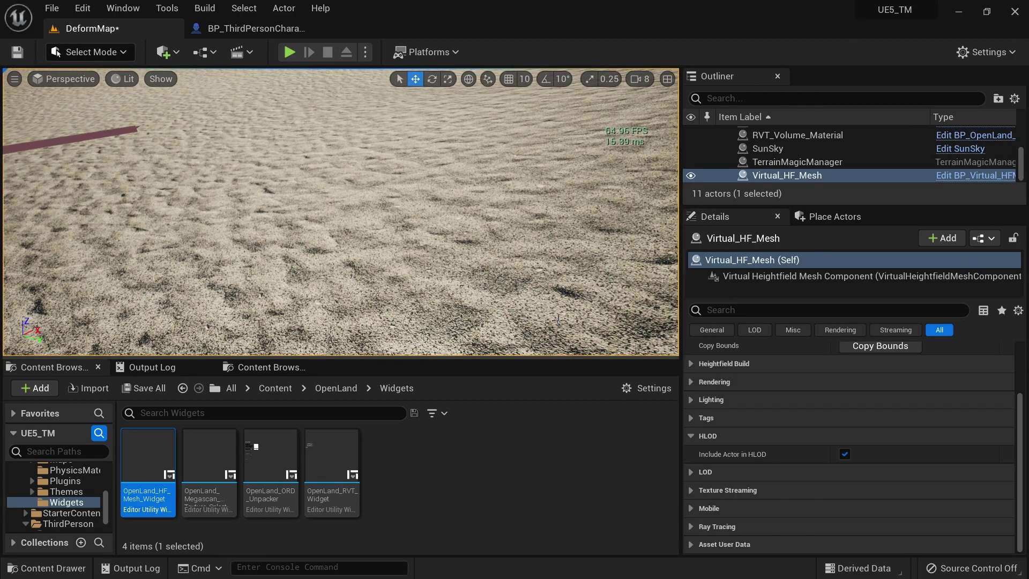
key("ctrl+s")
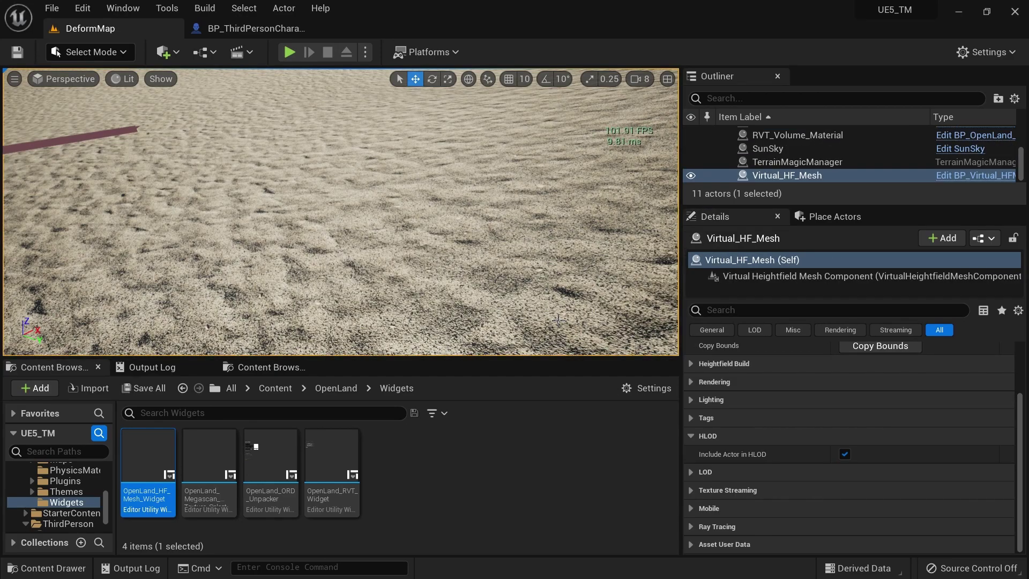
Play the level, run the character across the sand to examine the footprint fading, and stop the session.
key("alt+p")
key("w")
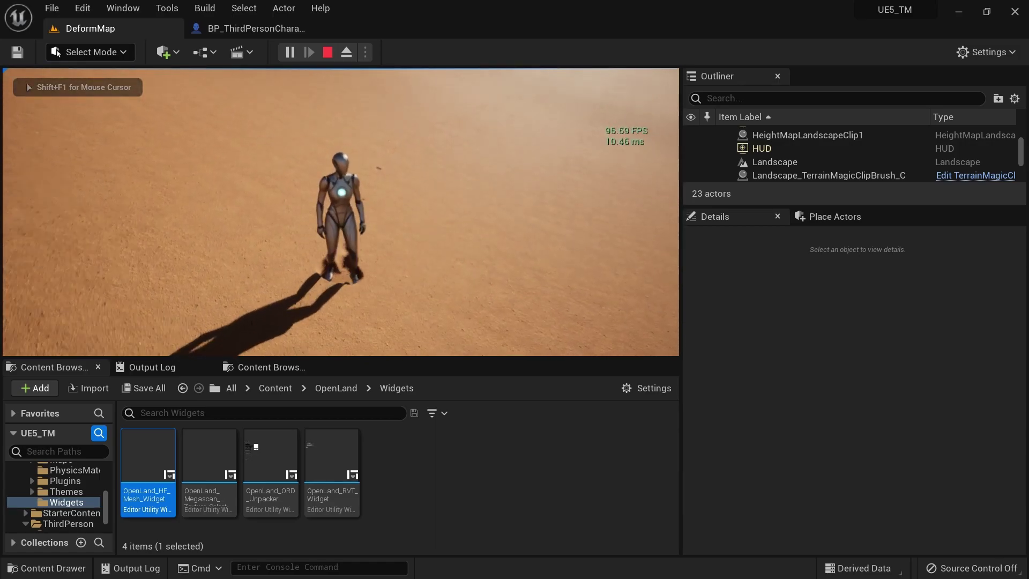
key("s")
key("w")
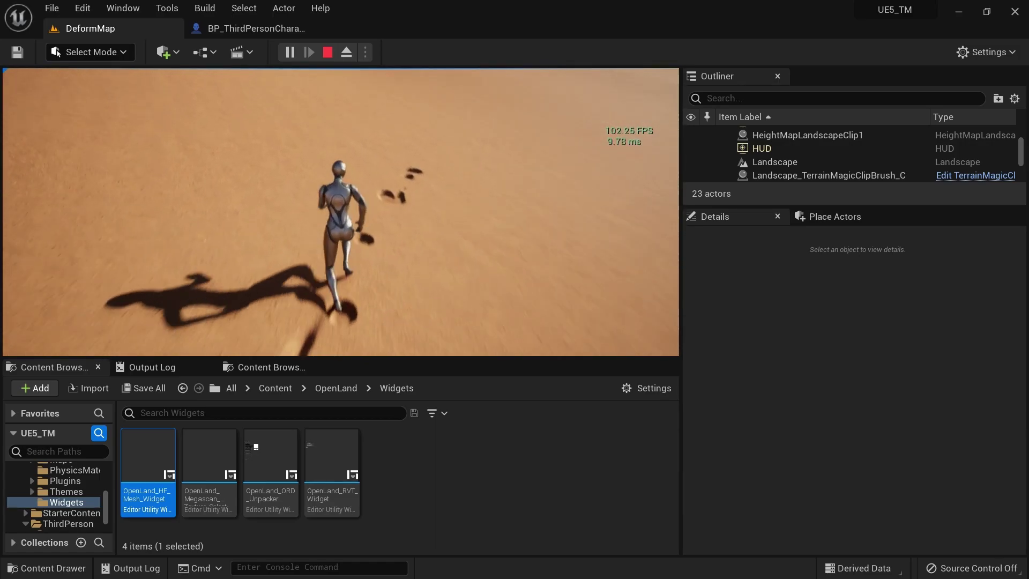
key("s")
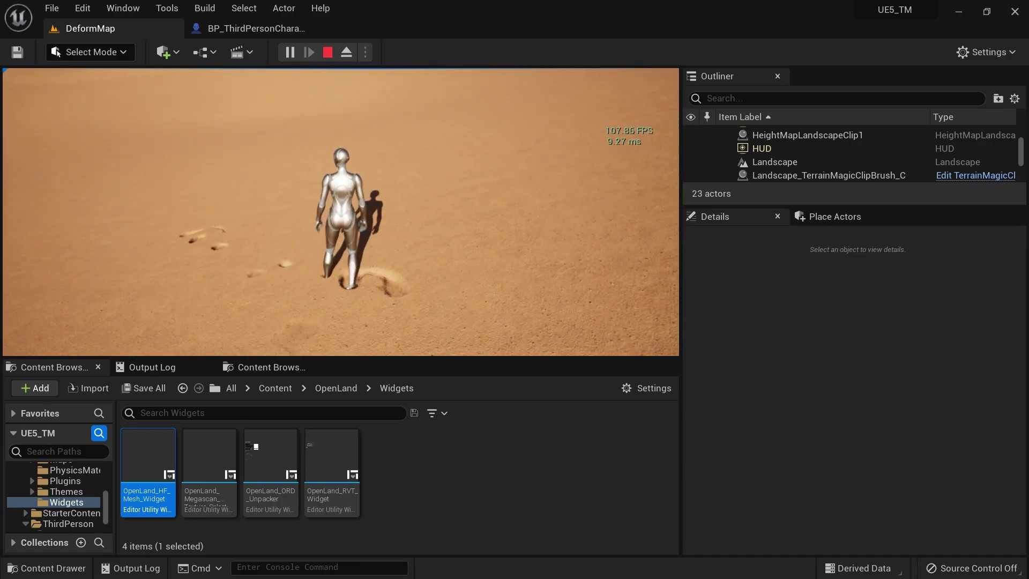
key("s")
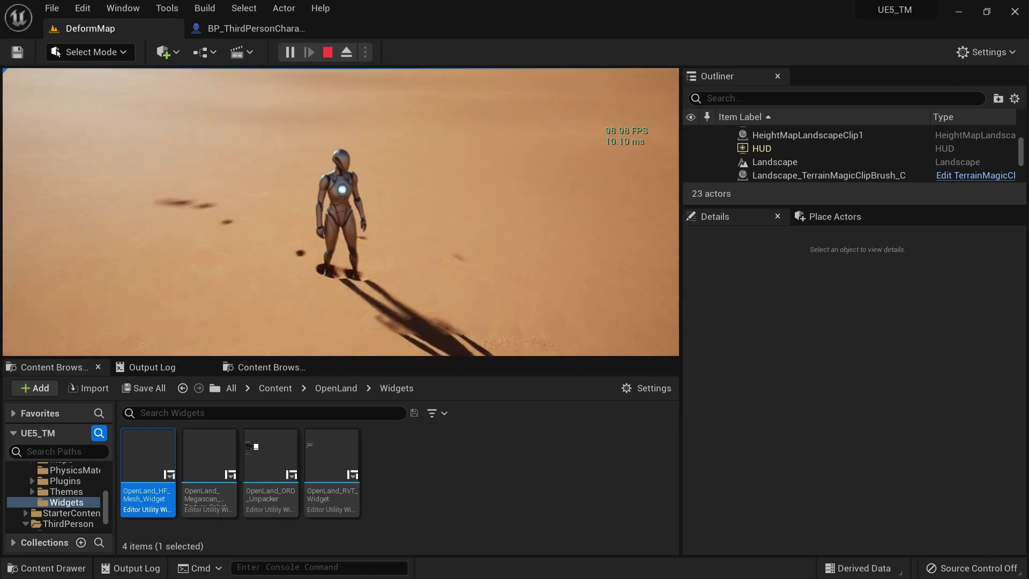
key("Escape")
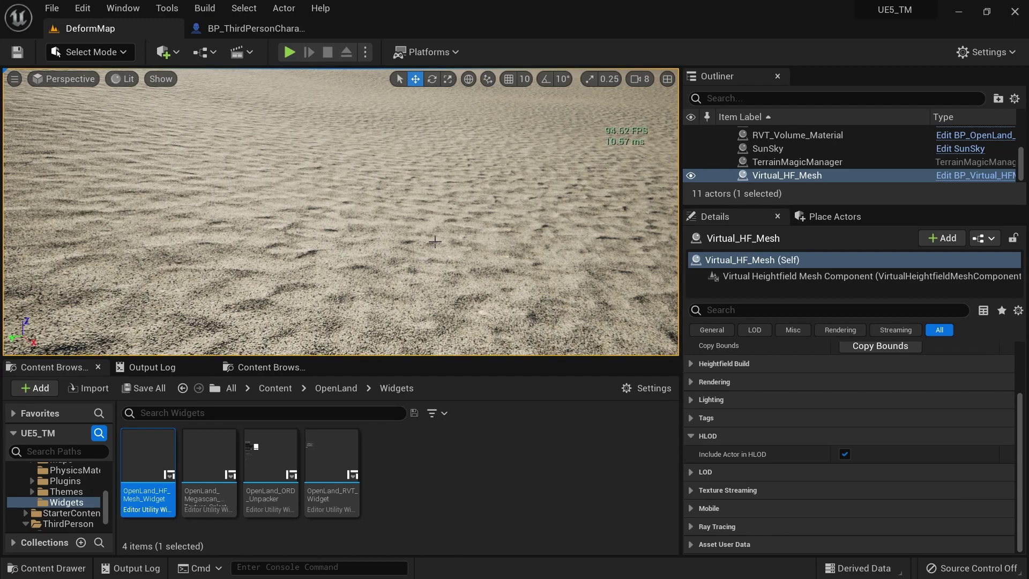
Reselect OpenLand_DeformManager, turn off Enable Deform Fading, and save the level.
mouse_move(435, 241)
right_mouse_down()
mouse_move(432, 207)
mouse_move(423, 218)
mouse_move(431, 230)
right_mouse_up()
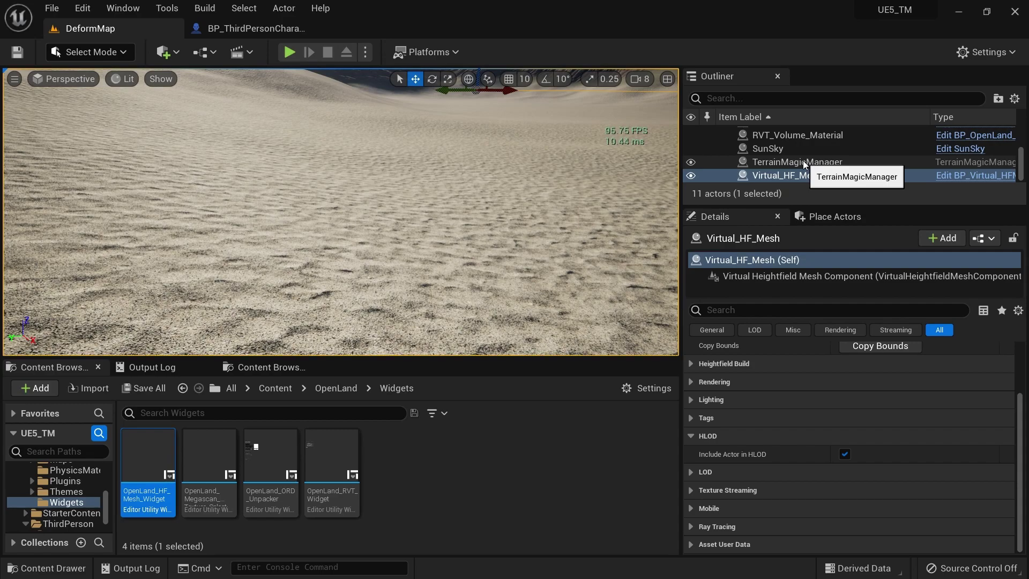
scroll(804, 164, "up", 2)
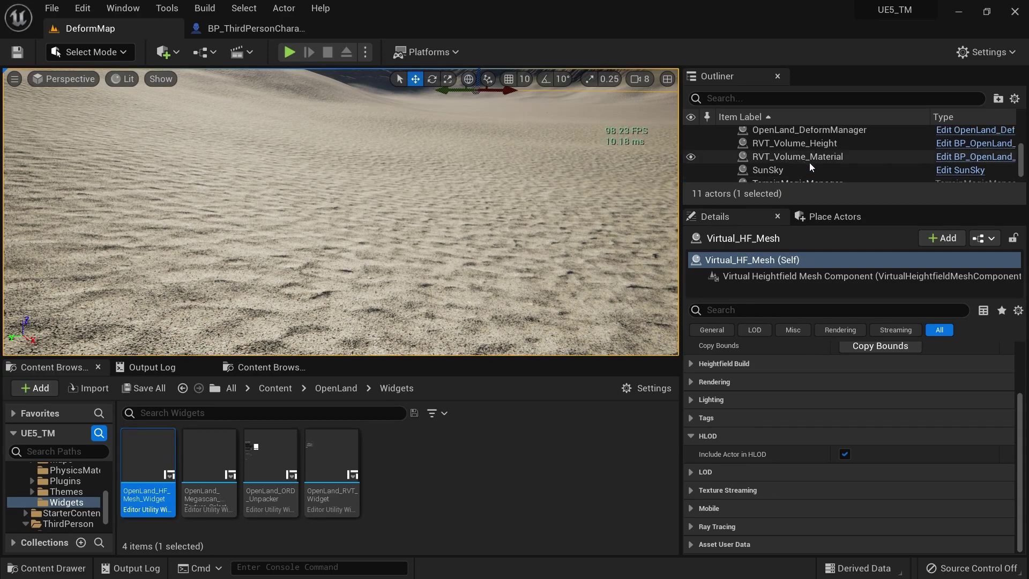
left_click(809, 134)
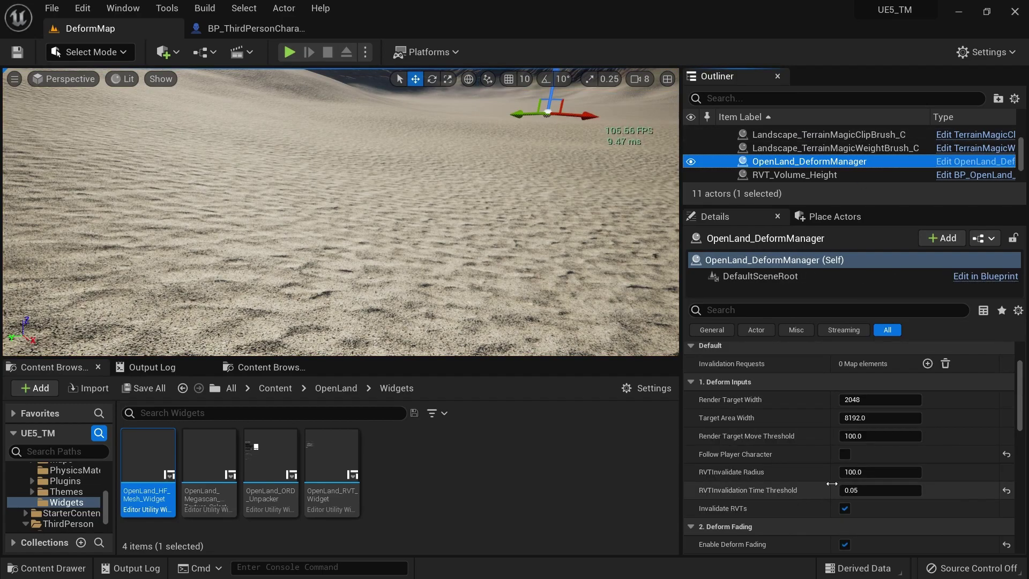
scroll(853, 471, "down", 2)
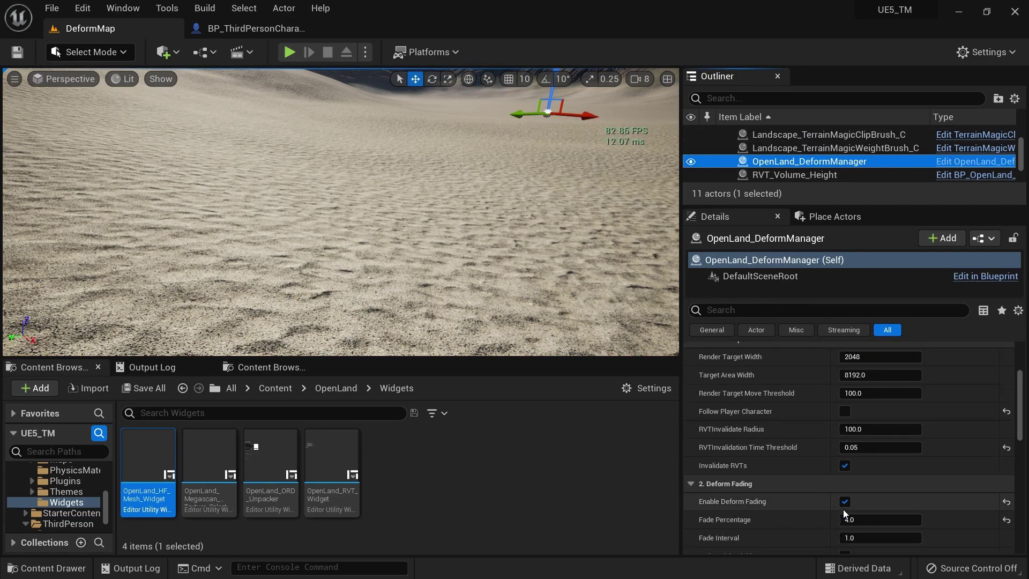
left_click(845, 504)
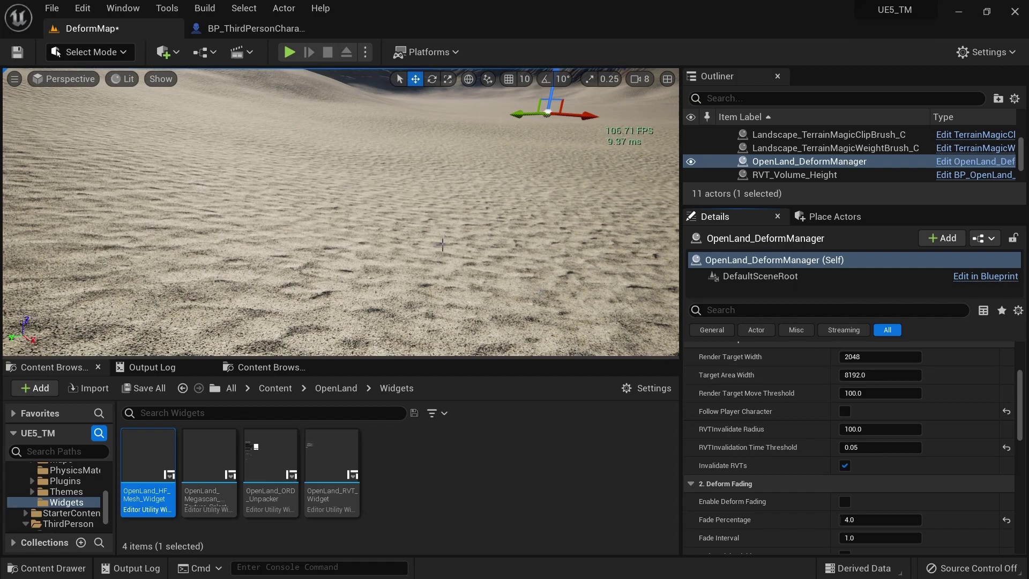
key("ctrl+s")
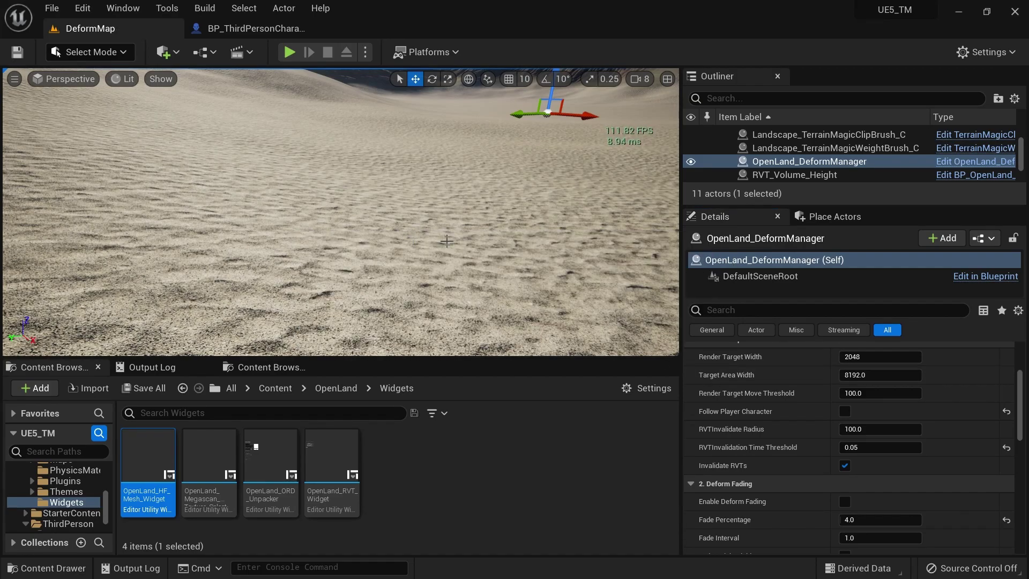
Select the Landscape actor, turn off realtime viewport rendering, and open its landscape material MI_OpenLand_Theme_Default for editing.
scroll(801, 179, "up", 4)
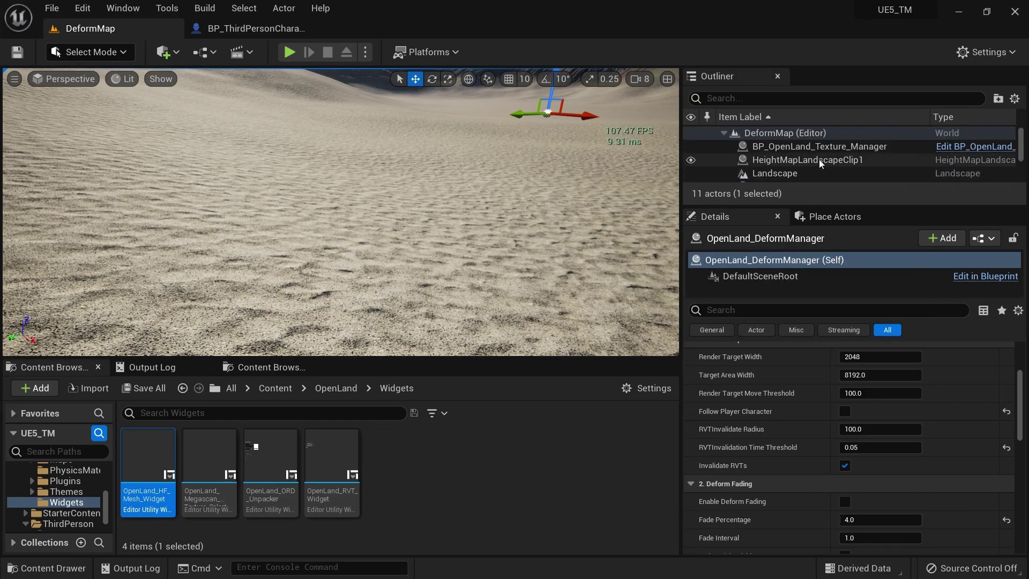
left_click(776, 174)
scroll(860, 479, "down", 5)
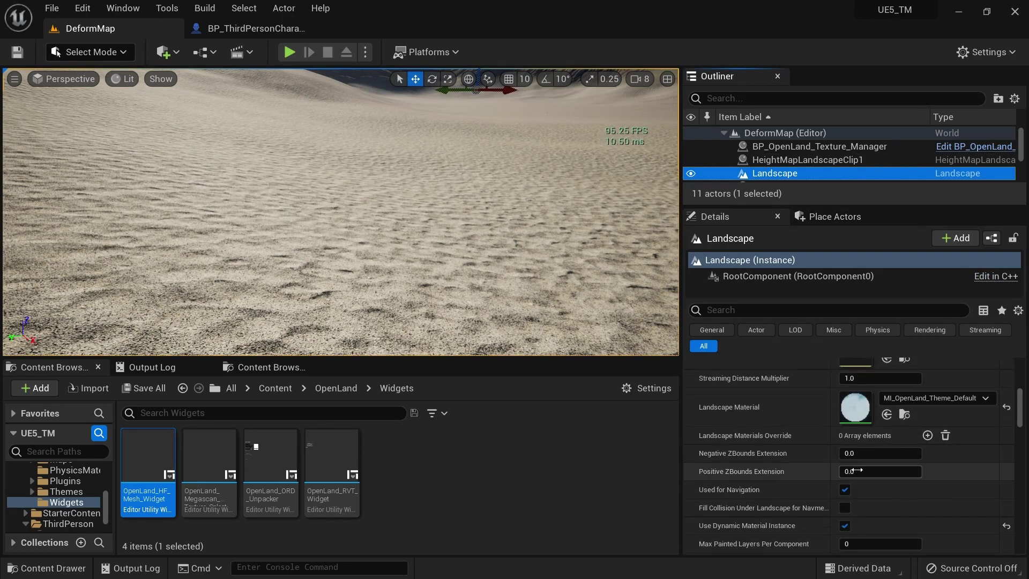
left_click(15, 79)
left_click(80, 130)
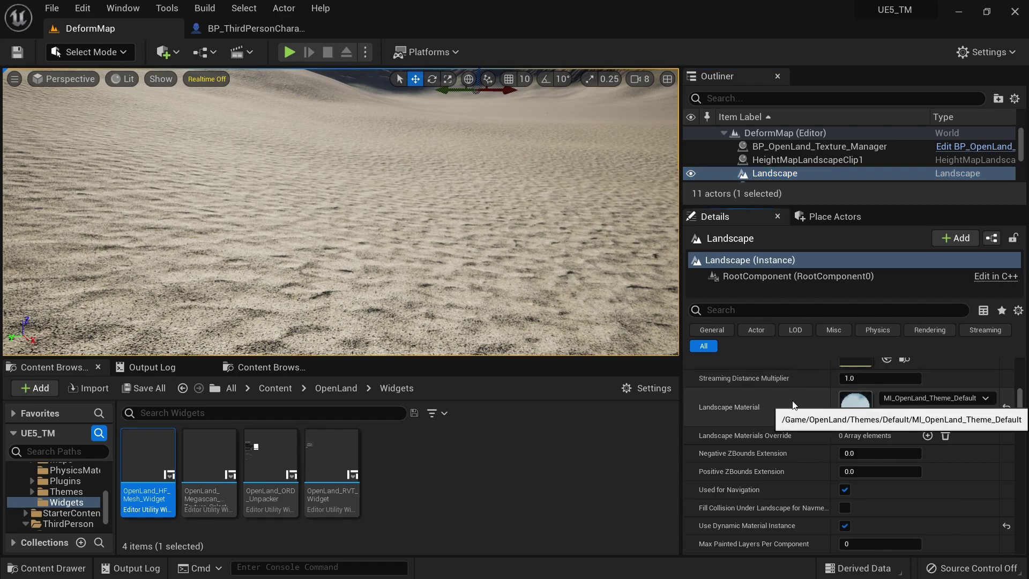
double_click(855, 403)
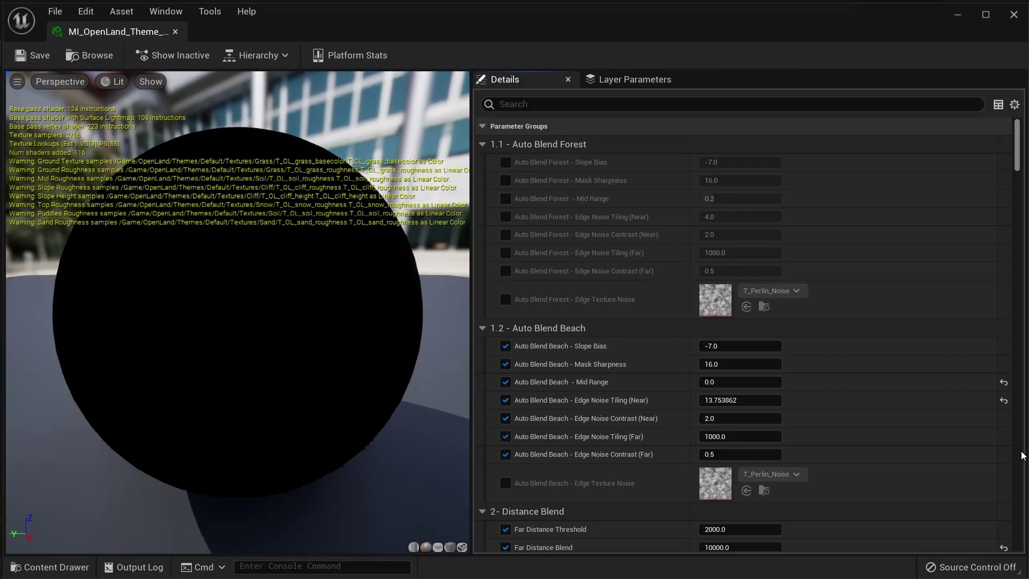
Filter the material instance's parameters by "deform" and dock its editor among the main window's tabs beside DeformMap.
left_click(533, 105)
type("deform")
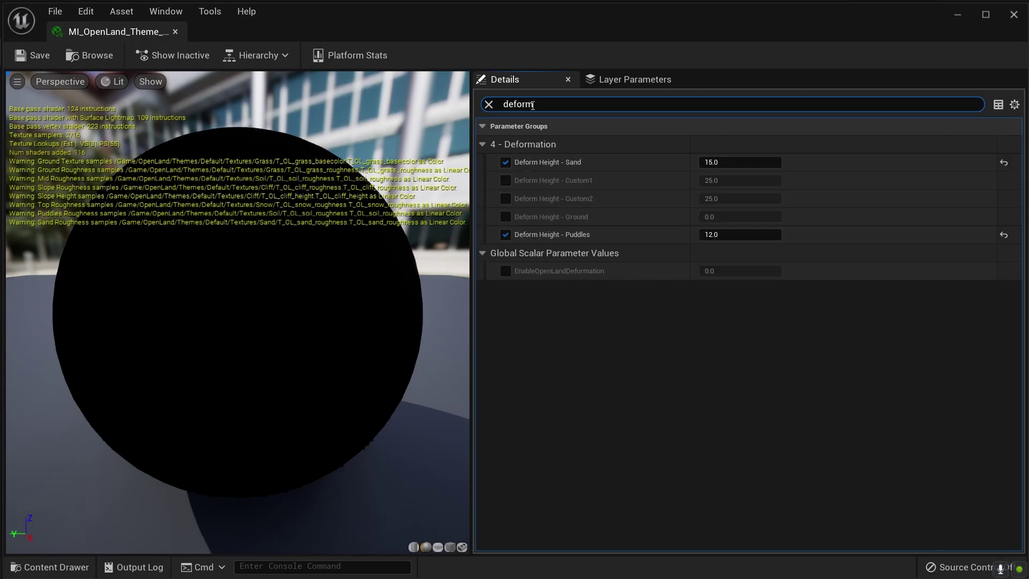
left_click_drag(114, 32, 315, 33)
left_click(86, 30)
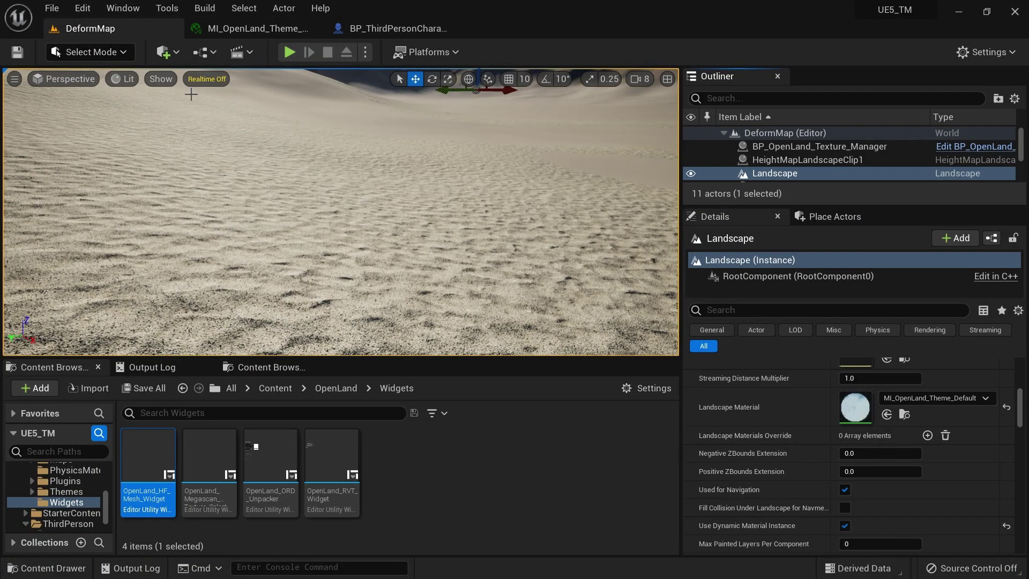
Review the deform height parameters of the material instance and check the sand footprints in a brief play test.
left_click(244, 33)
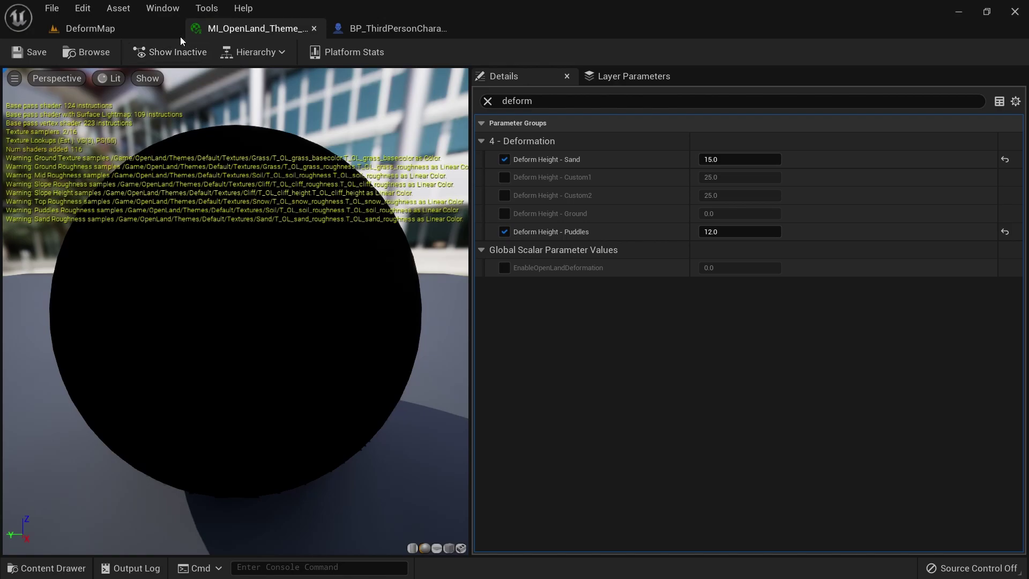
left_click(120, 26)
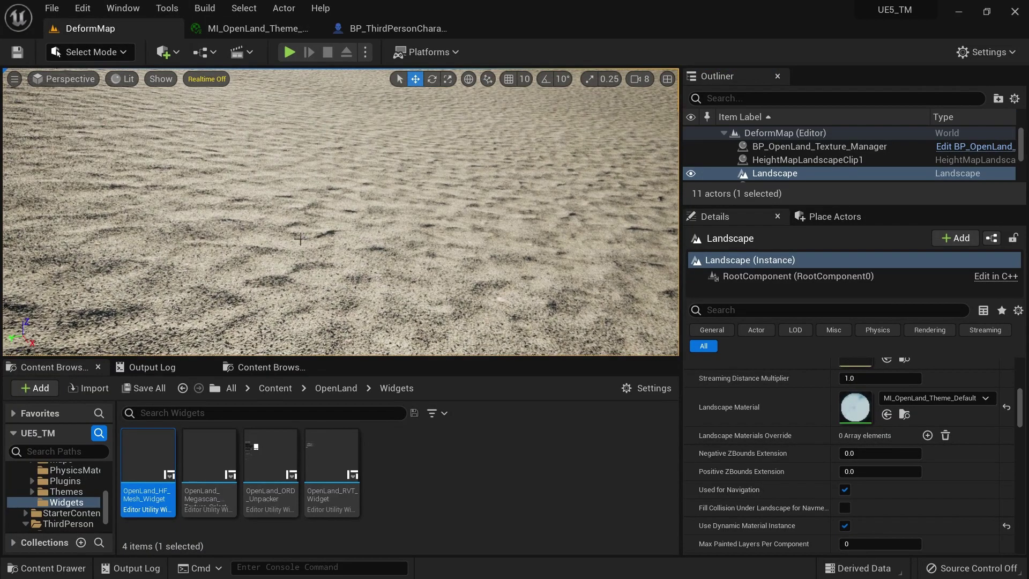
key("alt+p")
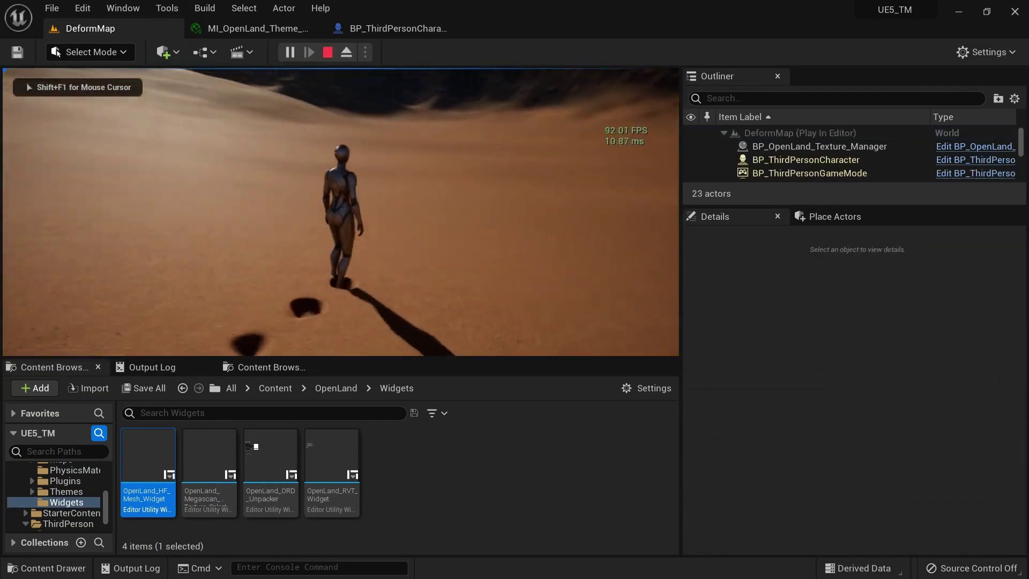
key("Escape")
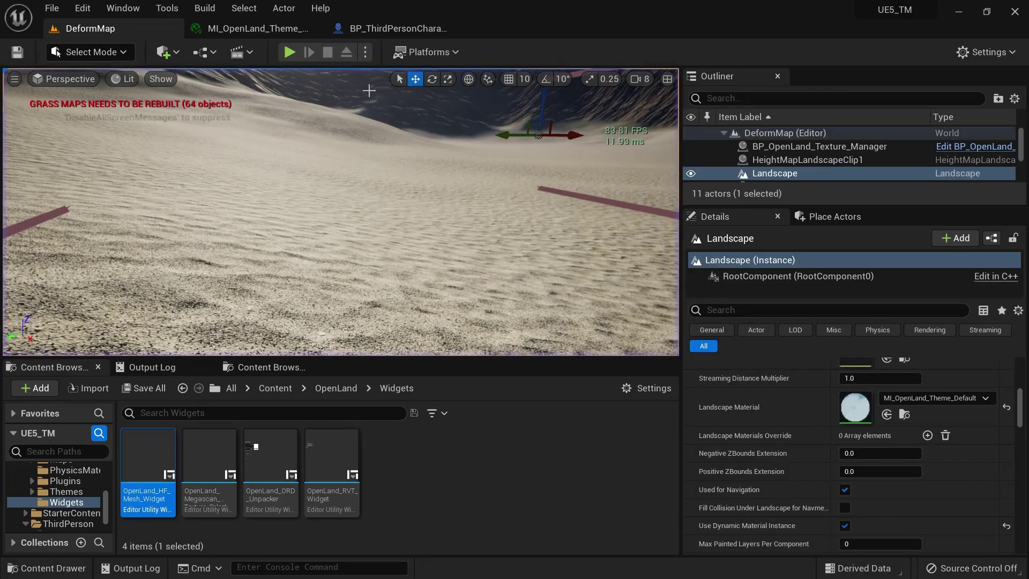
left_click(375, 29)
left_click(269, 34)
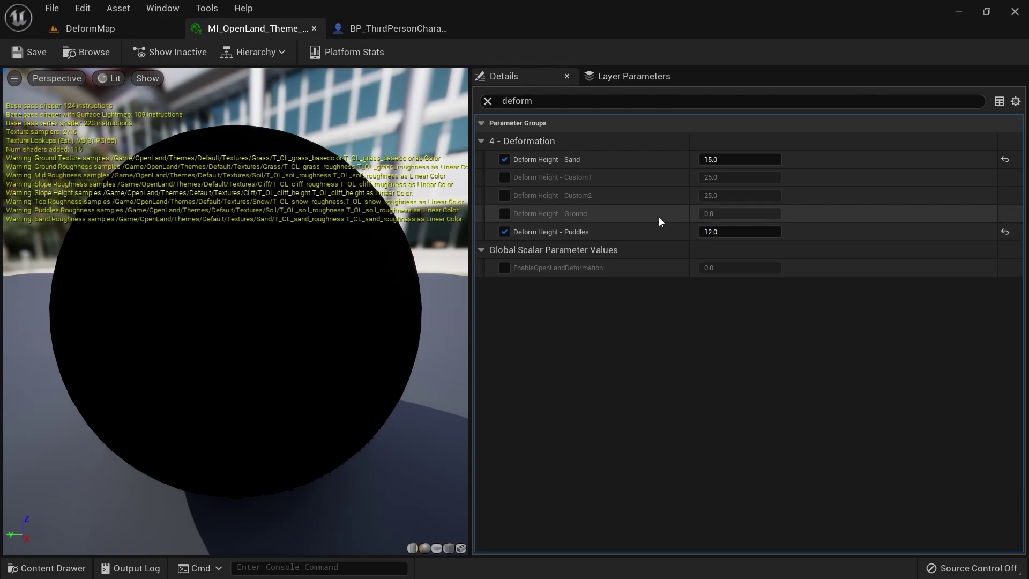
Play the DeformMap level, run the character over the grass and sand to compare their footprints, and stop the session.
left_click(117, 25)
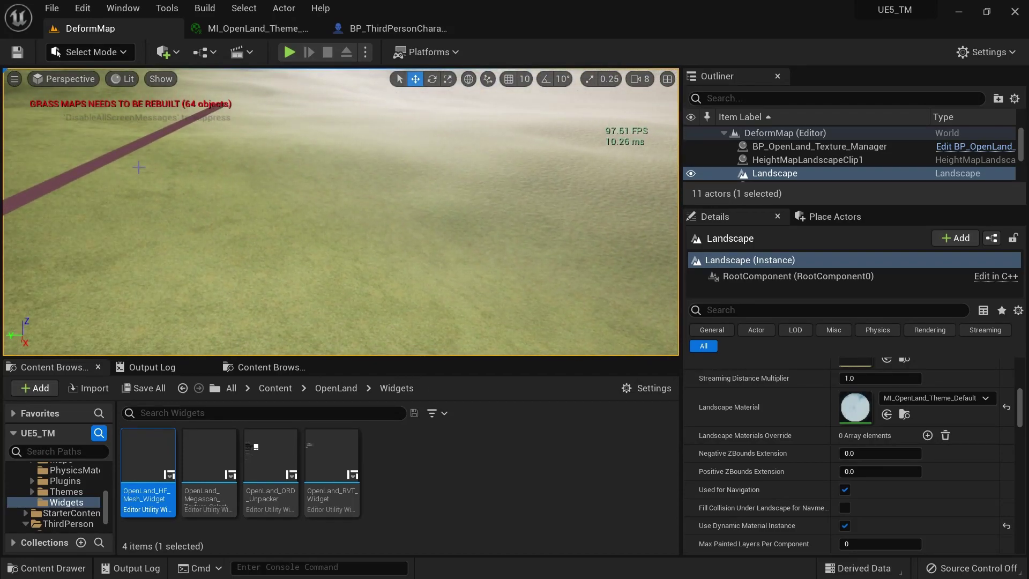
key("alt+p")
key("w")
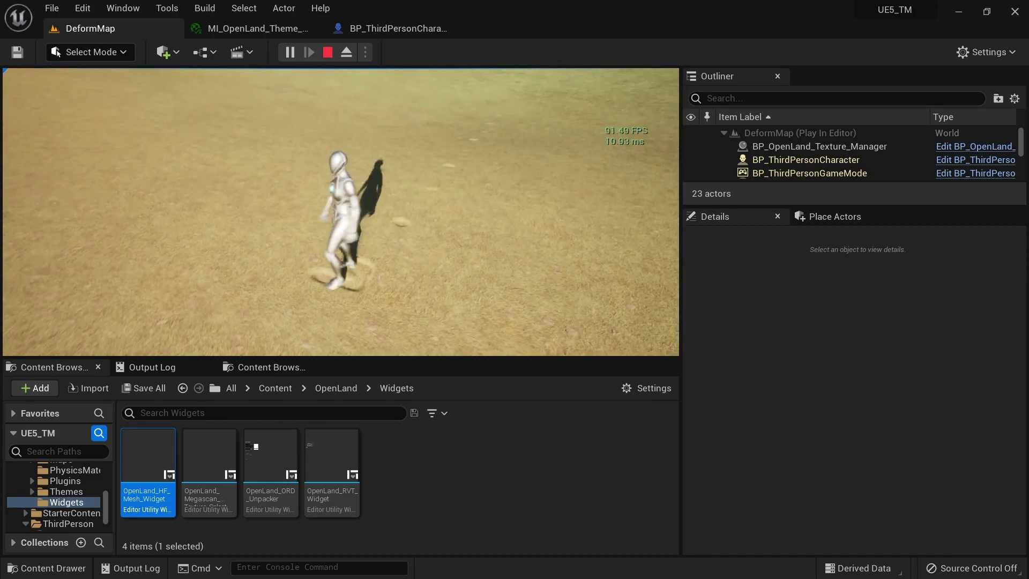
key("s")
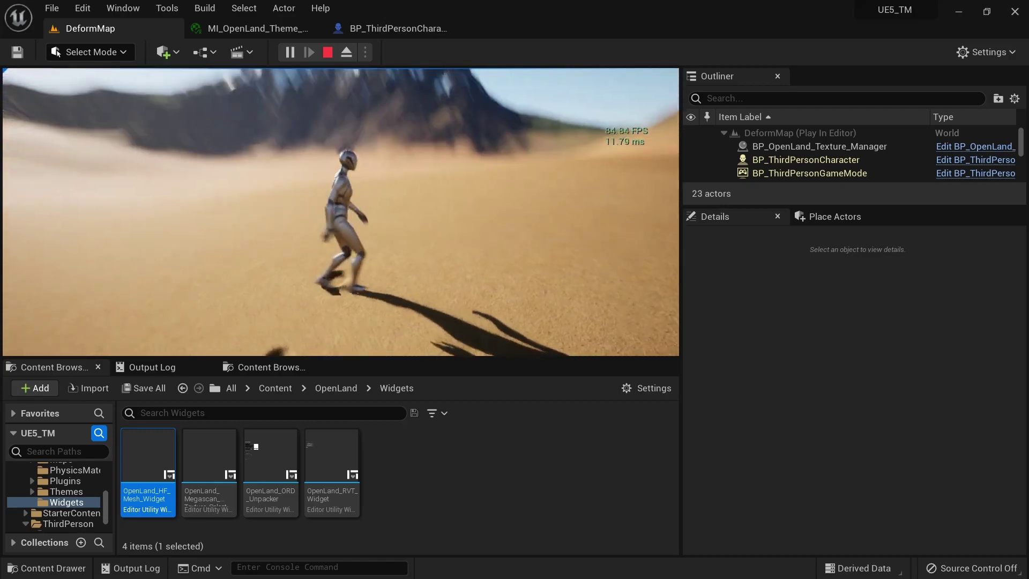
key("Escape")
right_click_drag(301, 262, 193, 220)
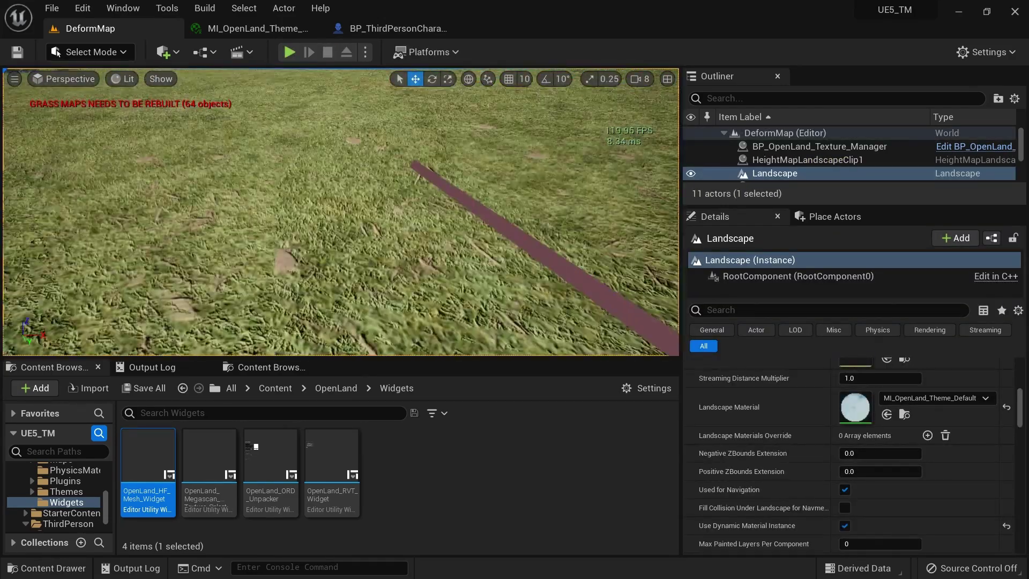
Enable the Deform Height - Ground parameter in MI_OpenLand_Theme_Default, set it to 20, and save the material instance.
left_click(278, 32)
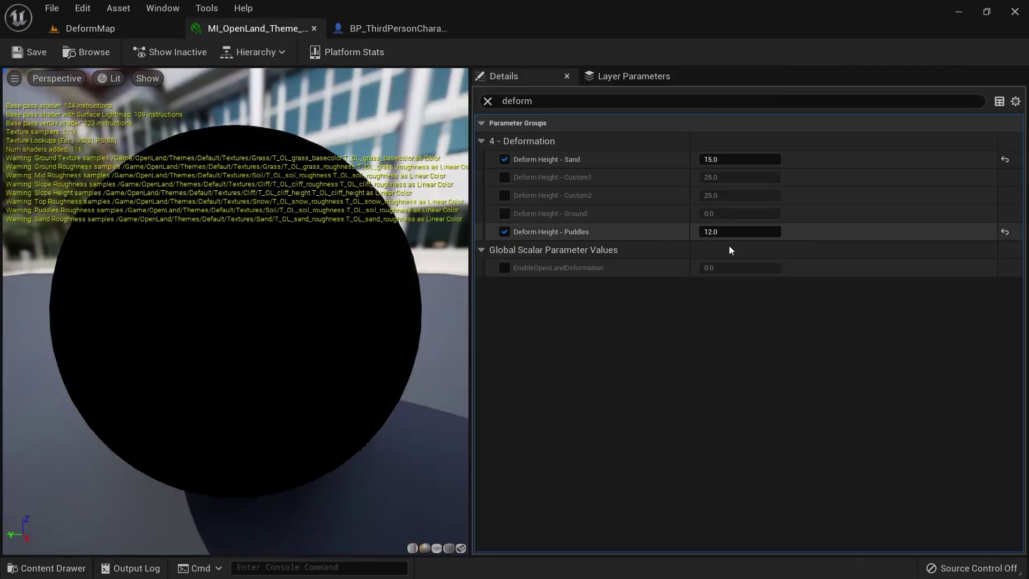
left_click(504, 214)
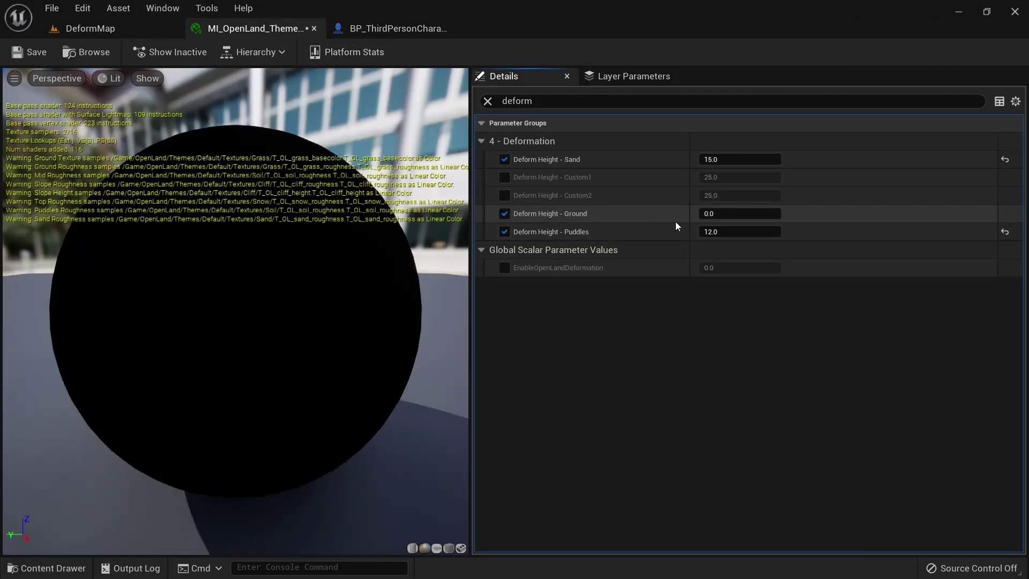
left_click(740, 213)
type("20")
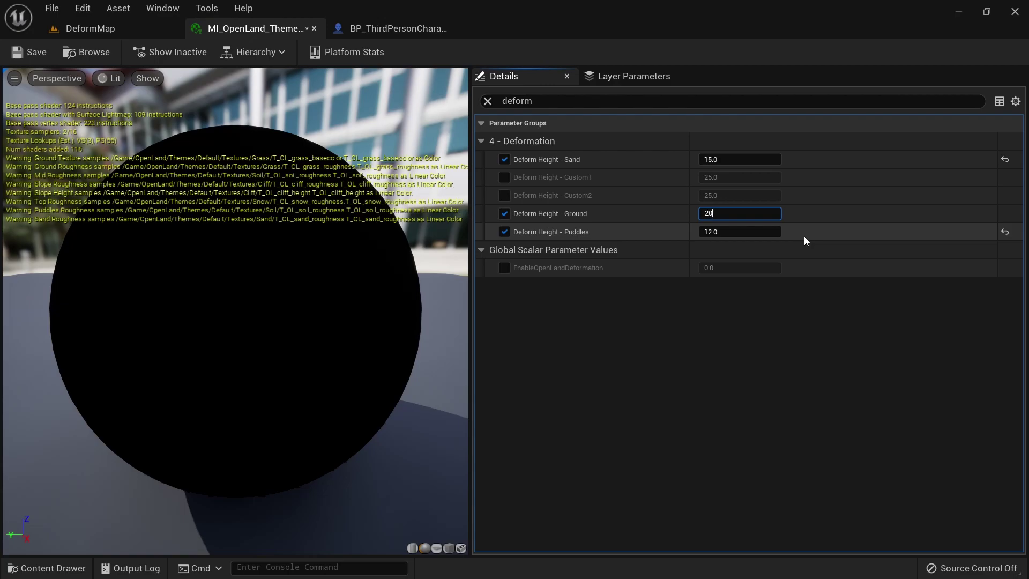
left_click(767, 350)
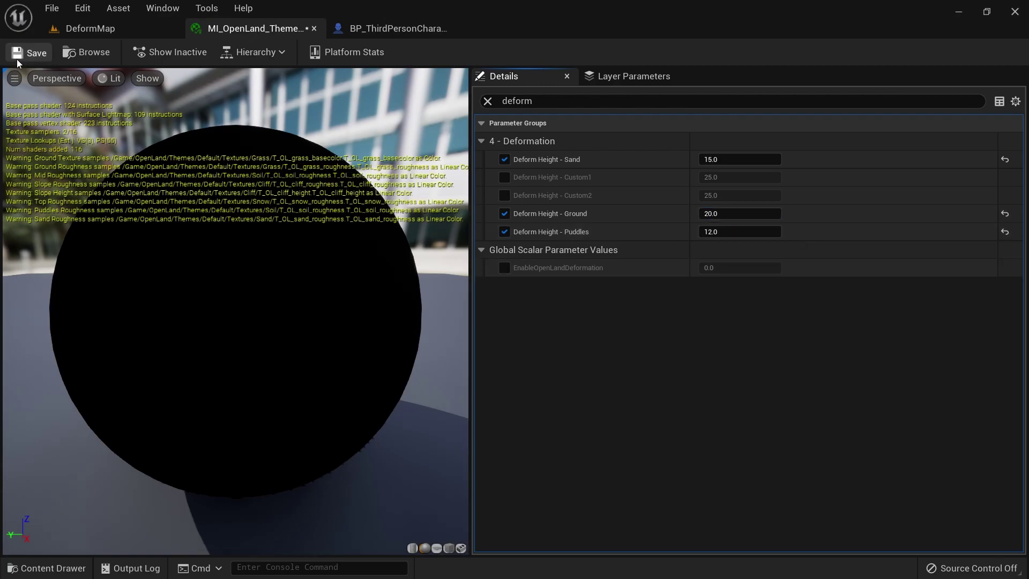
Play the DeformMap level, run the character across the grass to check the ground footprints, and stop the session.
left_click(88, 32)
key("alt+p")
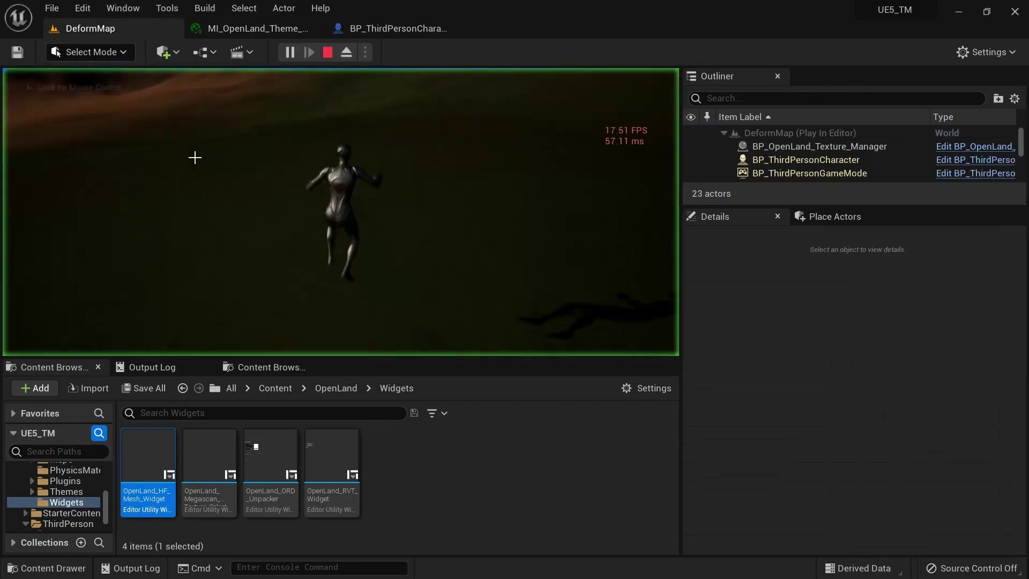
key("w")
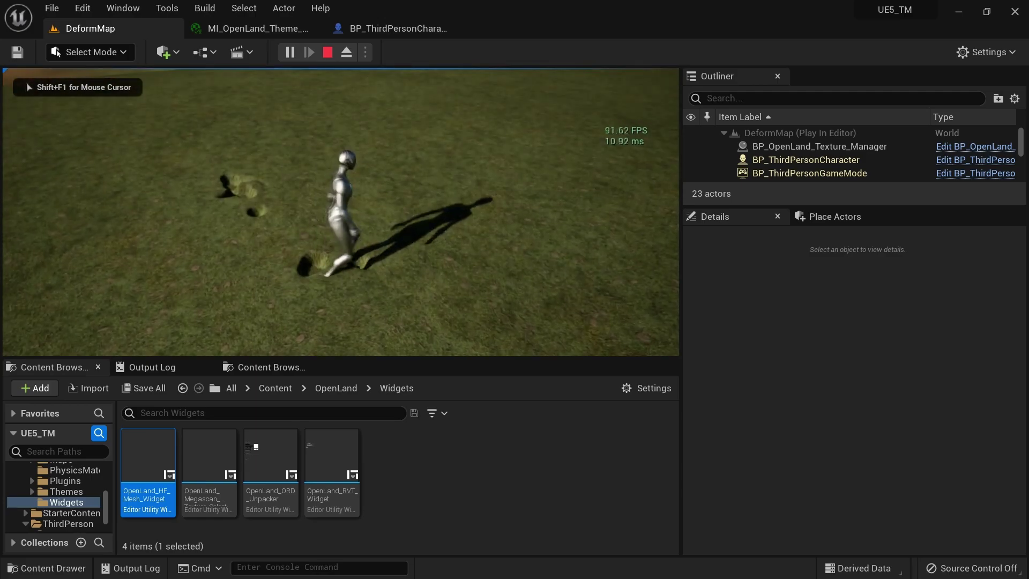
key("s")
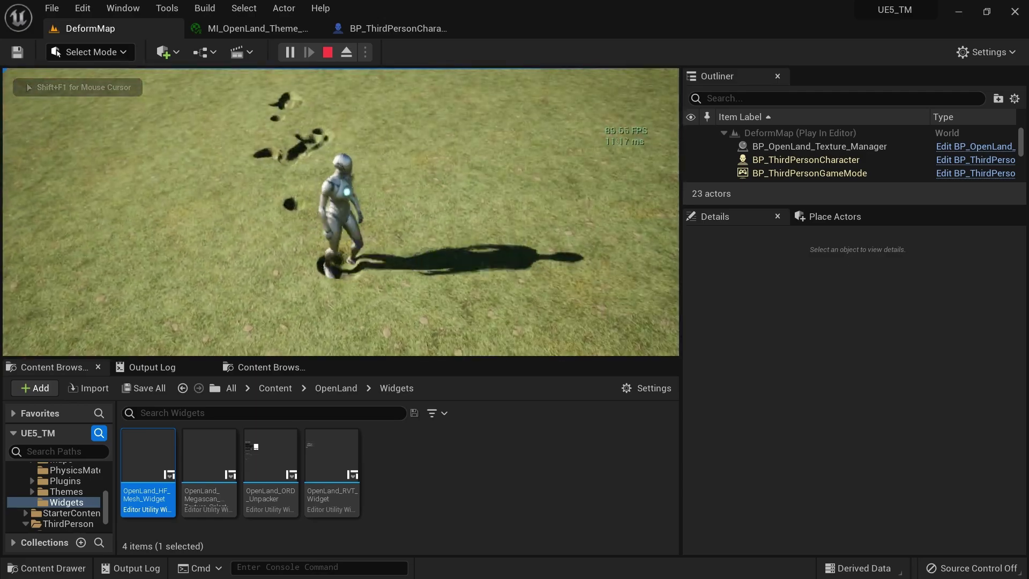
key("a")
key("w")
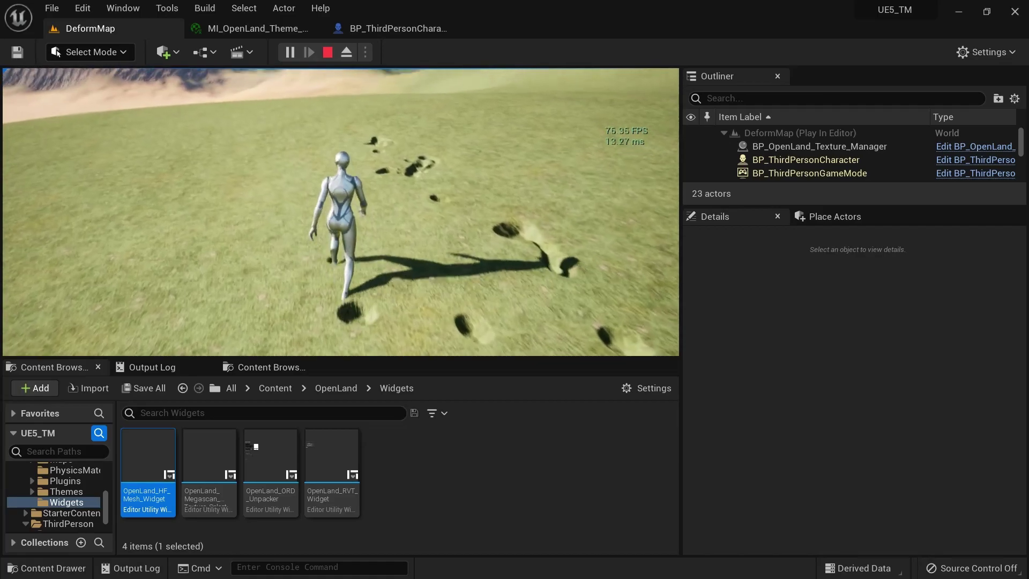
key("a")
key("s")
key("Escape")
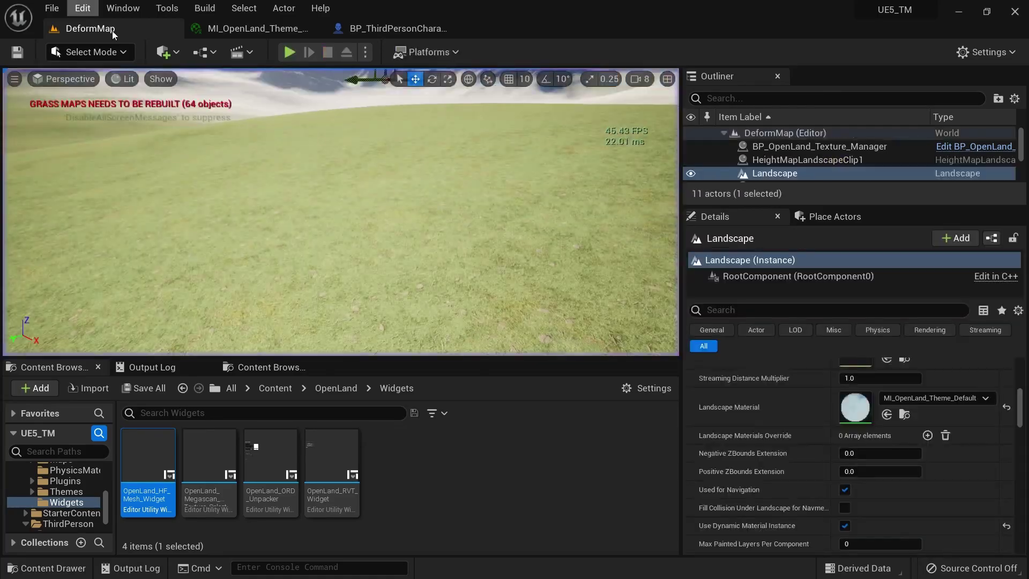
Set Deform Height - Puddles to 2 in MI_OpenLand_Theme_Default.
left_click(397, 29)
left_click(257, 28)
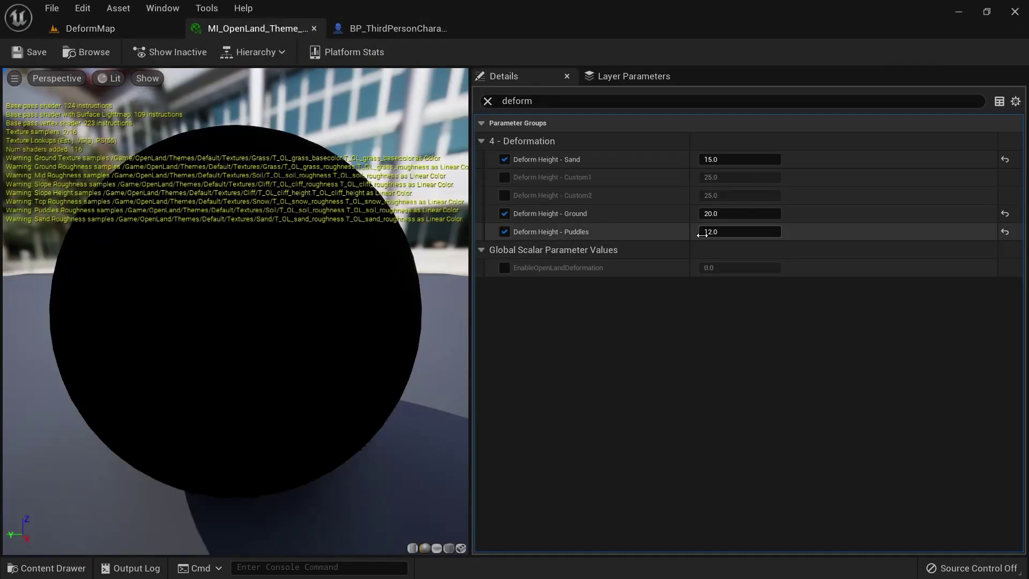
type("2")
key("Return")
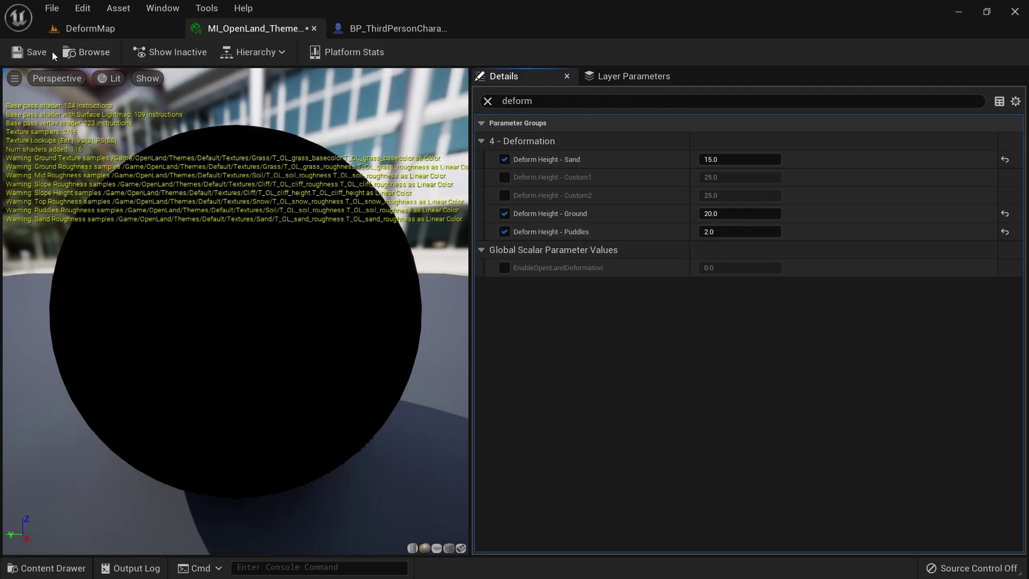
Run a brief play test in DeformMap to check the grass footprints with the changed puddle height.
left_click(88, 30)
key("alt+p")
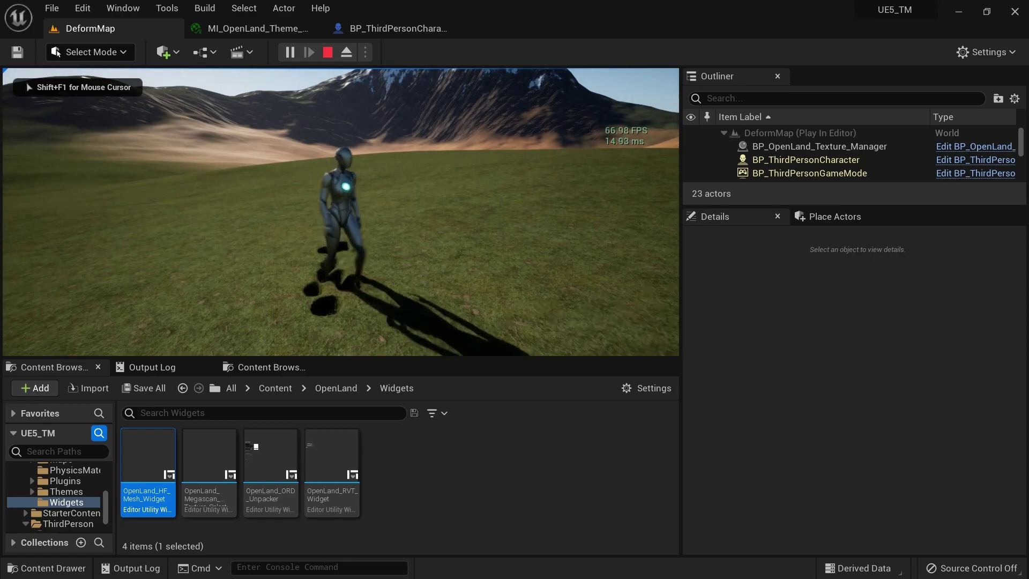
key("Escape")
Reset Deform Height - Puddles to its default, set Deform Height - Ground to 2, and save the material instance.
left_click(394, 29)
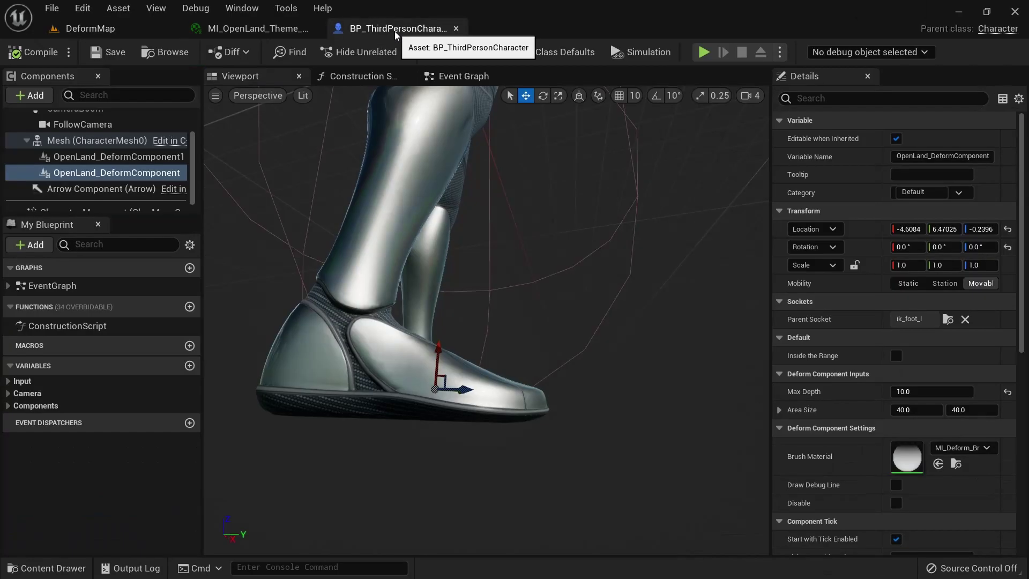
left_click(257, 28)
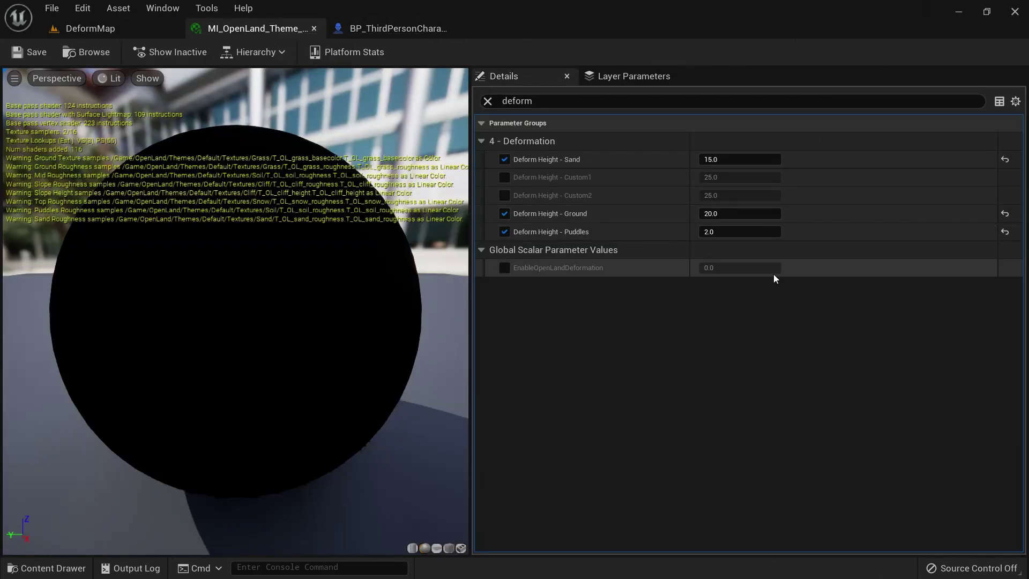
left_click(717, 232)
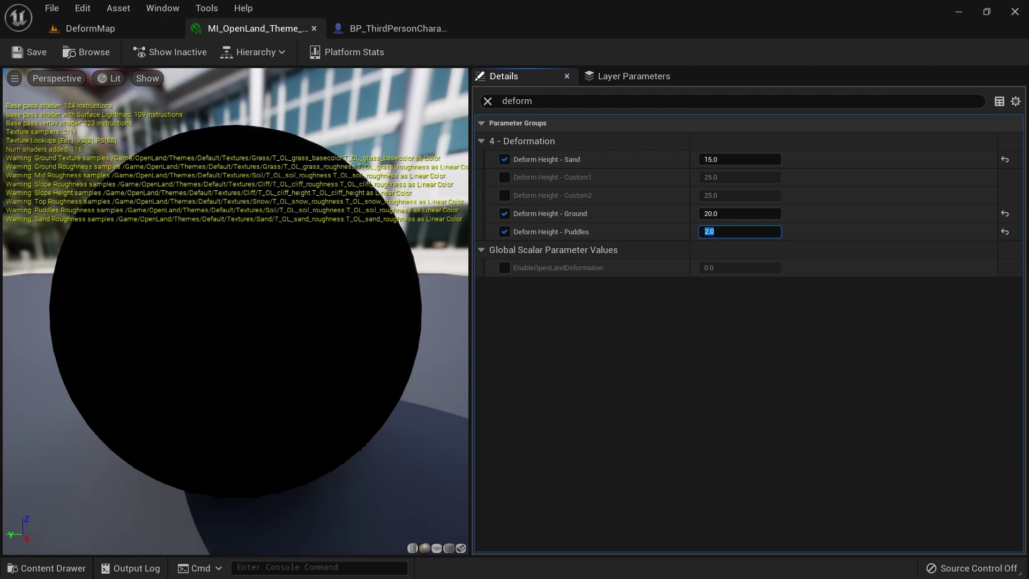
left_click(1005, 232)
type("2")
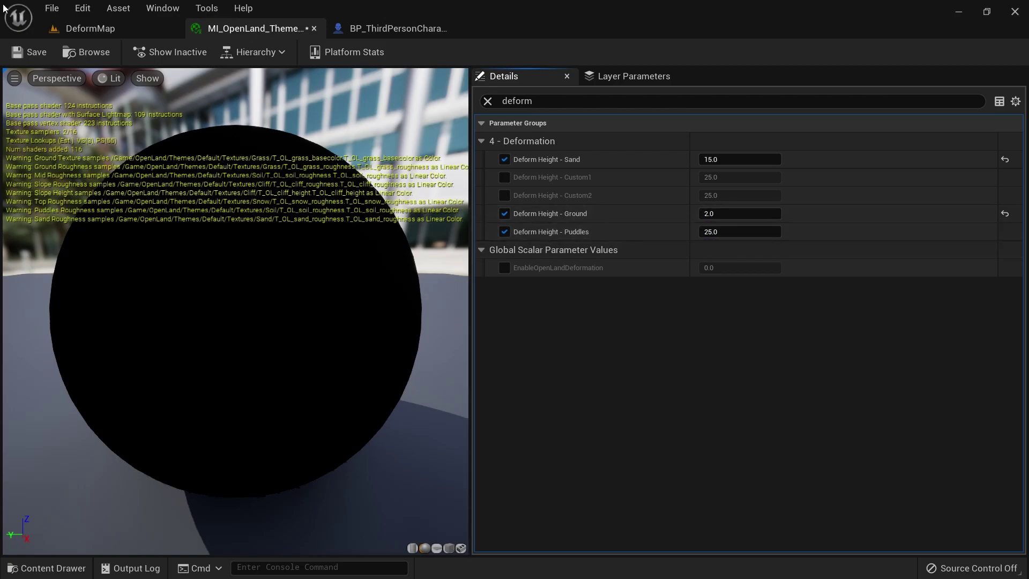
Play test DeformMap again, running the character over the grass to check the footprints at the new ground height, and stop.
left_click(103, 28)
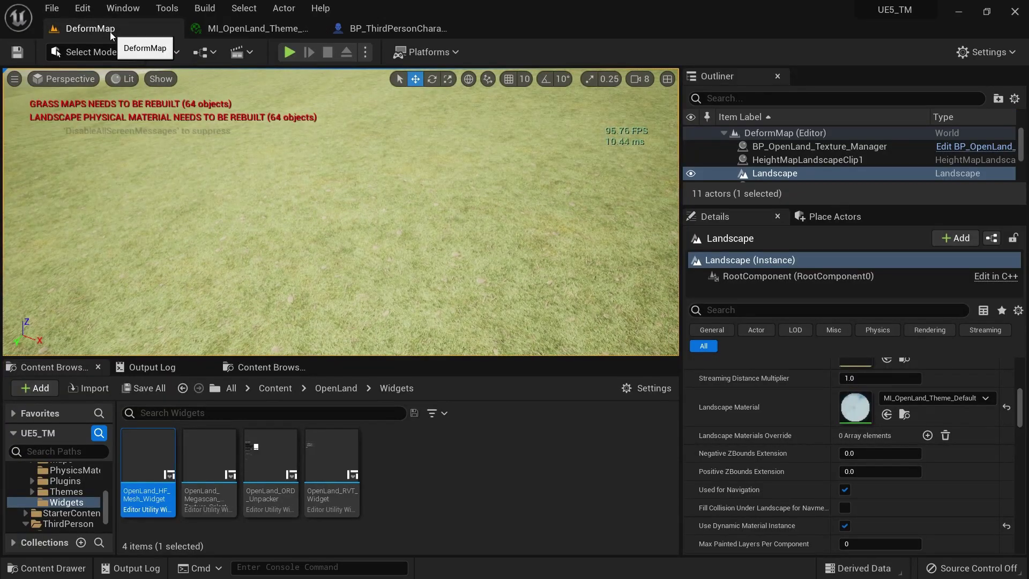
key("alt+p")
left_click(205, 52)
type("ww")
left_click(223, 195)
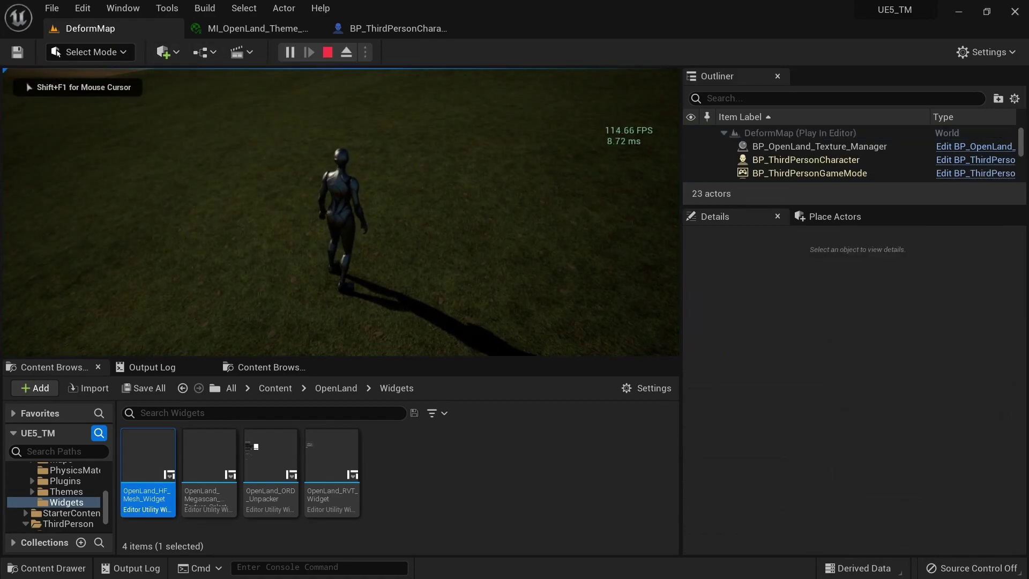
key("Escape")
key("alt+p")
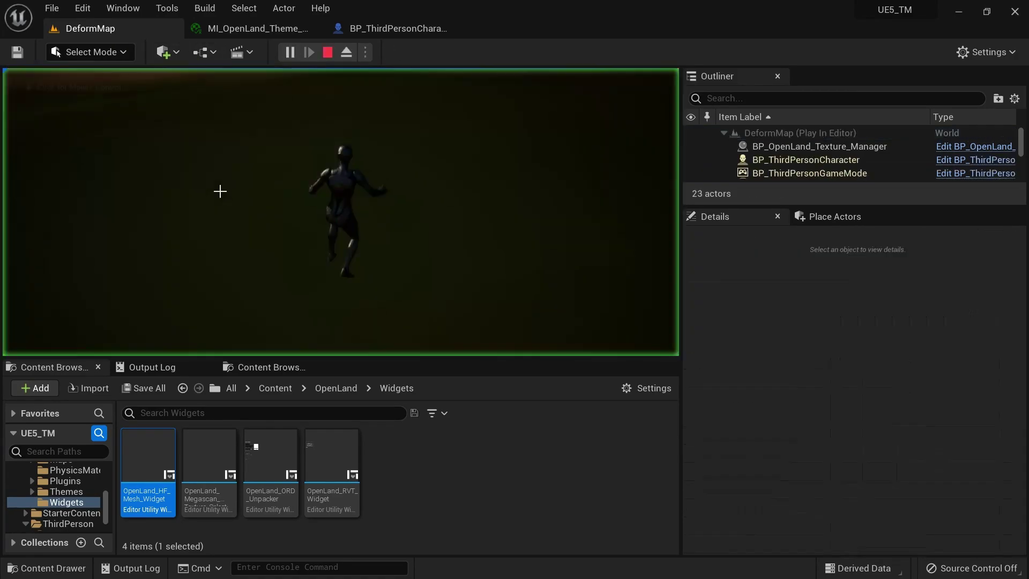
key("w")
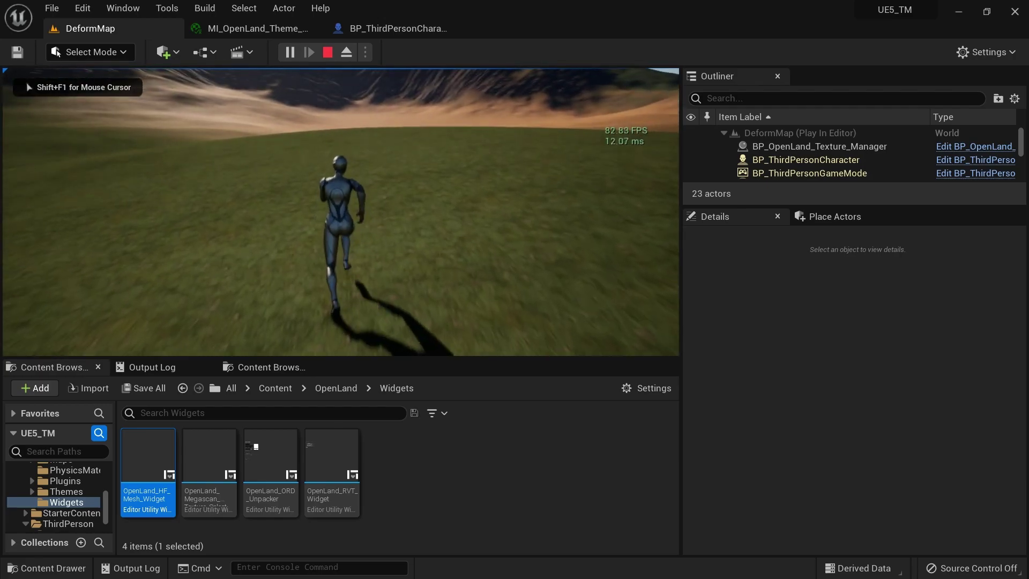
key("s")
key("w")
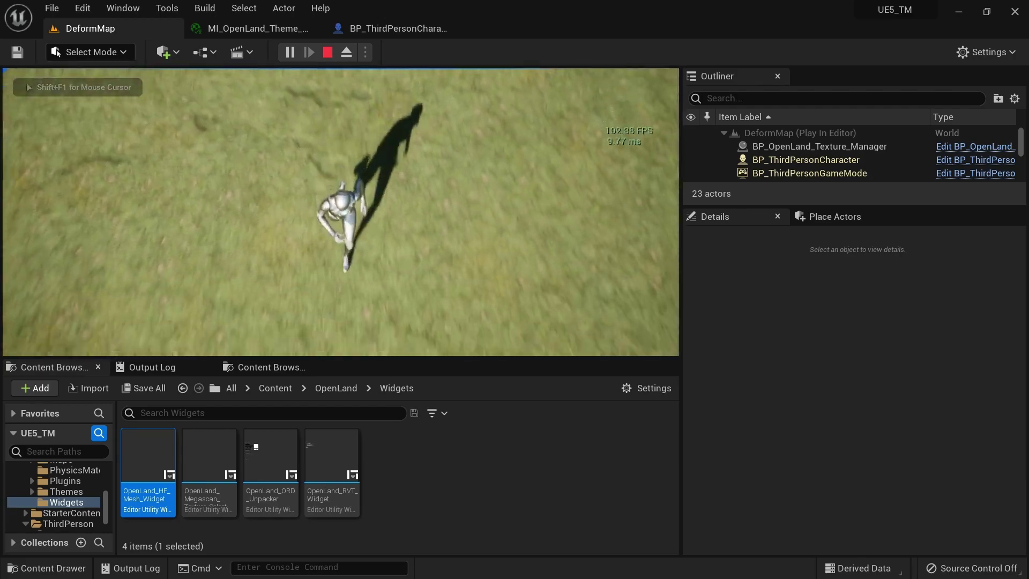
key("w")
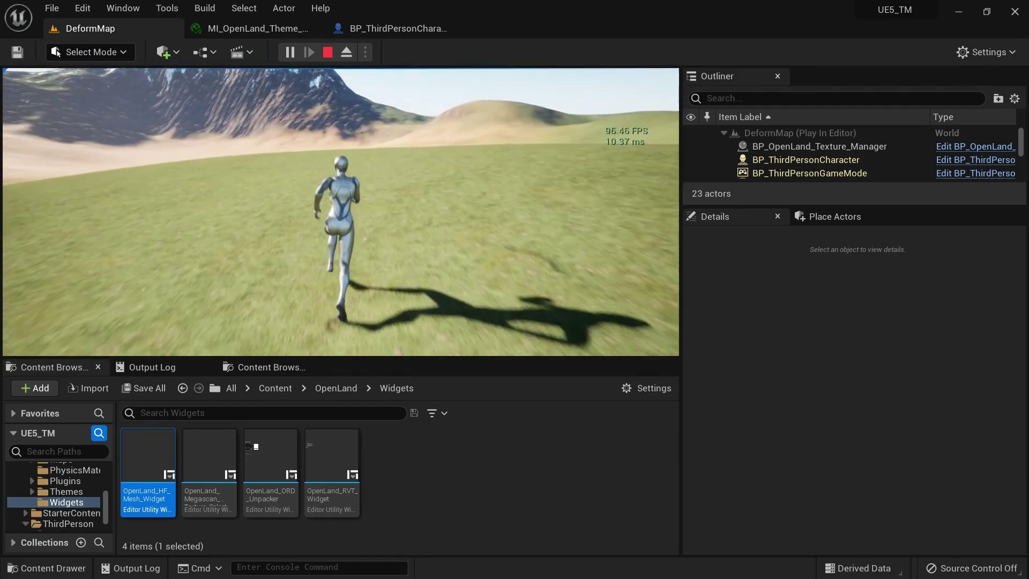
key("s")
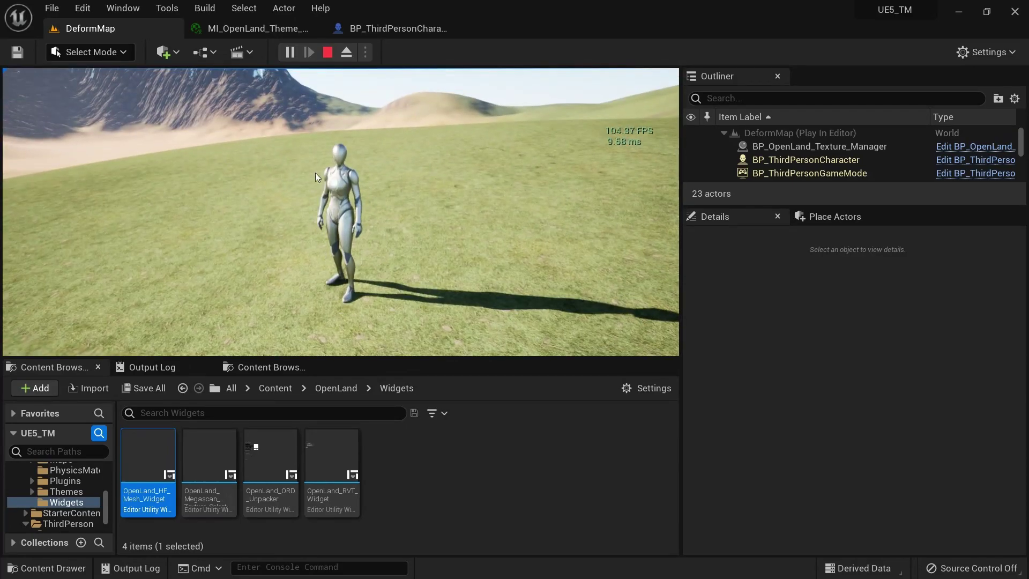
key("Escape")
Clear the parameter filter in the material instance and open its parent material, M_OpenLand.
left_click(252, 28)
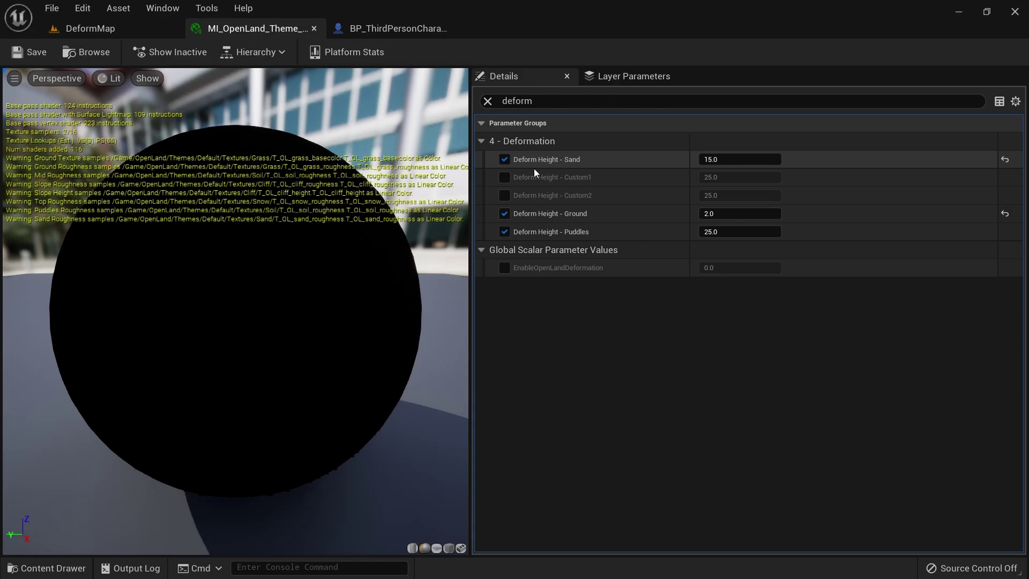
left_click(487, 102)
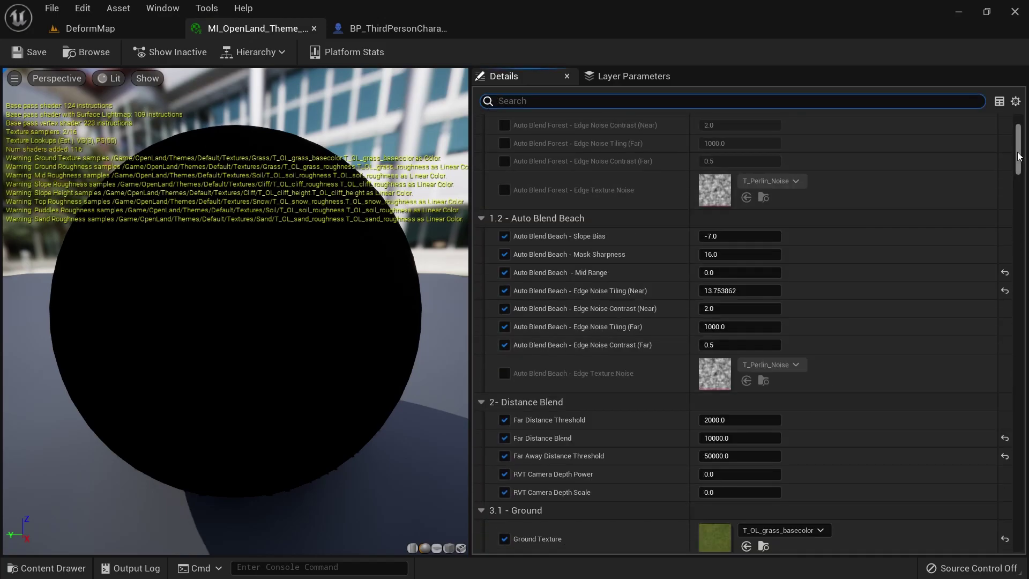
left_click_drag(1018, 157, 1019, 528)
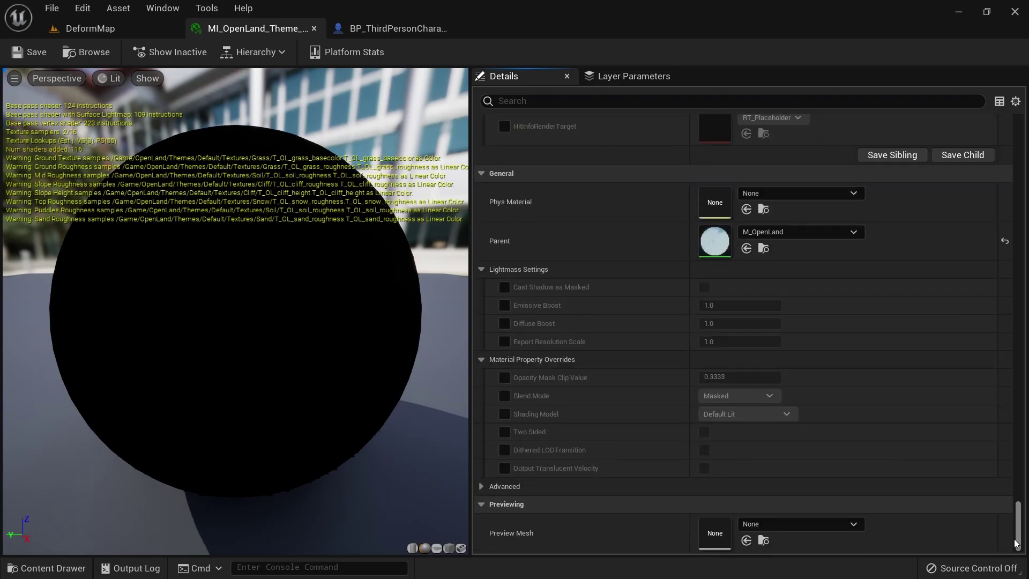
double_click(716, 242)
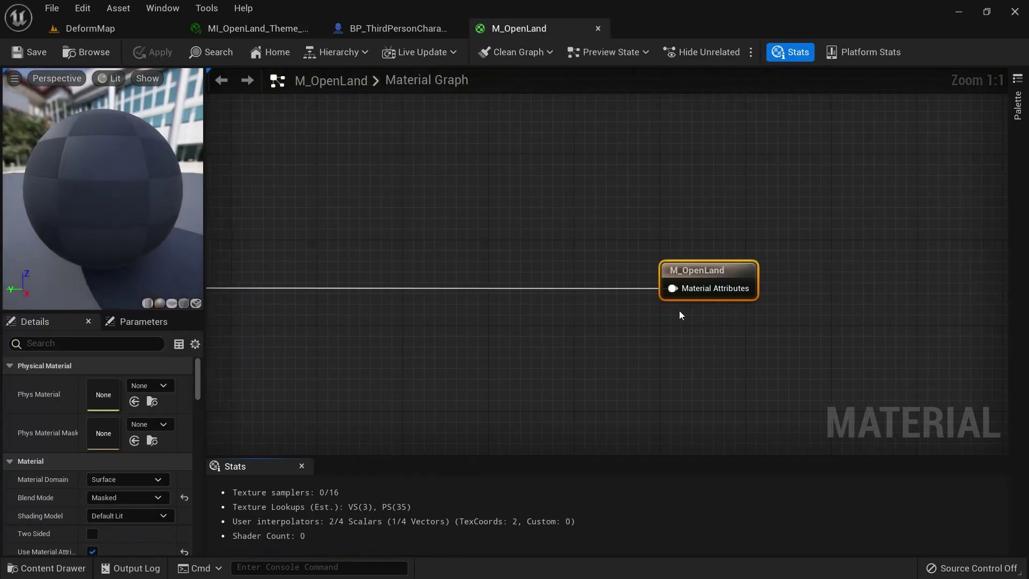
Trace the M_OpenLand graph back from its output node to find the MF_OL_Handle_Deformation function node.
scroll(593, 317, "down", 6)
scroll(395, 332, "down", 2)
right_click_drag(395, 333, 666, 299)
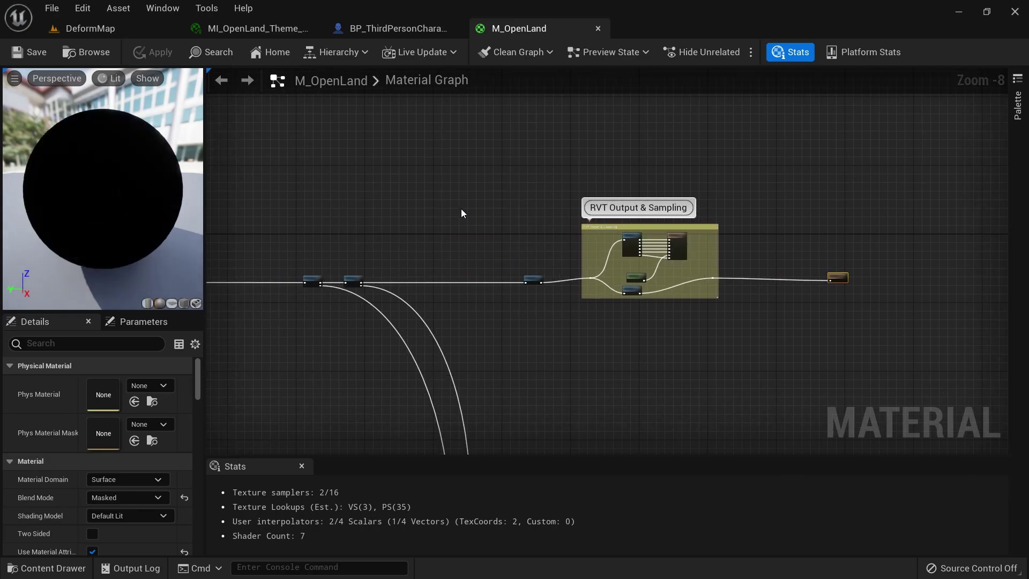
scroll(539, 332, "up", 5)
right_click_drag(558, 218, 951, 271)
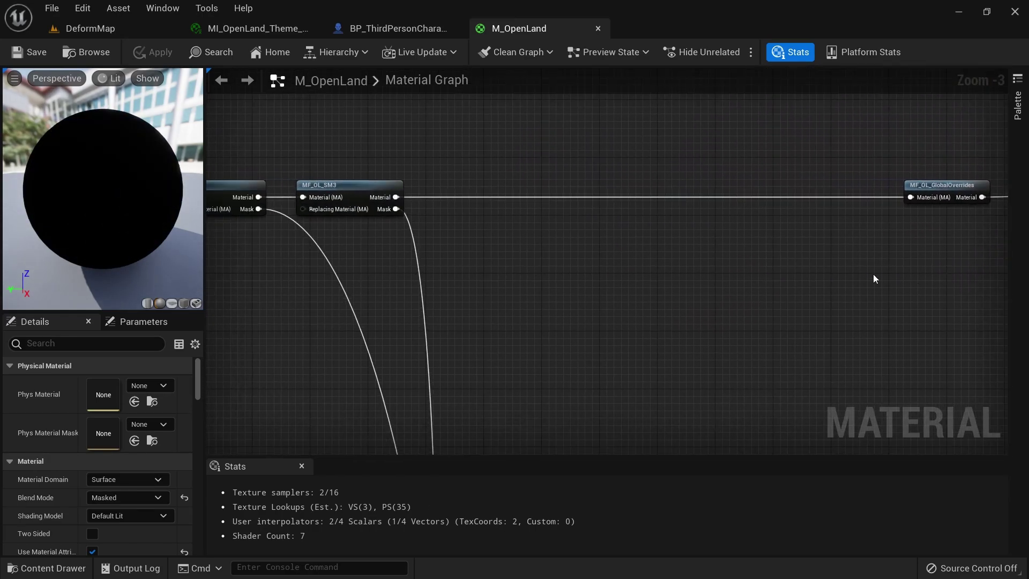
scroll(873, 274, "down", 2)
scroll(889, 269, "up", 2)
scroll(882, 272, "down", 3)
scroll(580, 291, "up", 2)
scroll(504, 303, "down", 1)
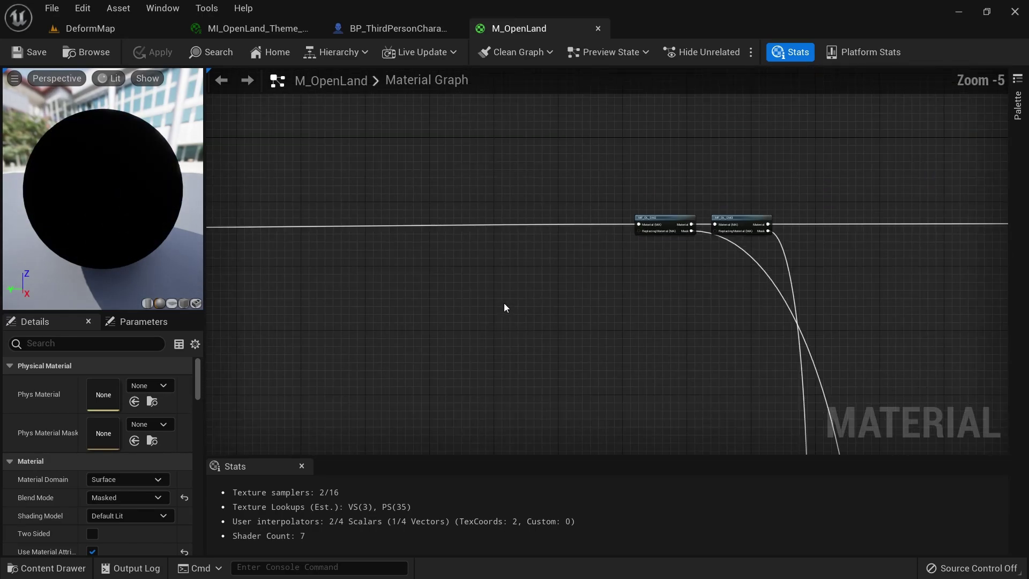
right_click_drag(504, 304, 786, 263)
scroll(400, 252, "up", 3)
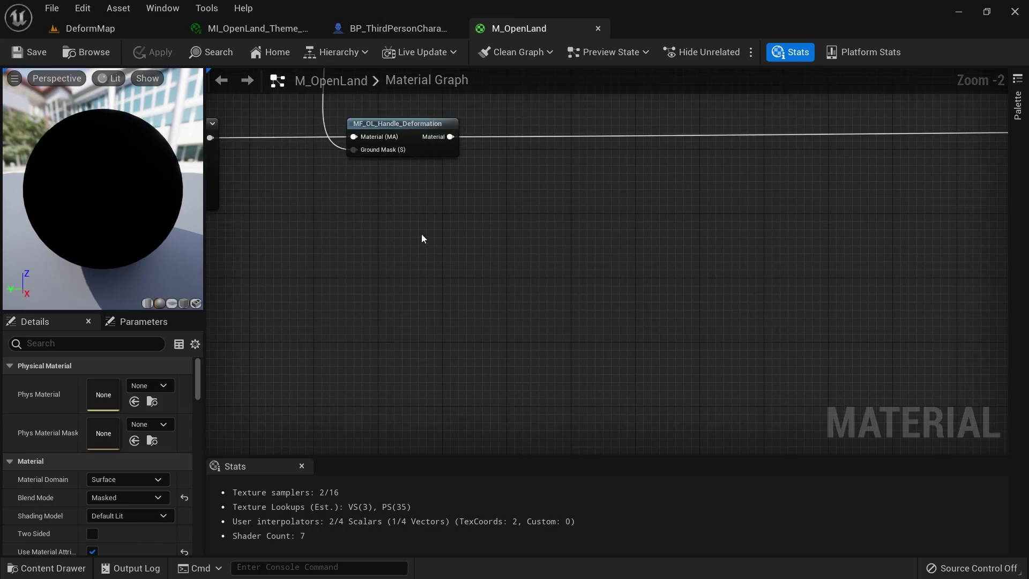
scroll(421, 237, "up", 1)
right_click_drag(384, 209, 437, 308)
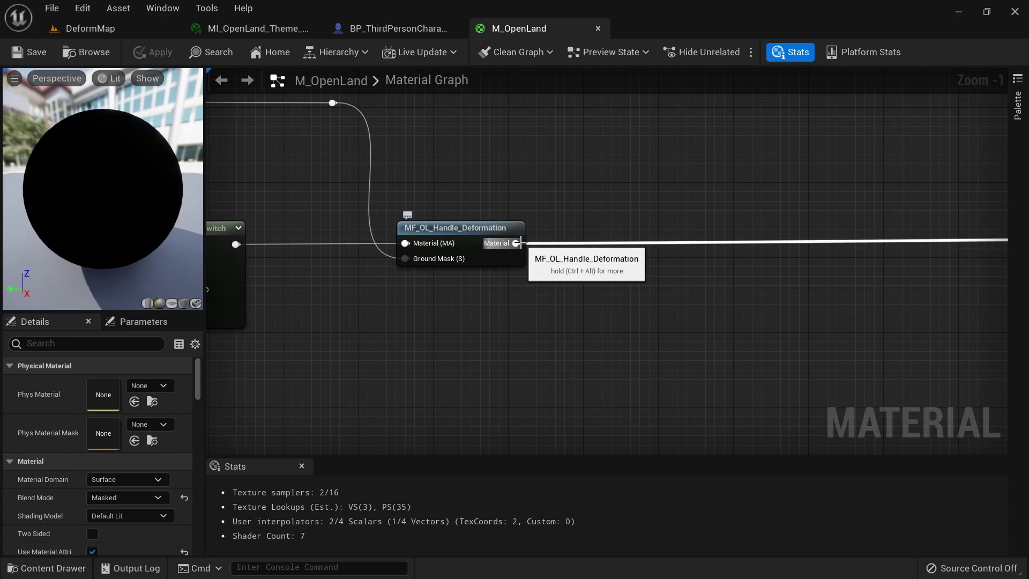
Locate the MF_OL_Handle_Deformation function's asset among the project's content, then return to the M_OpenLand graph.
left_click(461, 234)
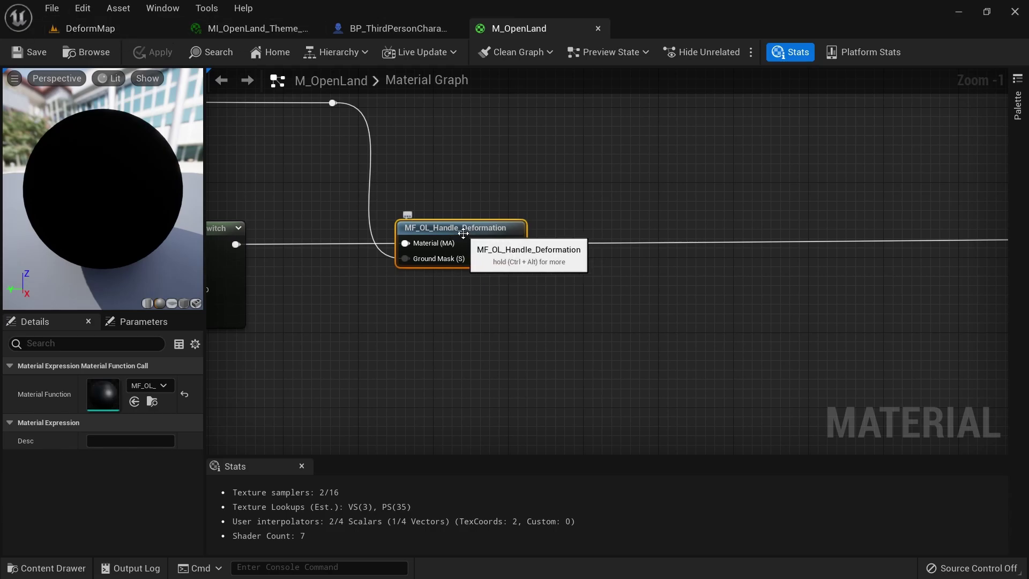
left_click(153, 402)
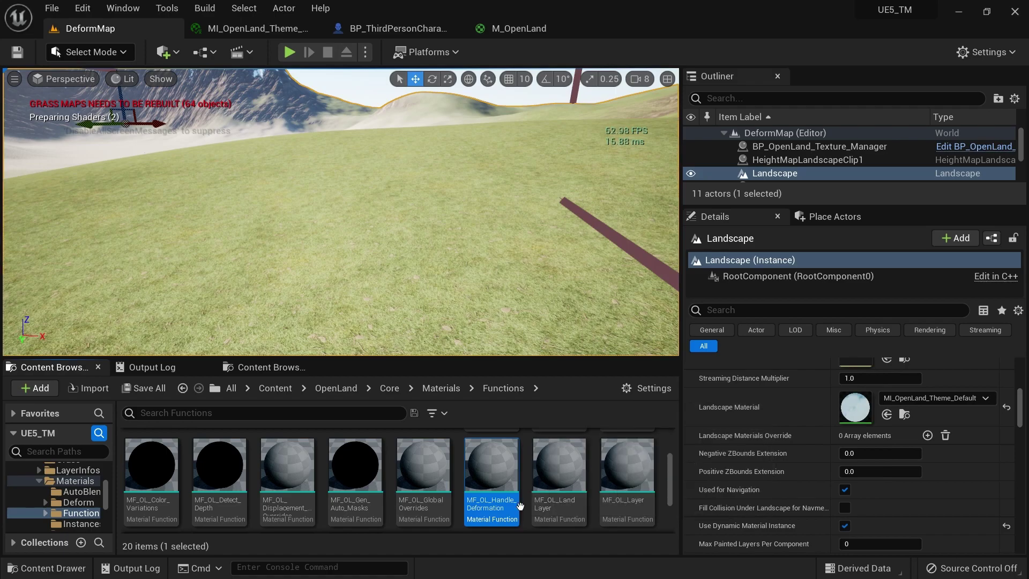
right_click(499, 517)
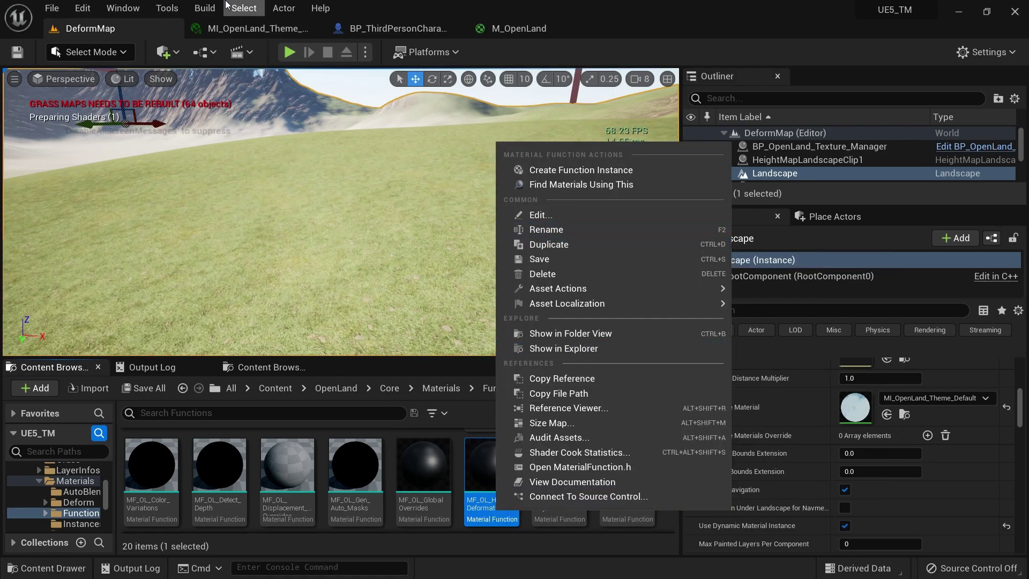
left_click(256, 29)
left_click(536, 30)
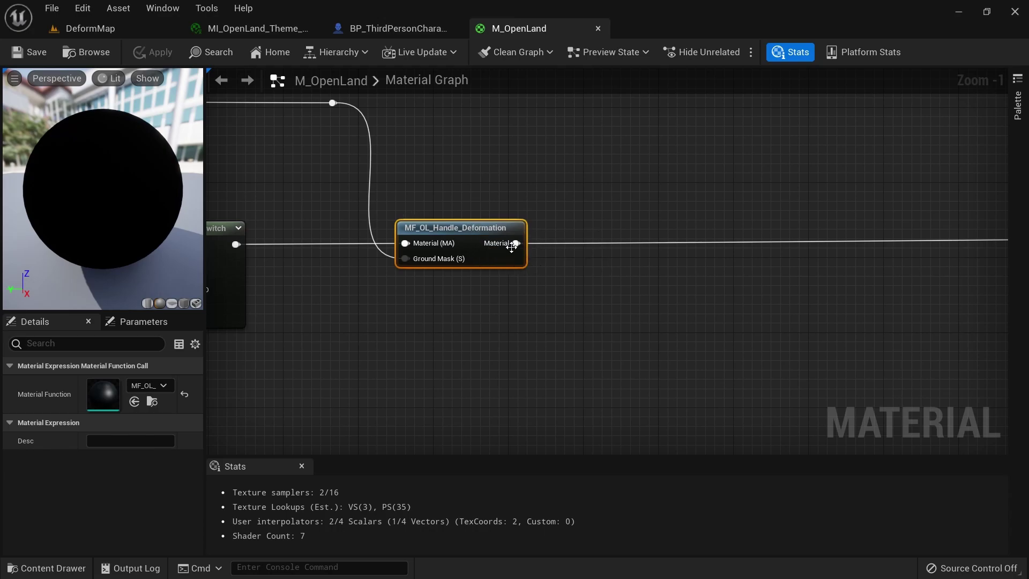
Open the MF_OL_Handle_Deformation function and examine its per-layer deform height groups and how they feed Read_OpenLand_Deform_Data.
double_click(492, 227)
scroll(493, 230, "down", 7)
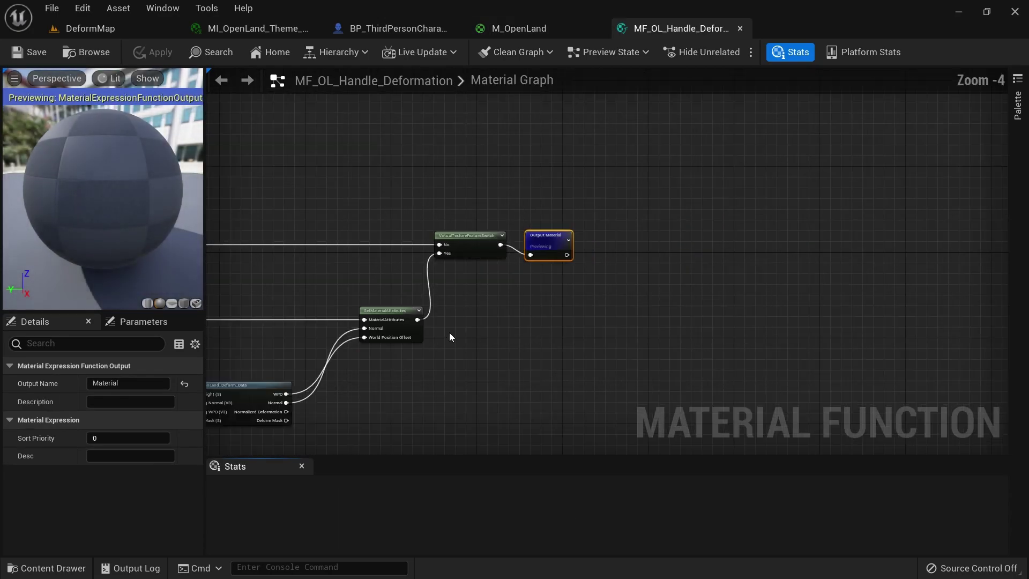
scroll(256, 220, "up", 4)
right_click_drag(298, 189, 208, 268)
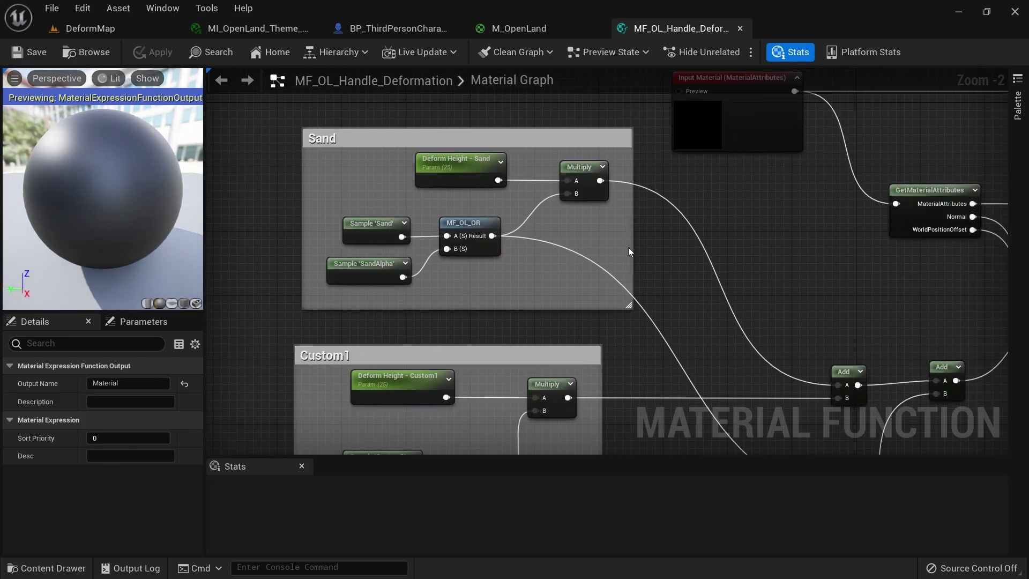
scroll(628, 246, "down", 1)
right_click_drag(735, 264, 331, 212)
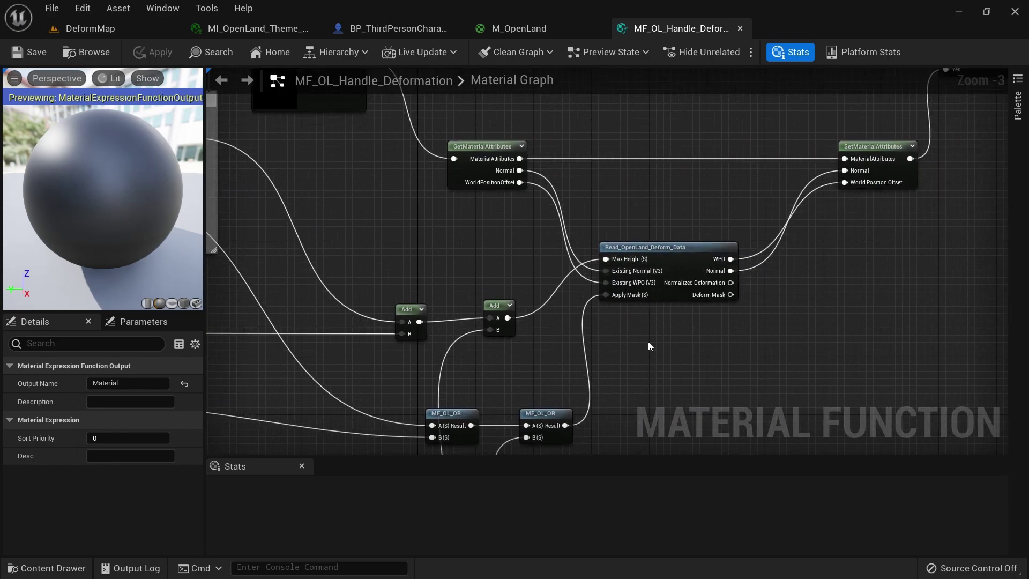
Examine the Sand group's deform height and layer sample nodes, and inspect the Sand sample's parameter name.
scroll(658, 311, "up", 2)
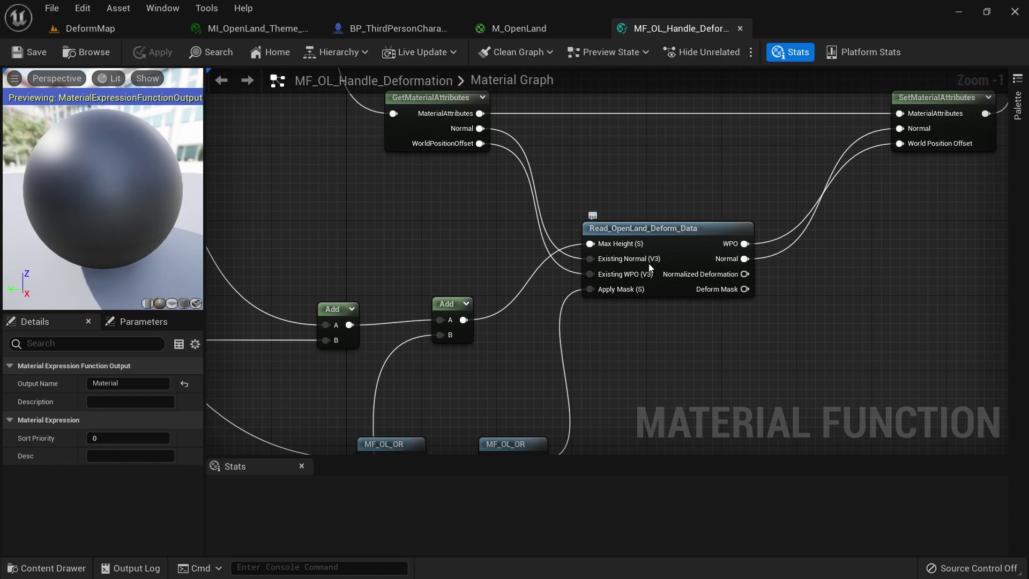
scroll(549, 326, "down", 4)
right_click_drag(337, 282, 542, 202)
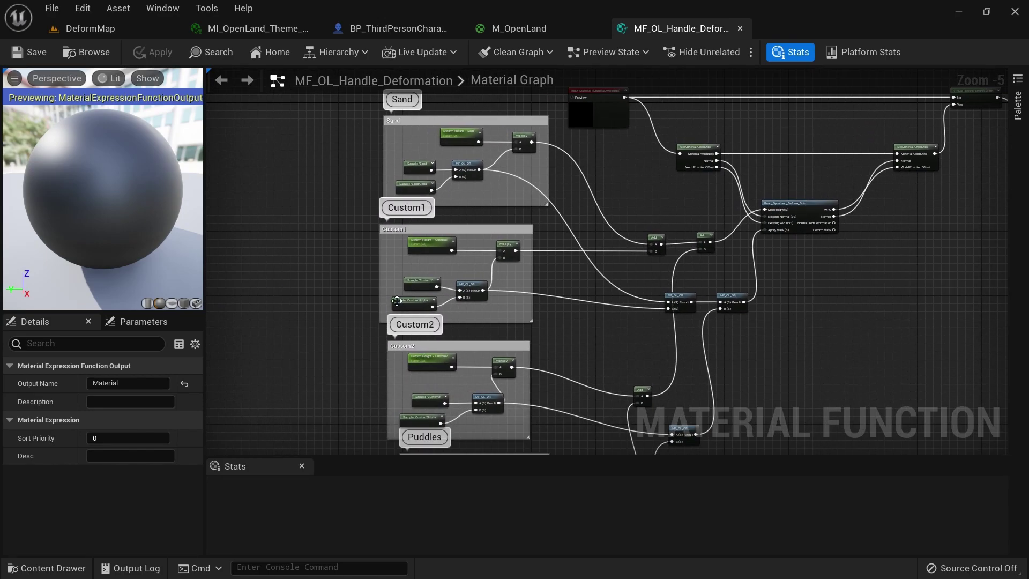
scroll(445, 238, "up", 4)
right_click_drag(397, 190, 443, 348)
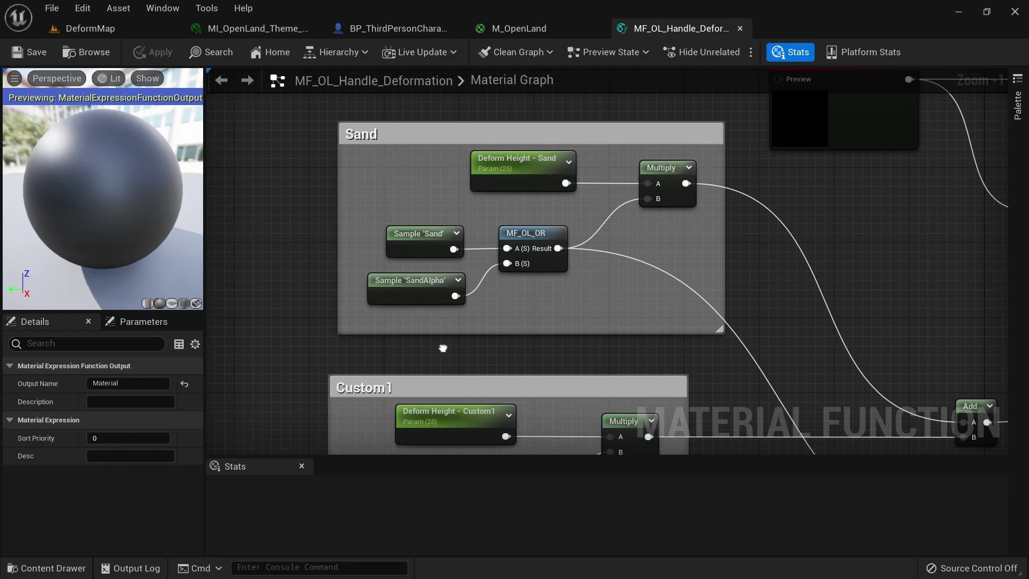
right_click_drag(443, 348, 383, 266)
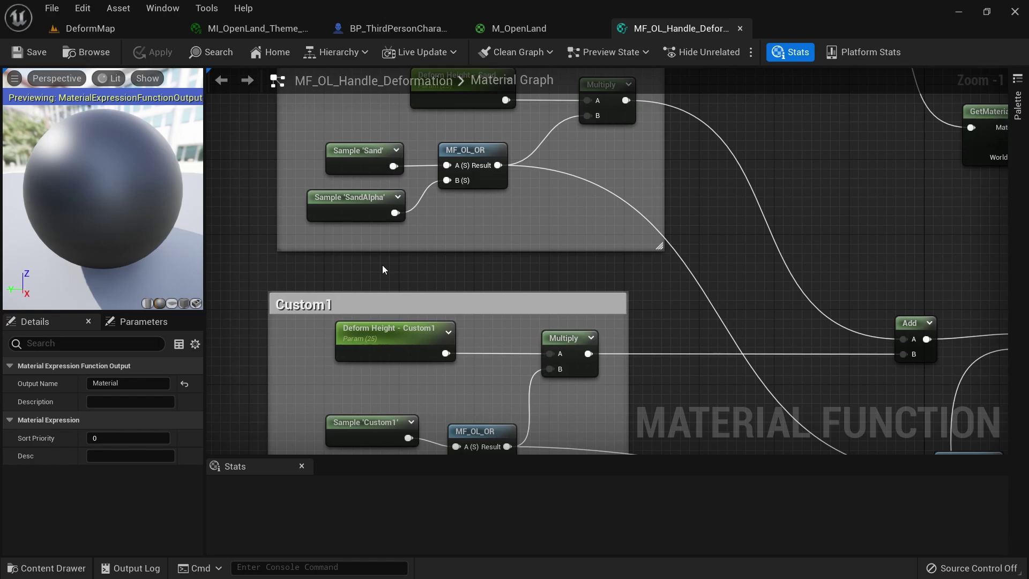
scroll(383, 269, "down", 2)
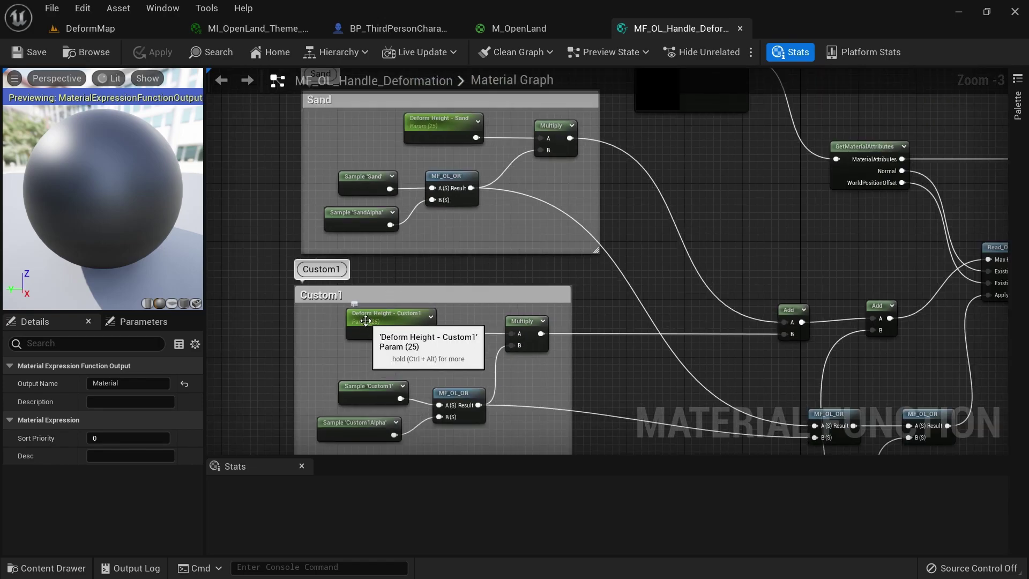
scroll(372, 237, "up", 3)
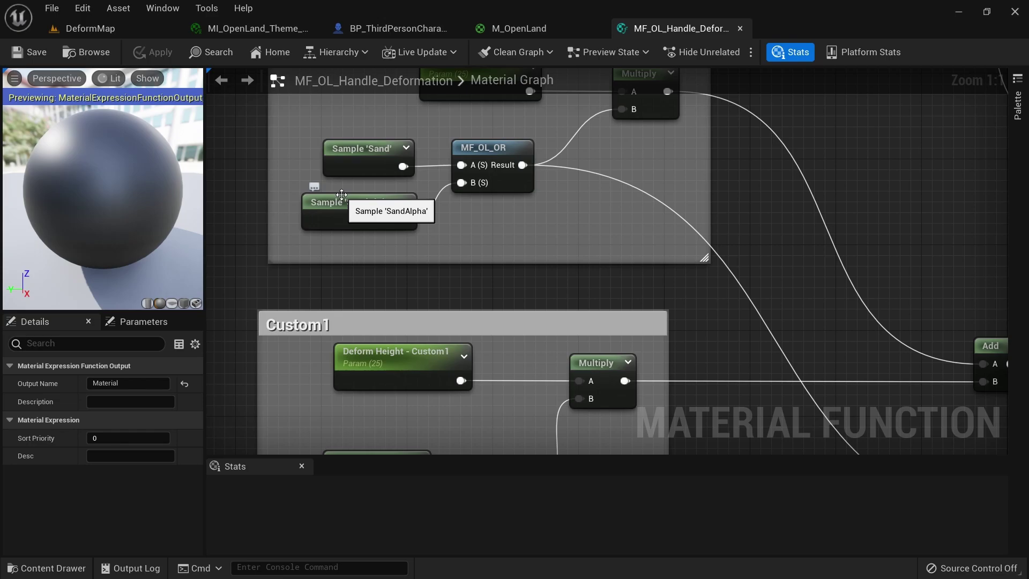
left_click(375, 157)
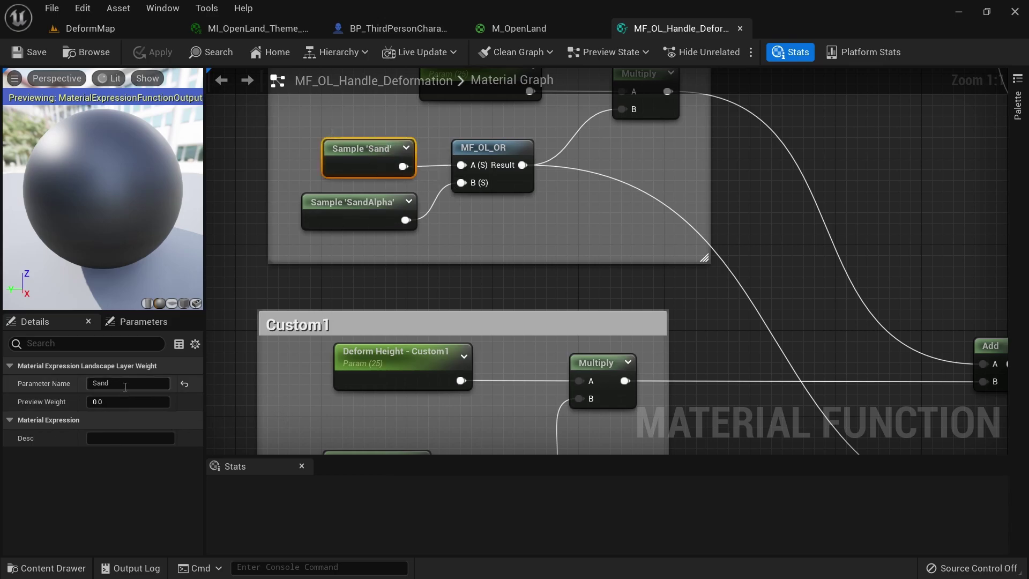
left_click(99, 381)
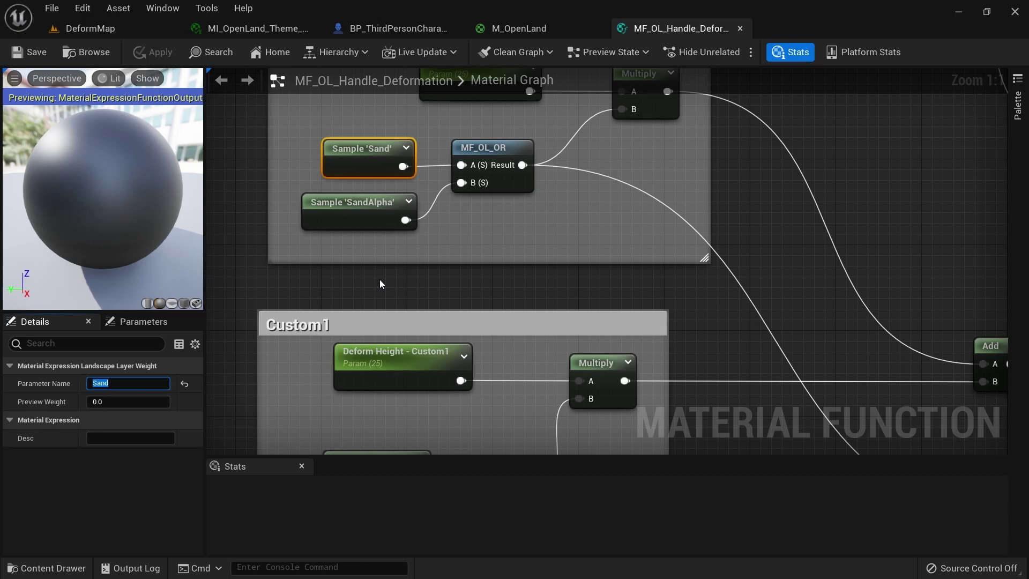
Examine how the Custom1, Custom2, Puddles and Ground groups combine through the Add and MF_OL_OR nodes.
scroll(384, 277, "down", 2)
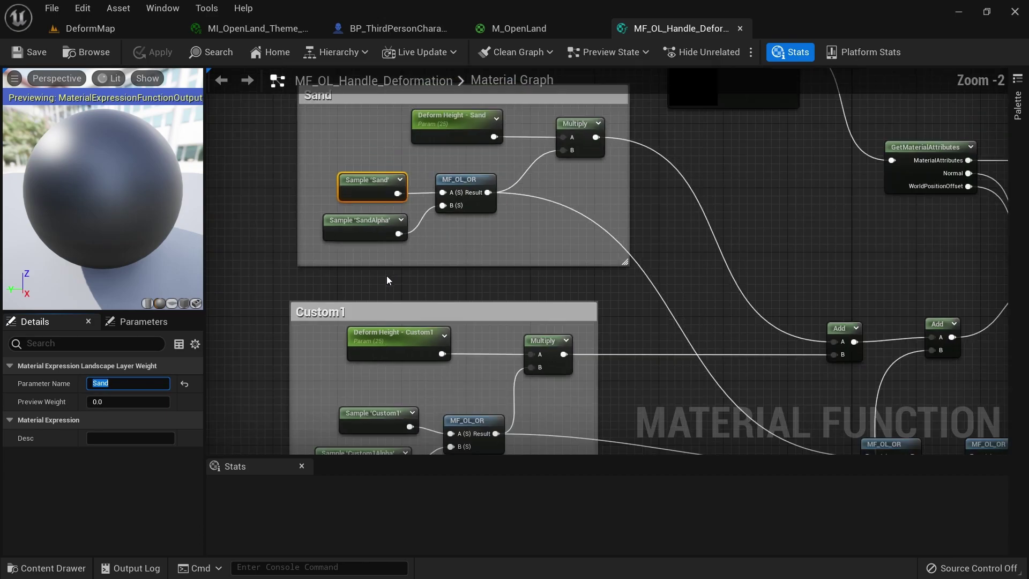
scroll(549, 241, "down", 3)
right_click_drag(313, 330, 247, 69)
right_click_drag(405, 190, 340, 101)
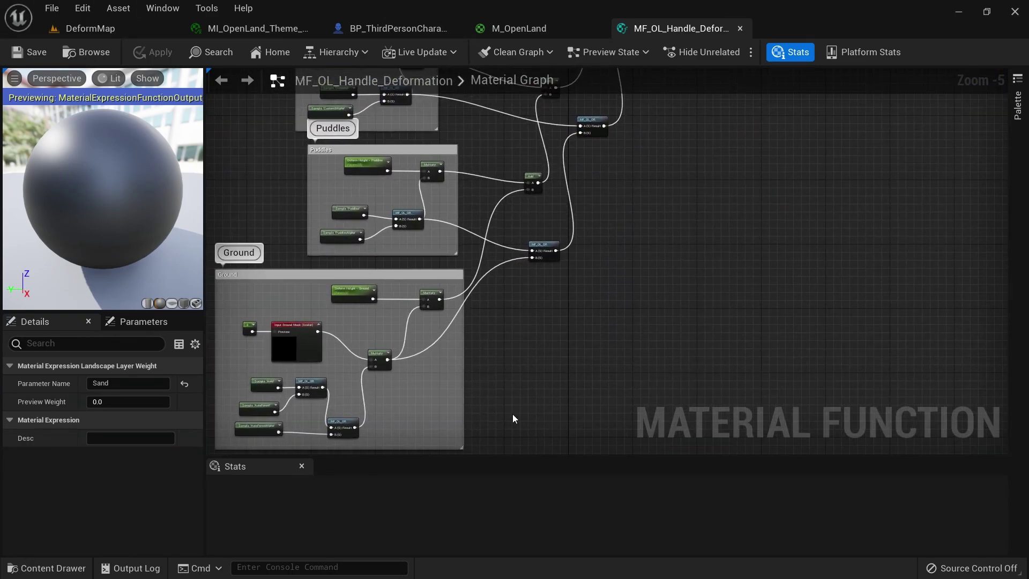
right_click_drag(451, 170, 444, 324)
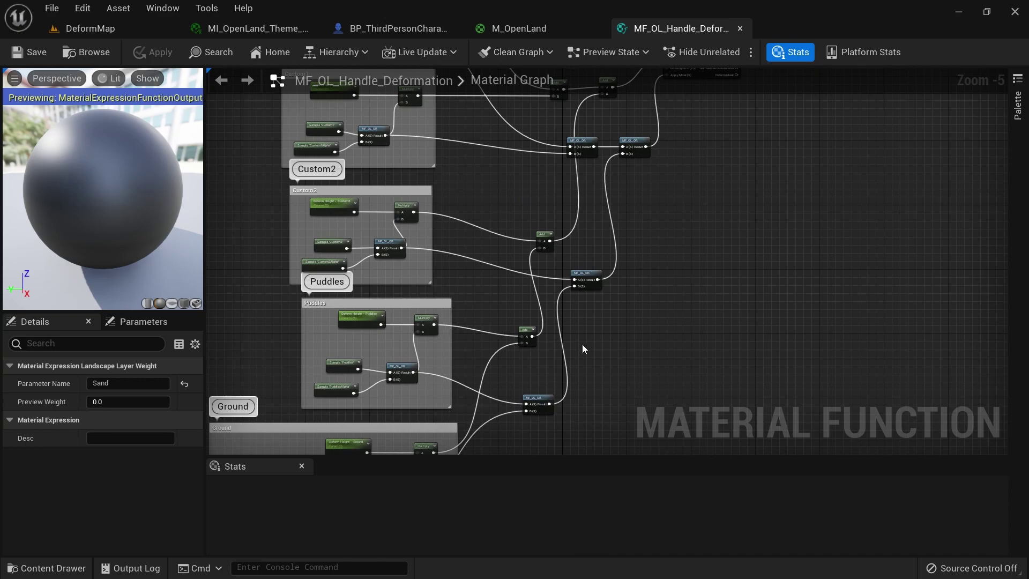
scroll(642, 329, "down", 1)
right_click_drag(642, 329, 606, 398)
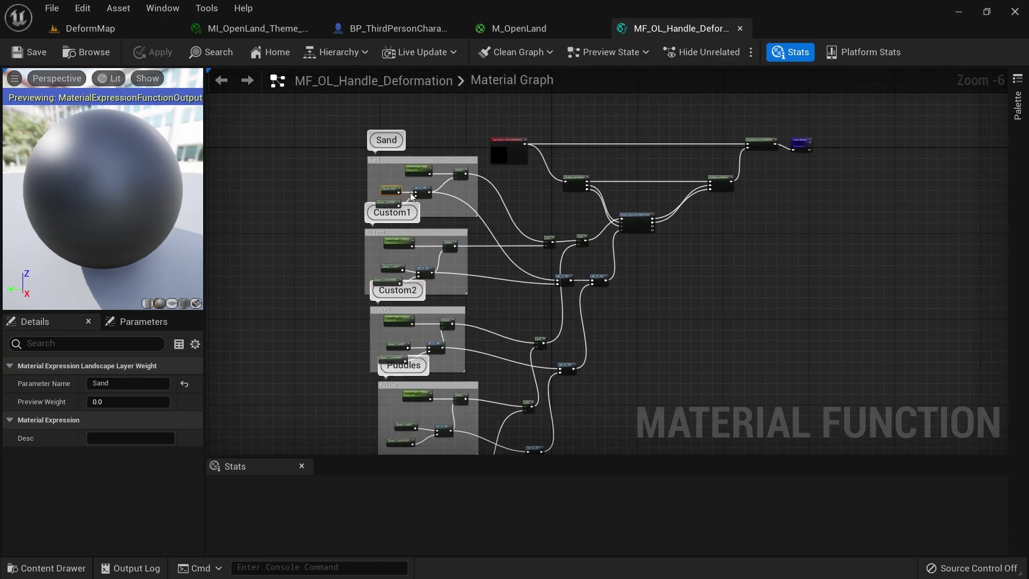
scroll(484, 324, "up", 4)
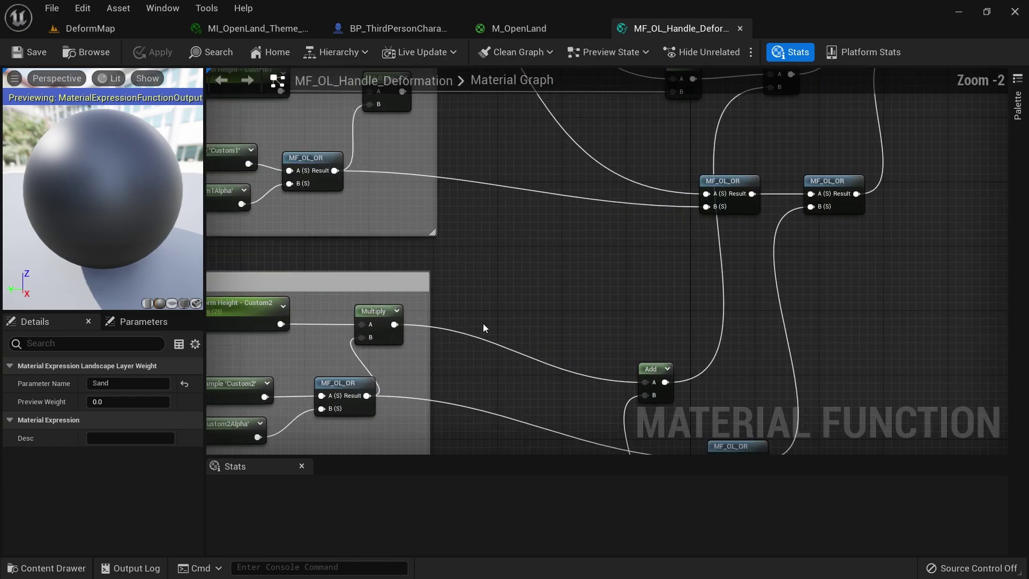
scroll(484, 323, "down", 3)
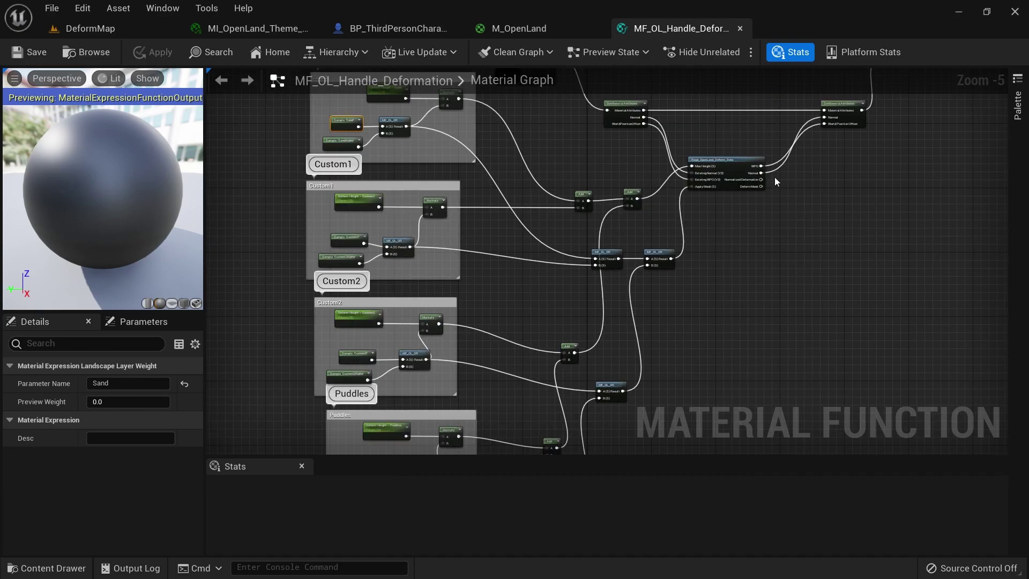
Examine the Max Height and Apply Mask inputs of Read_OpenLand_Deform_Data and trace them back to the layer groups.
scroll(724, 206, "up", 4)
right_click_drag(723, 206, 589, 353)
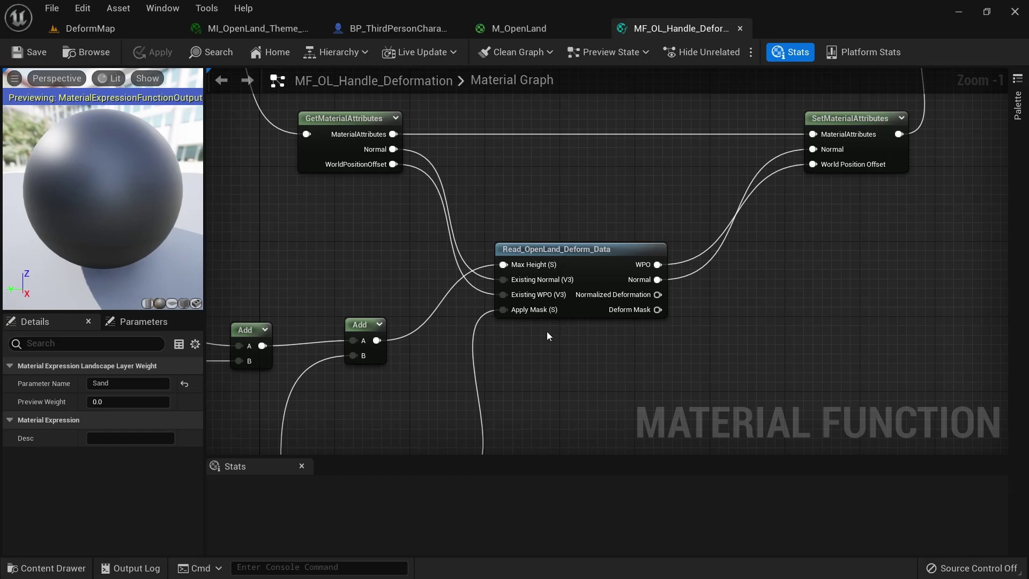
scroll(547, 331, "up", 1)
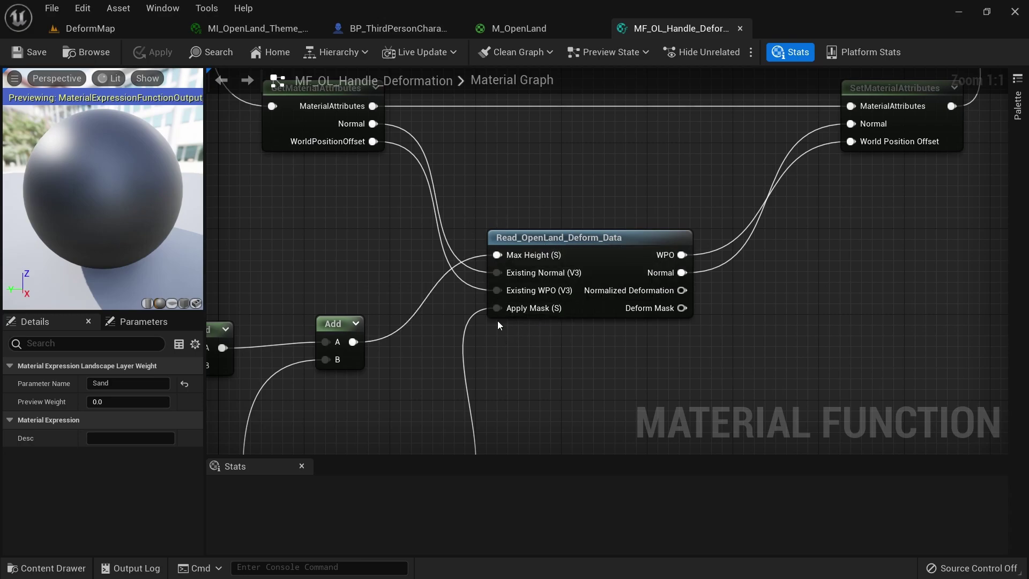
scroll(424, 358, "down", 5)
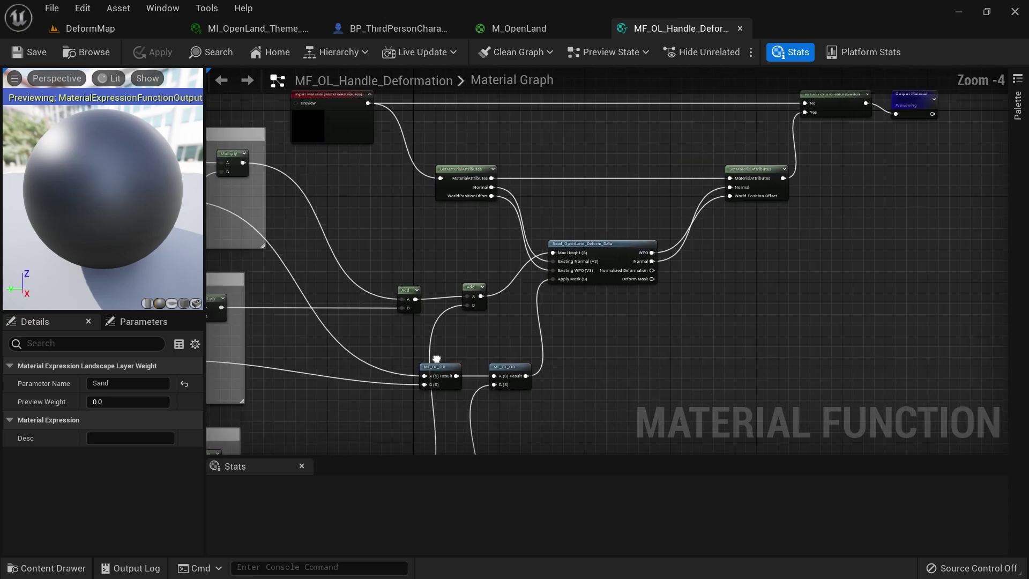
scroll(436, 358, "down", 3)
scroll(472, 337, "down", 3)
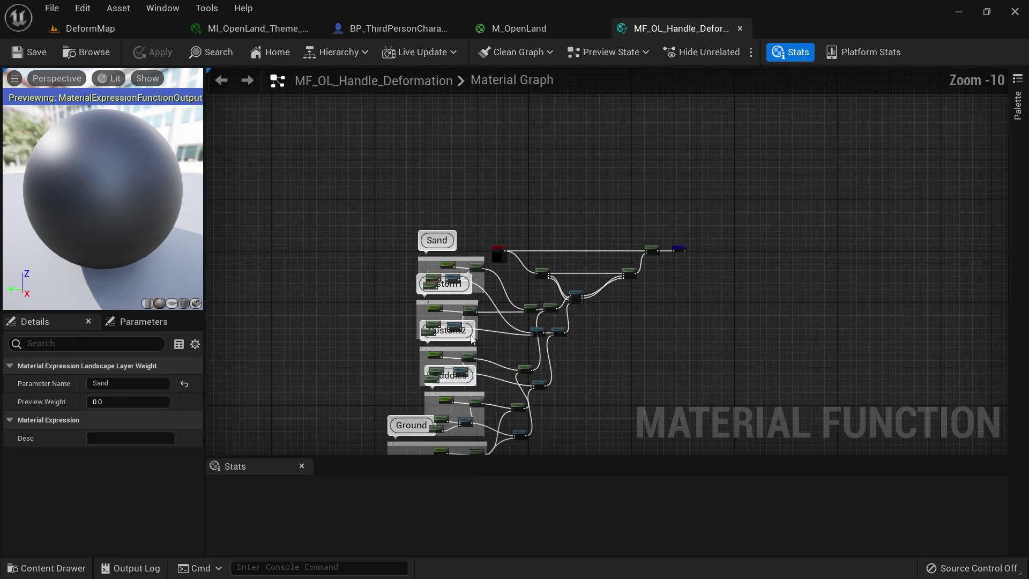
scroll(477, 336, "up", 3)
scroll(509, 257, "up", 4)
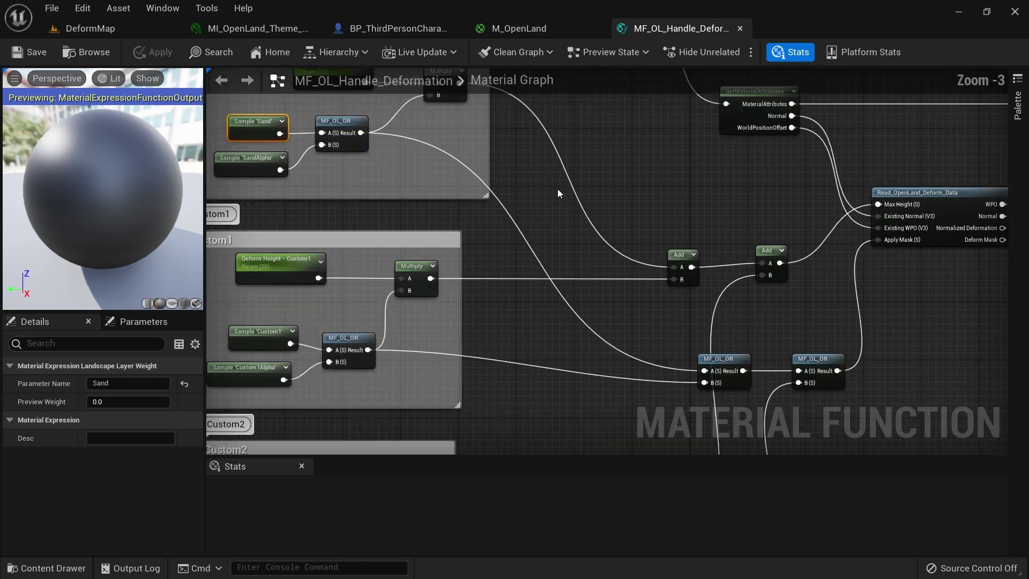
scroll(744, 274, "up", 1)
scroll(744, 274, "down", 4)
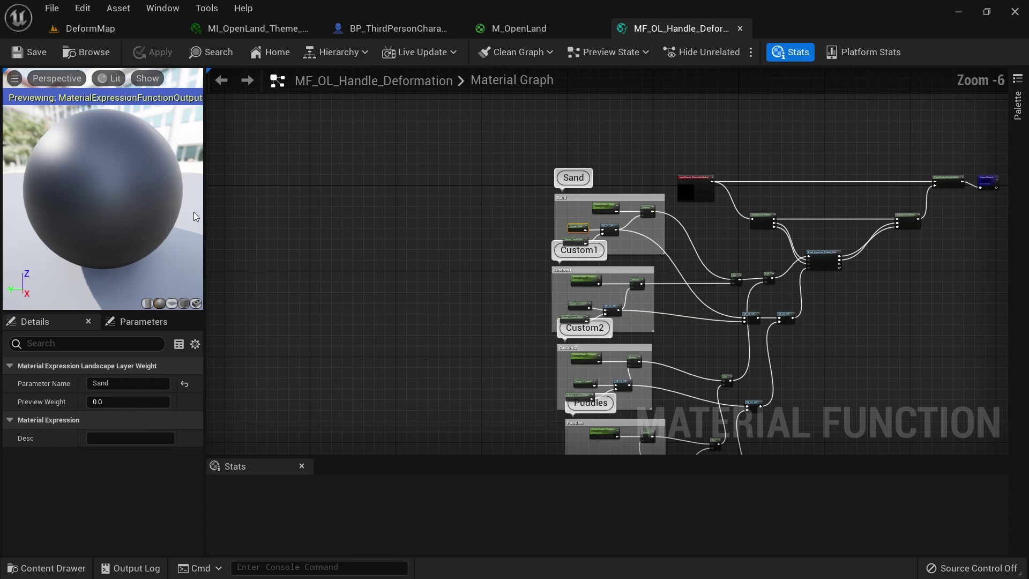
Return to the DeformMap level and view the snow-capped mountain beyond the sand.
left_click(97, 29)
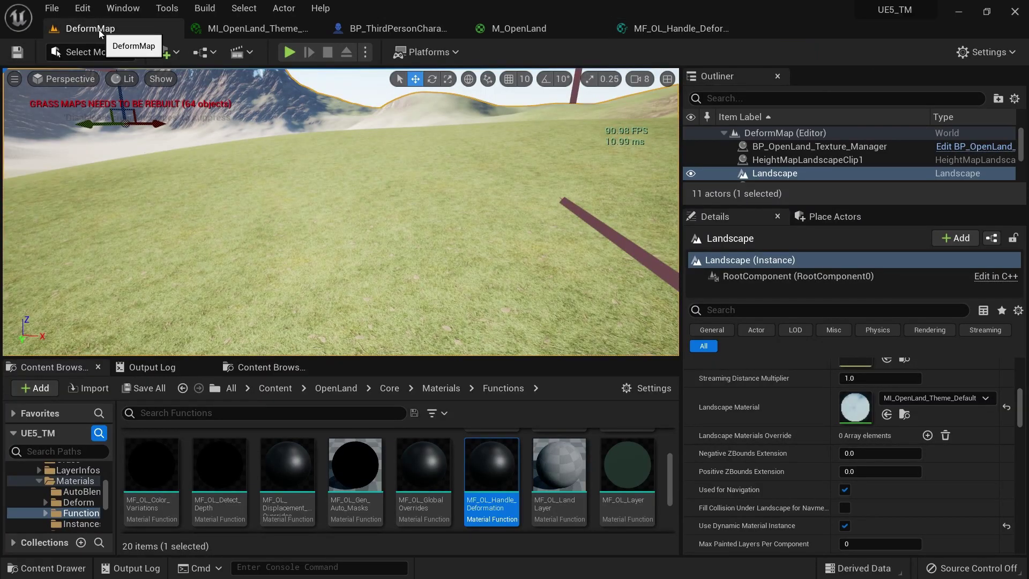
right_click_drag(340, 211, 231, 213)
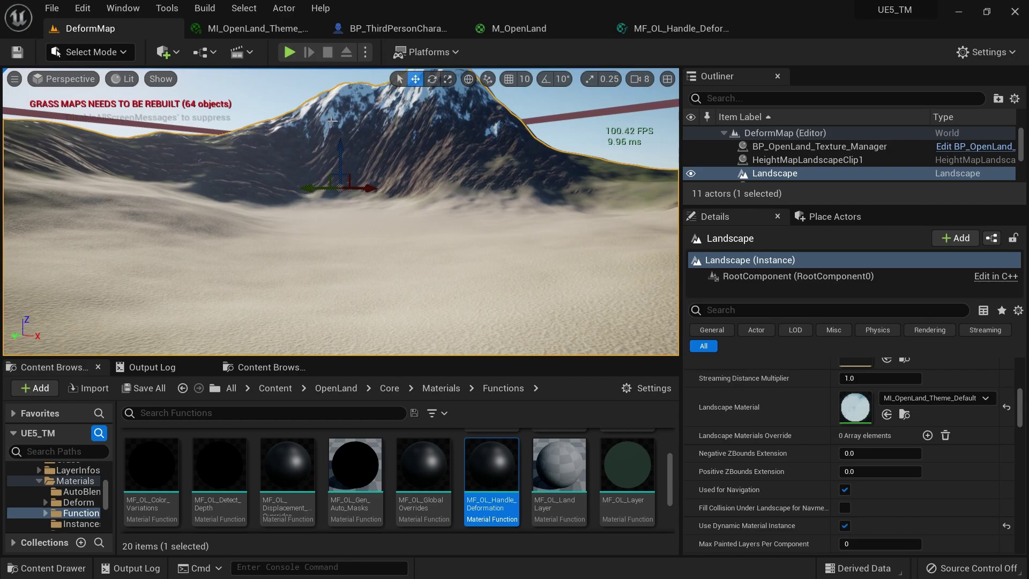
right_click_drag(308, 229, 297, 209)
right_click_drag(220, 195, 314, 227)
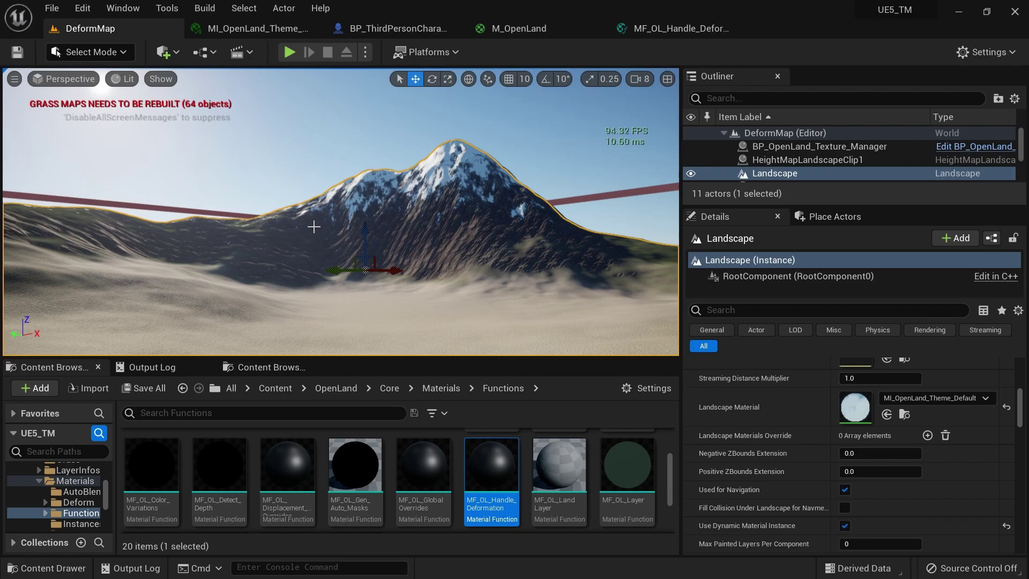